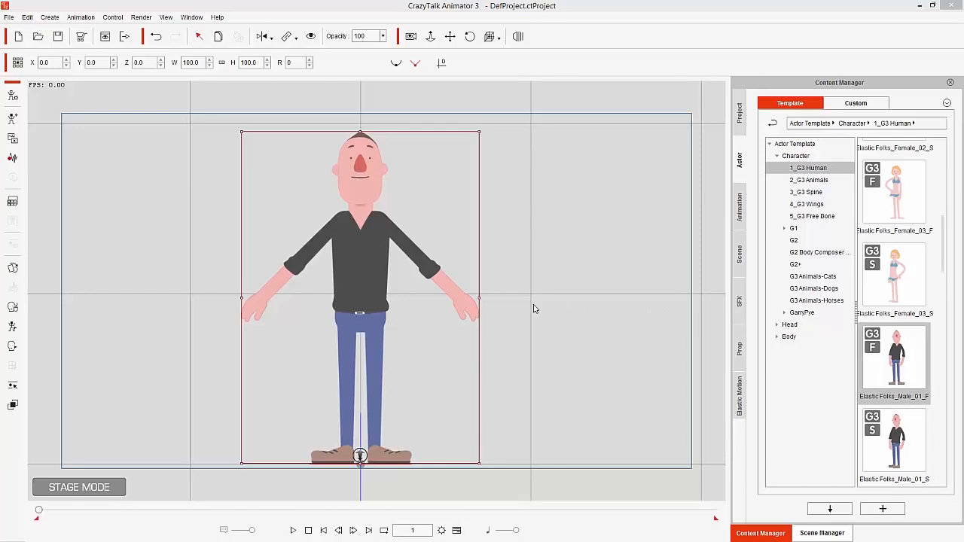
# Open the Face Puppet tool for the male character in the black shirt on the stage.
pyautogui.scroll(5, 533, 309)
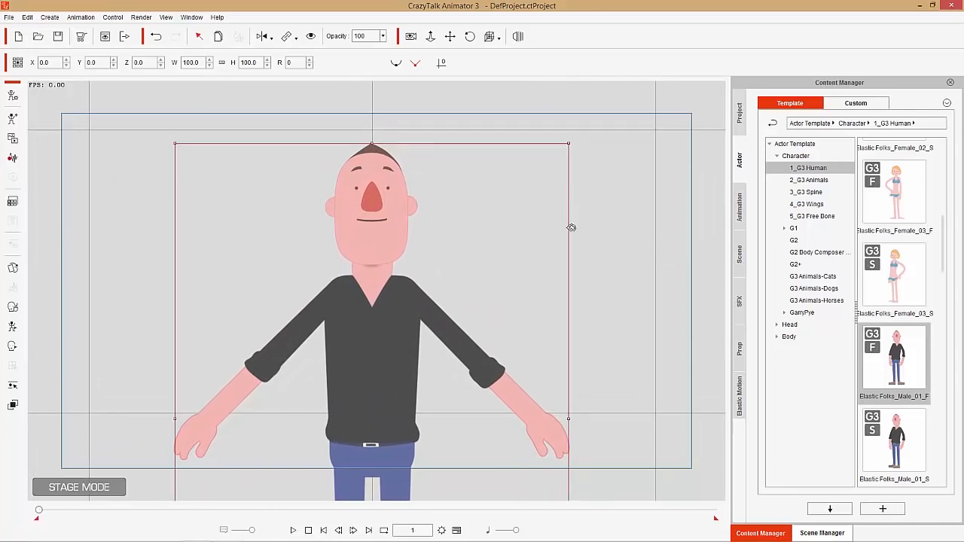
pyautogui.scroll(5, 595, 294)
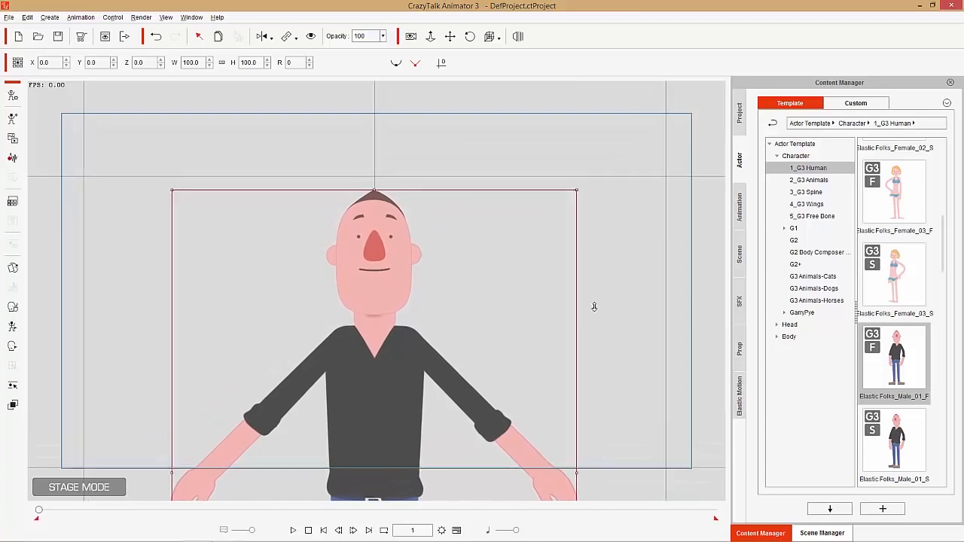
pyautogui.scroll(4, 555, 269)
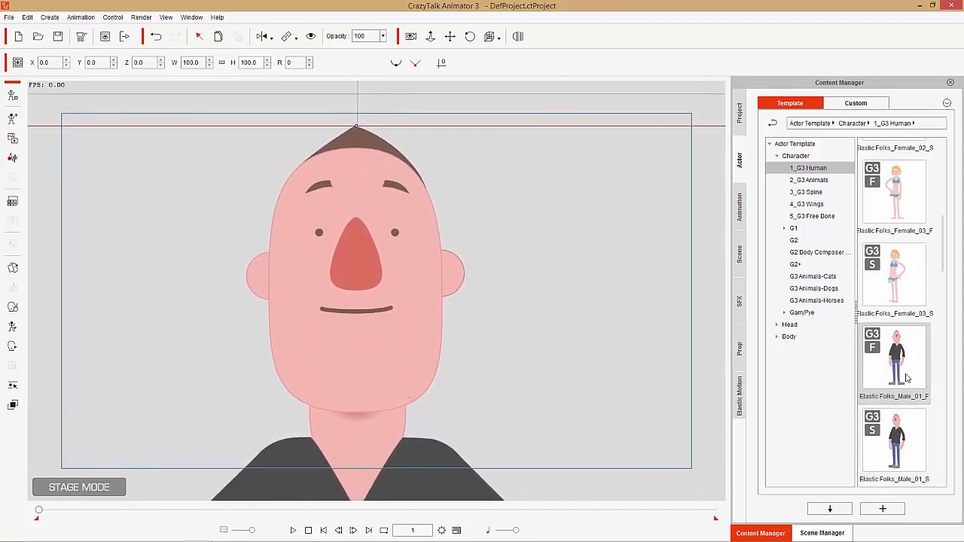
pyautogui.click(913, 390)
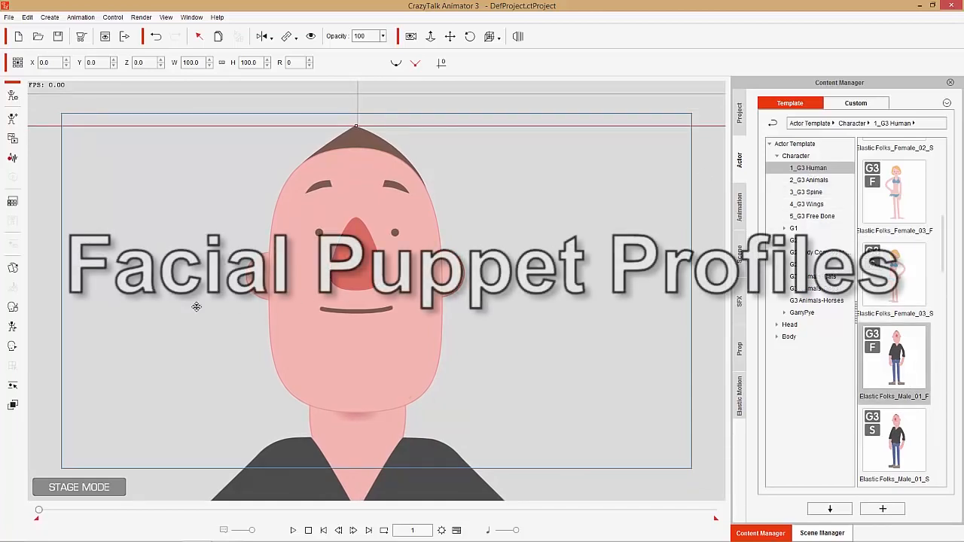
pyautogui.click(13, 307)
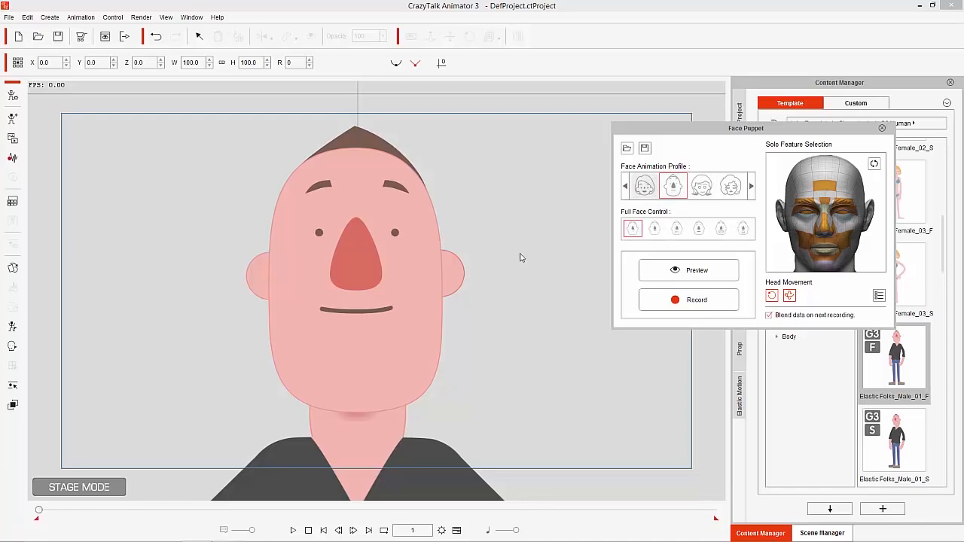
# Preview the selected face animation profile with the first, fifth and third full face controls.
pyautogui.press('space')
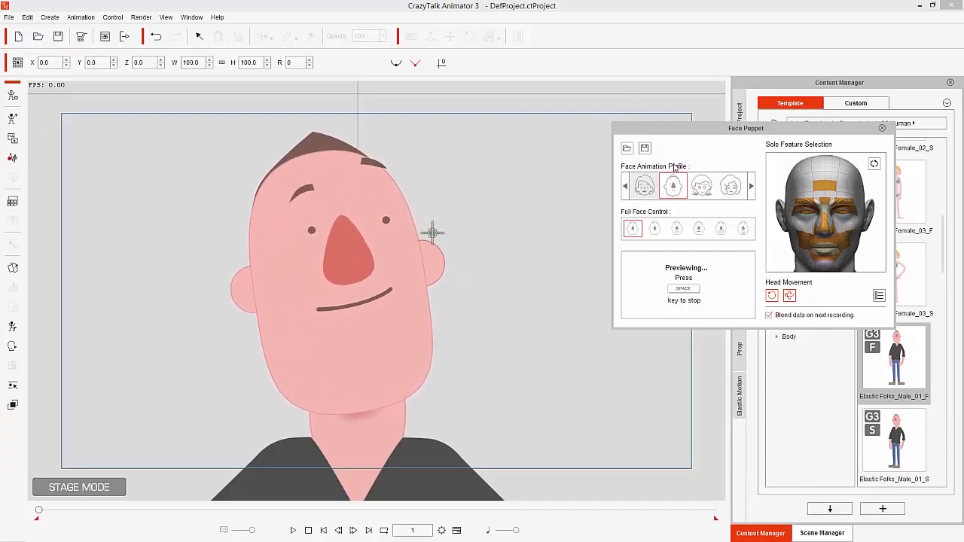
pyautogui.press('space')
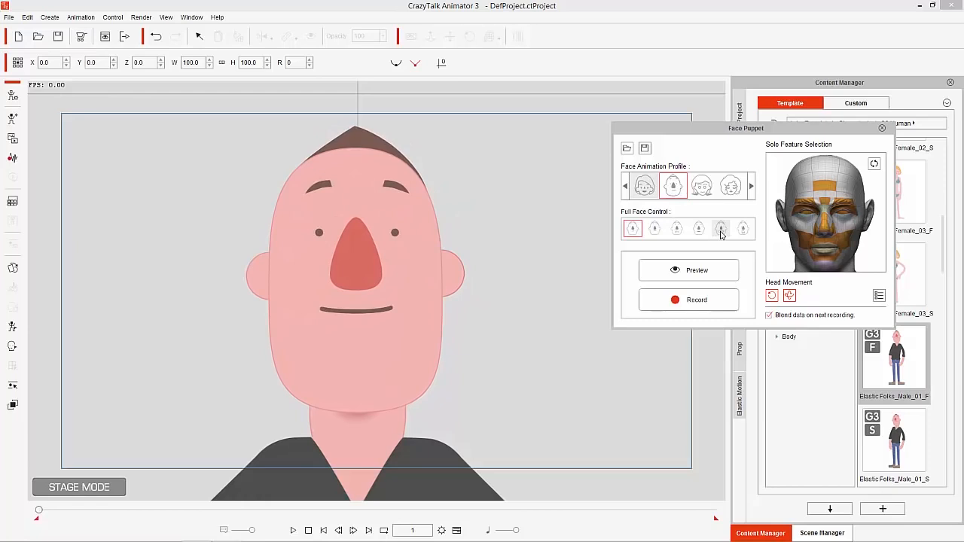
pyautogui.click(720, 229)
pyautogui.press('space')
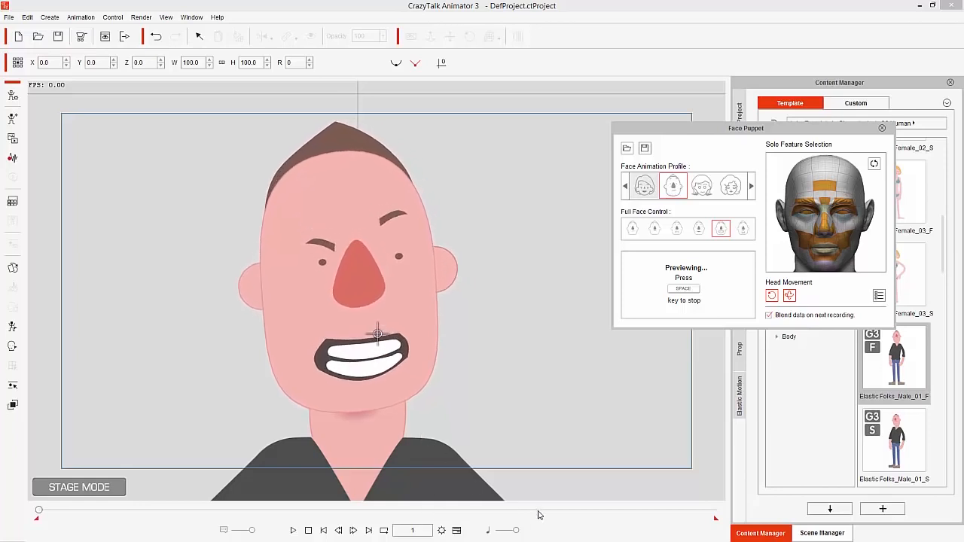
pyautogui.press('space')
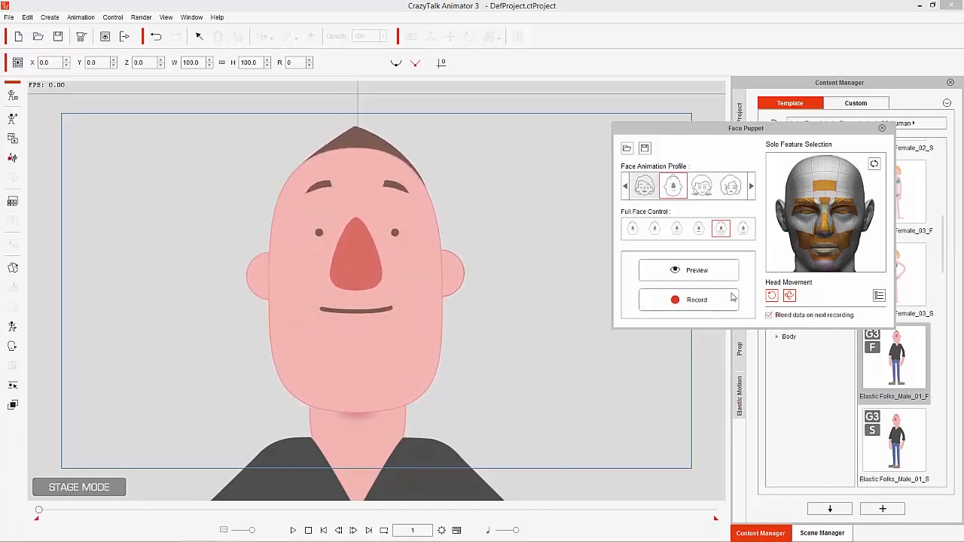
pyautogui.click(676, 227)
pyautogui.press('space')
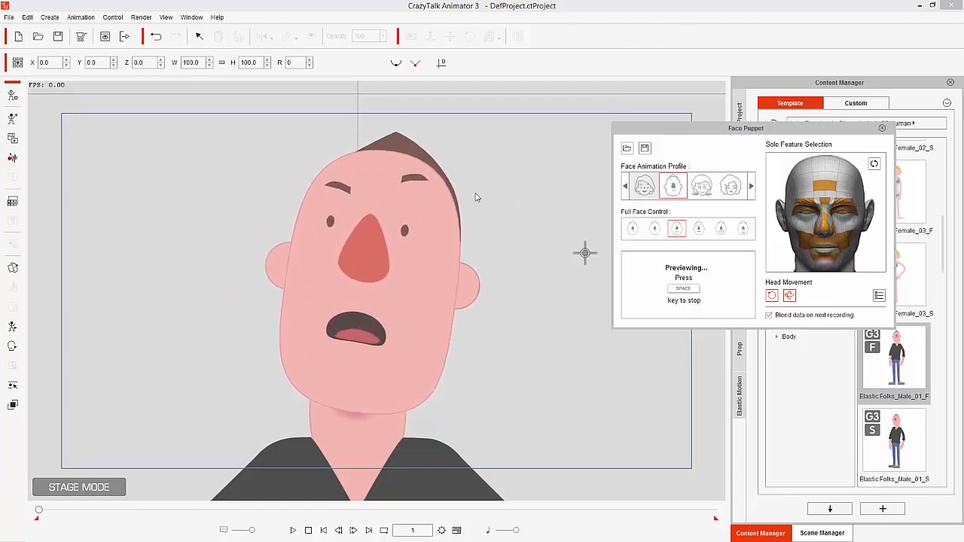
pyautogui.press('space')
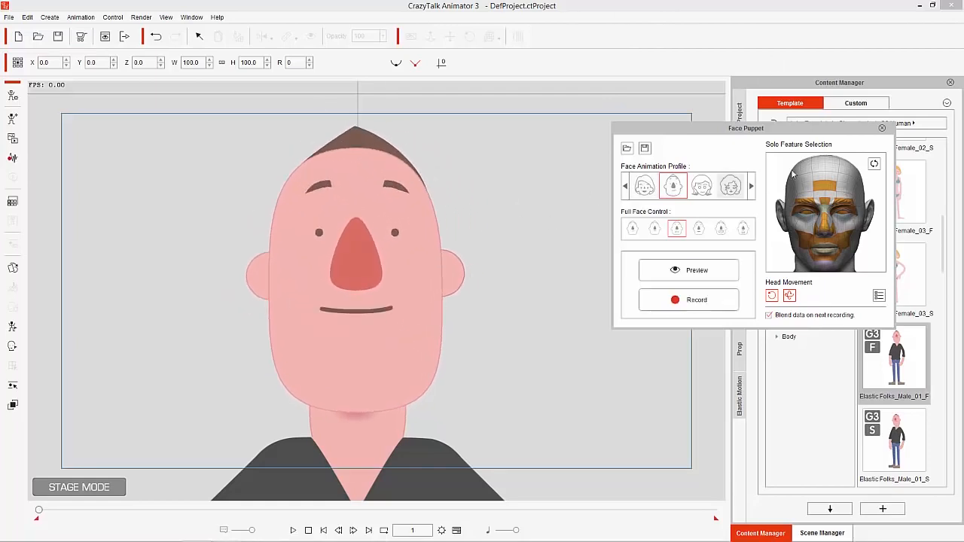
# Clear the solo feature selection, preview the character's right eyebrow alone and together with the nose, and close the Face Puppet.
pyautogui.click(874, 165)
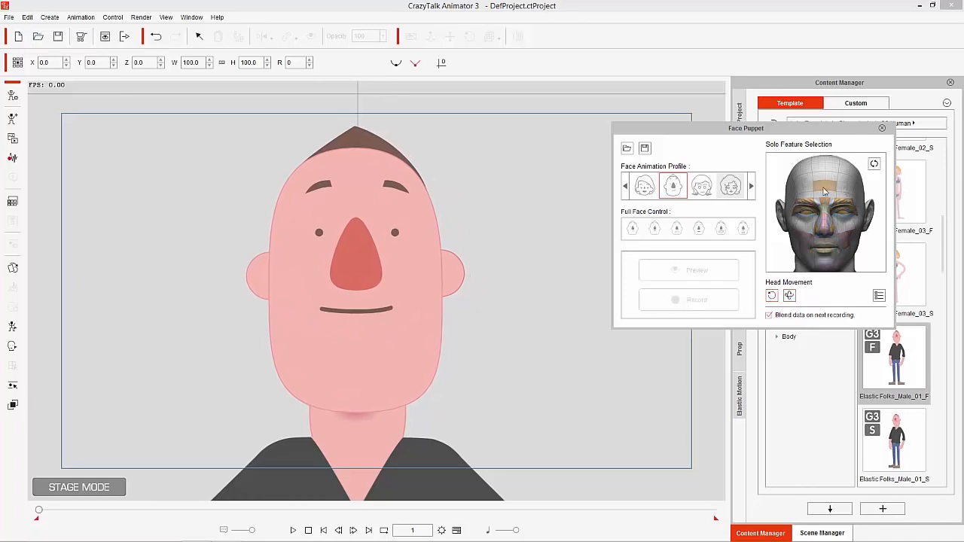
pyautogui.click(809, 205)
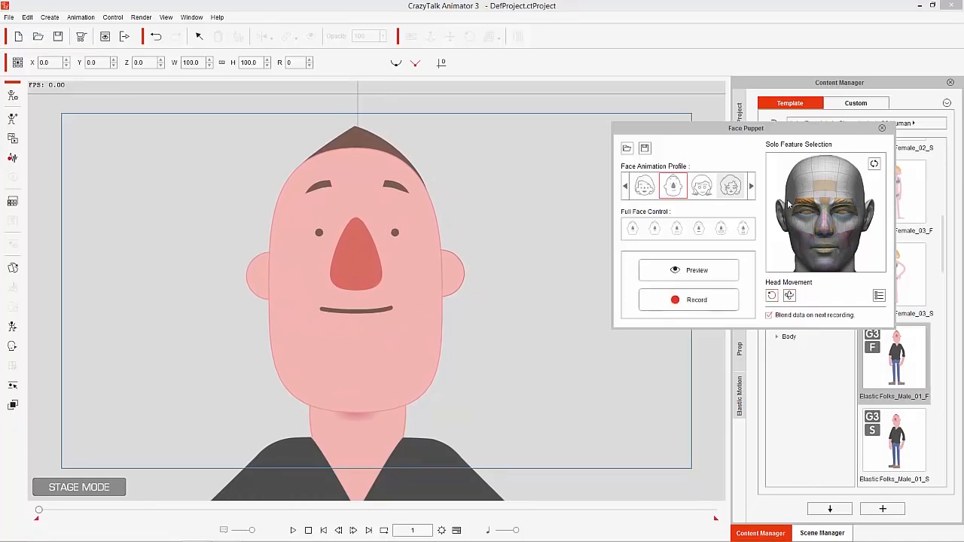
pyautogui.press('space')
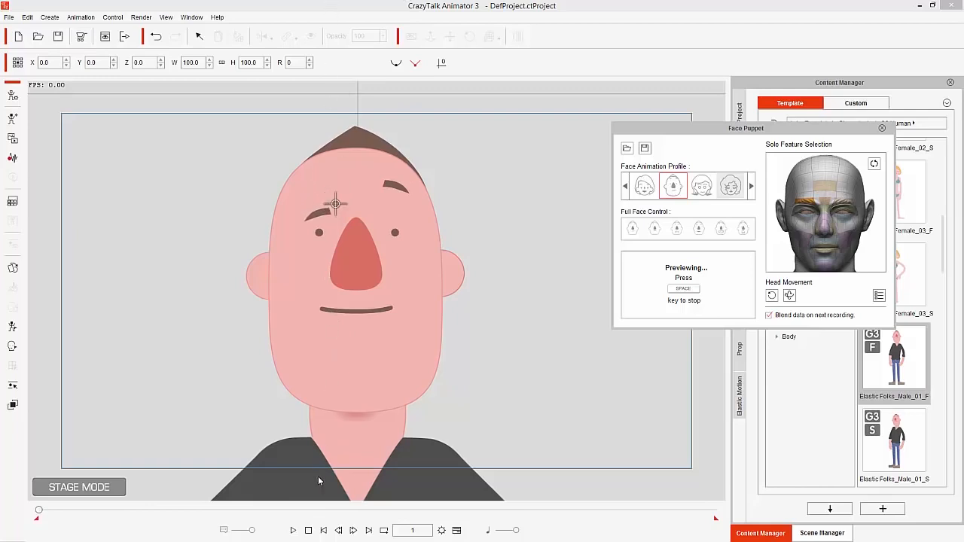
pyautogui.press('space')
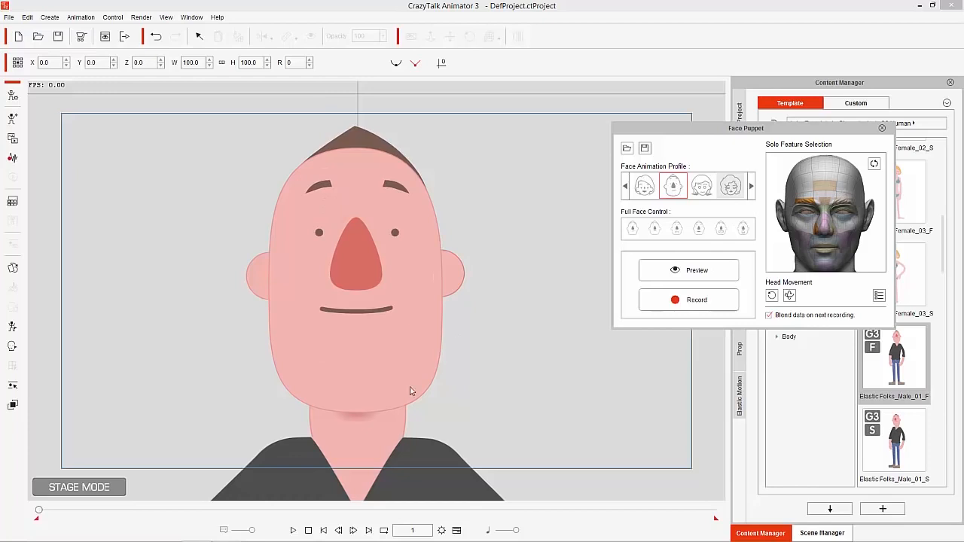
pyautogui.press('space')
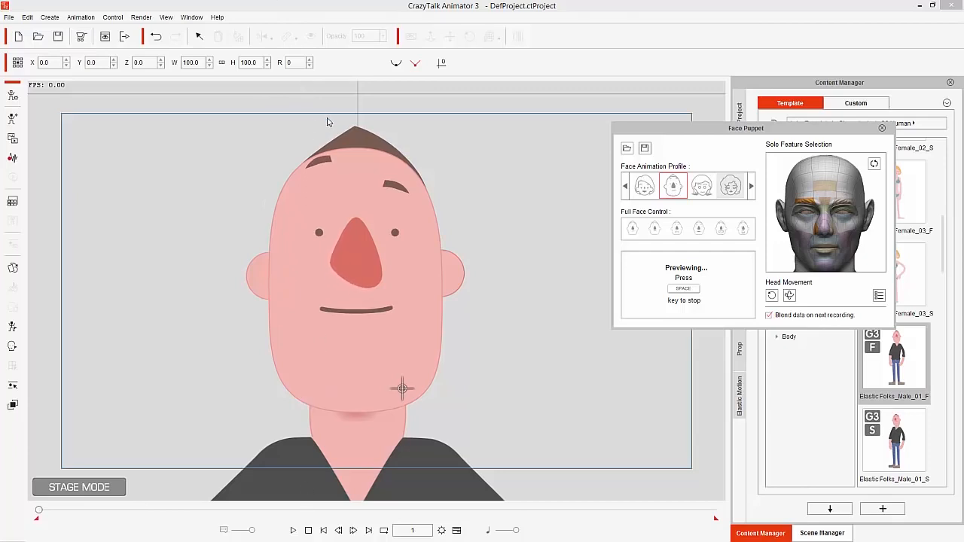
pyautogui.press('space')
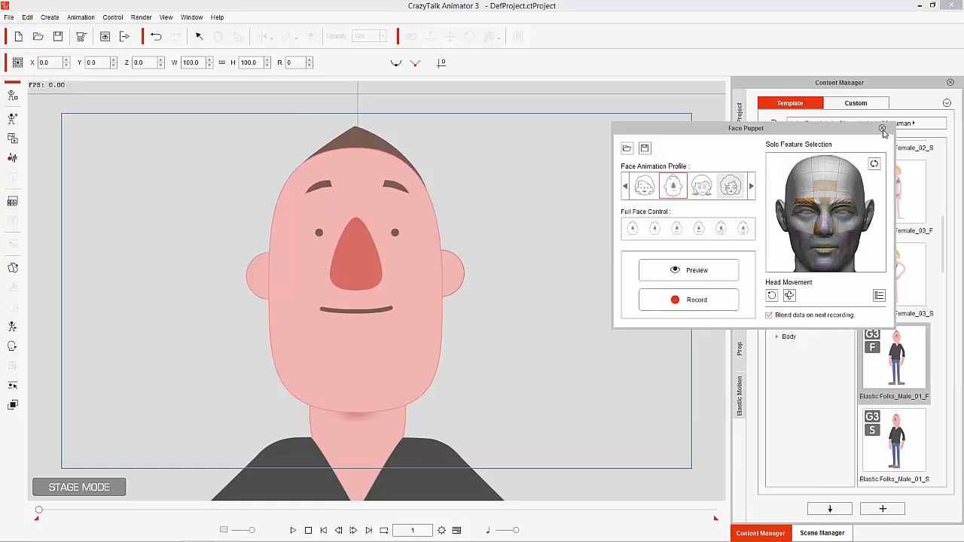
pyautogui.click(883, 129)
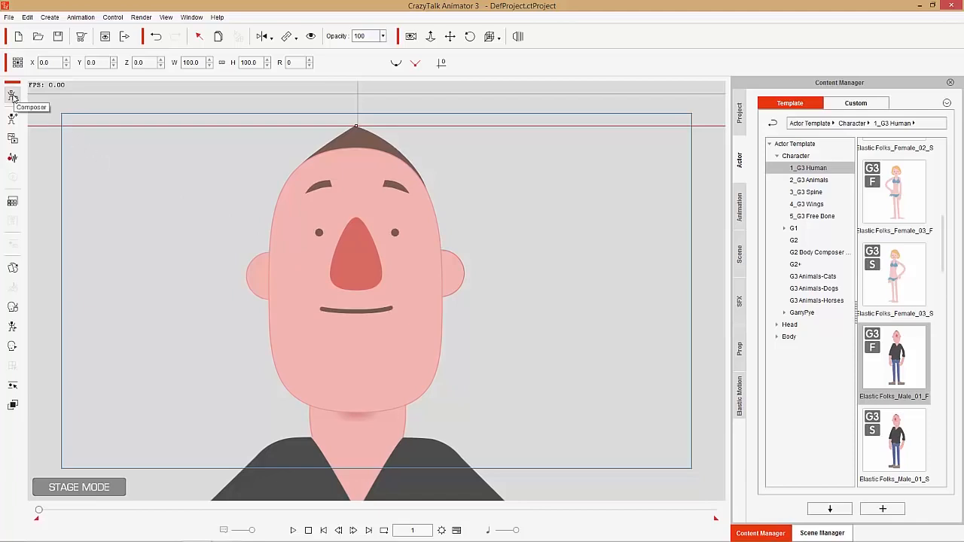
# Open the character in the Composer and bring up Facial Animation Setup, placed clear of the face.
pyautogui.click(13, 97)
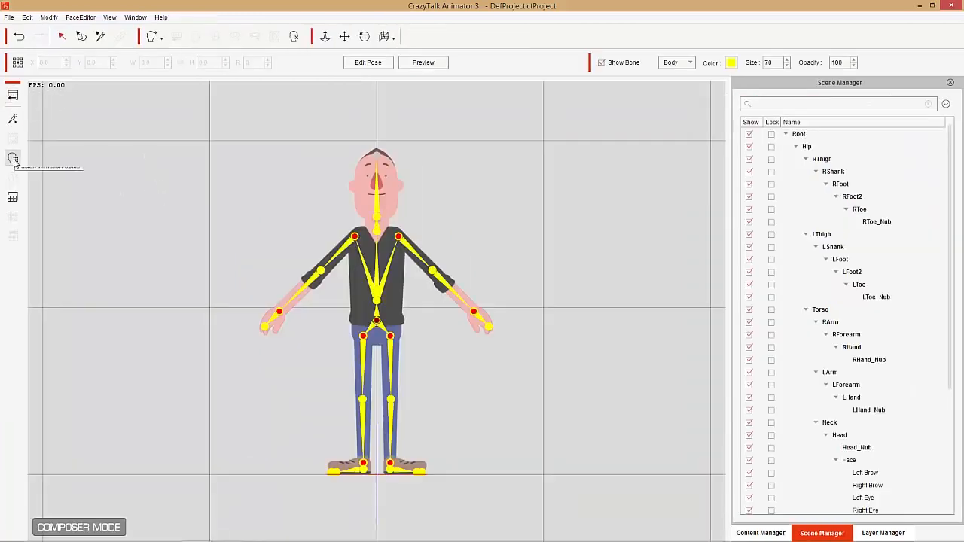
pyautogui.click(13, 160)
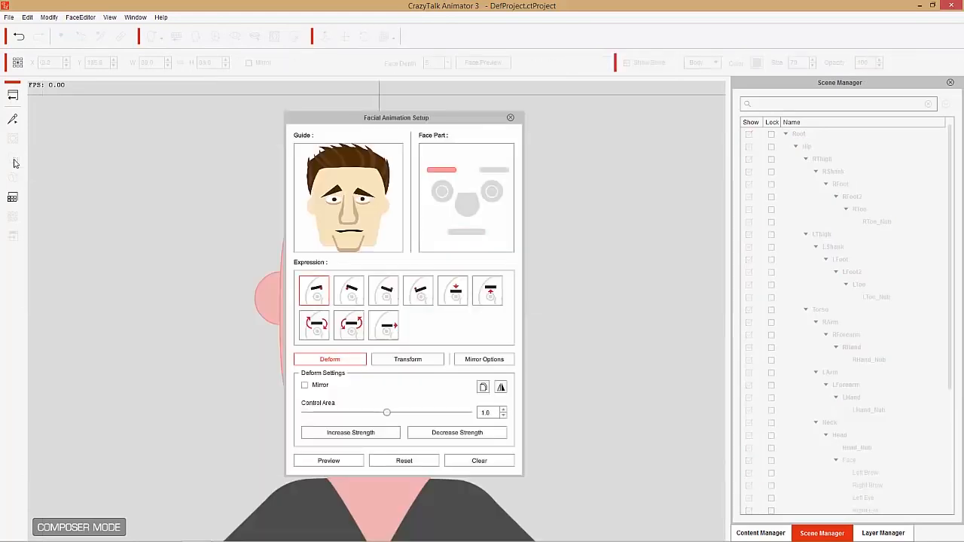
pyautogui.moveTo(419, 119); pyautogui.dragTo(684, 130)
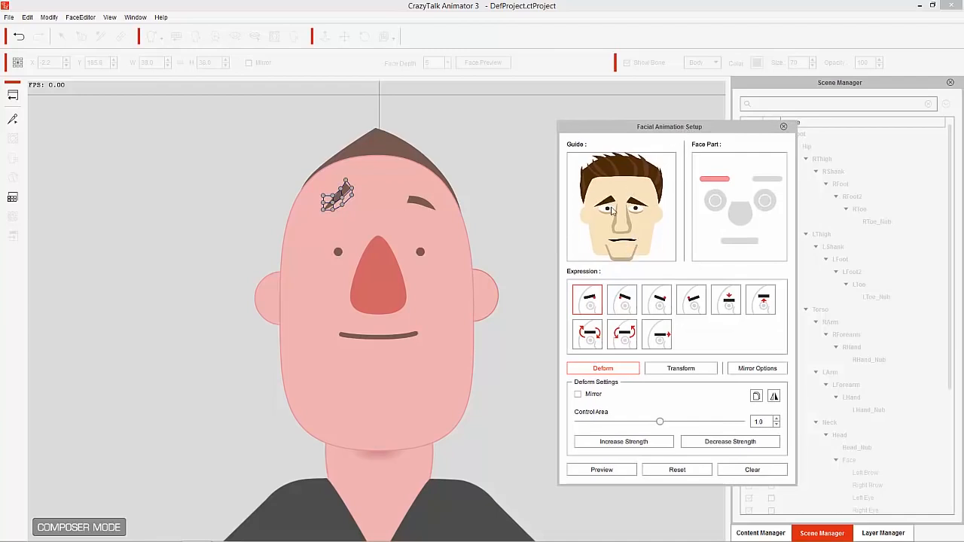
# Examine how the right eyebrow deforms in its inner and outer raise and drop expressions.
pyautogui.click(622, 302)
pyautogui.click(652, 304)
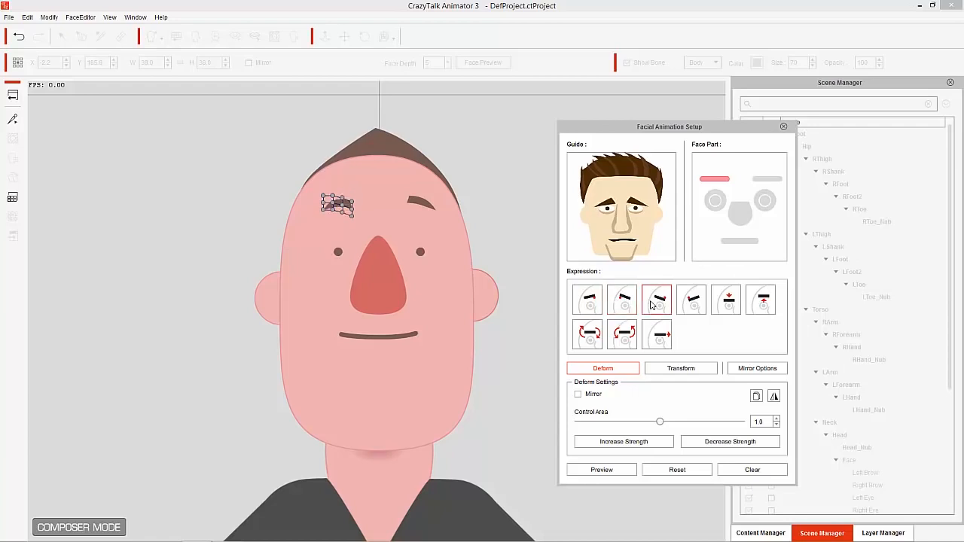
pyautogui.click(692, 304)
pyautogui.click(664, 303)
pyautogui.click(588, 301)
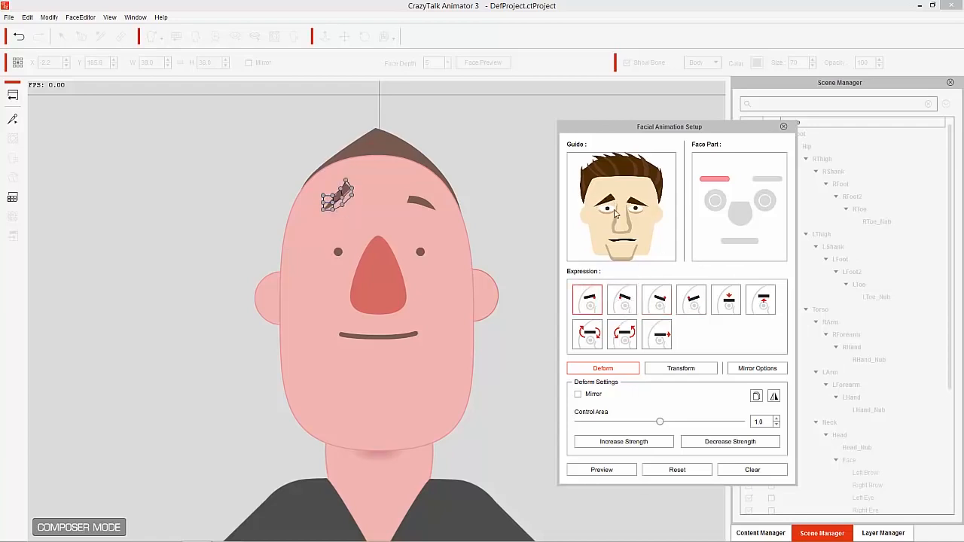
pyautogui.click(622, 302)
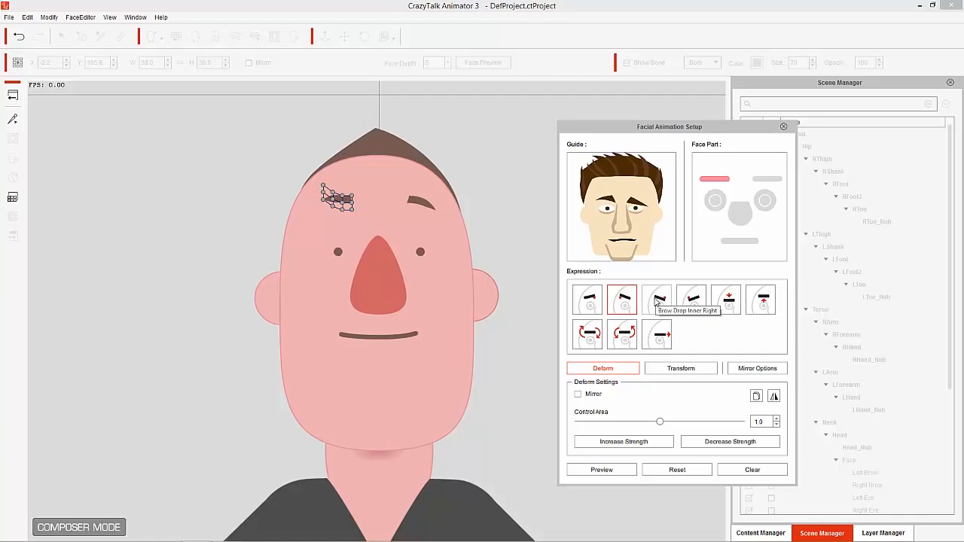
pyautogui.click(656, 302)
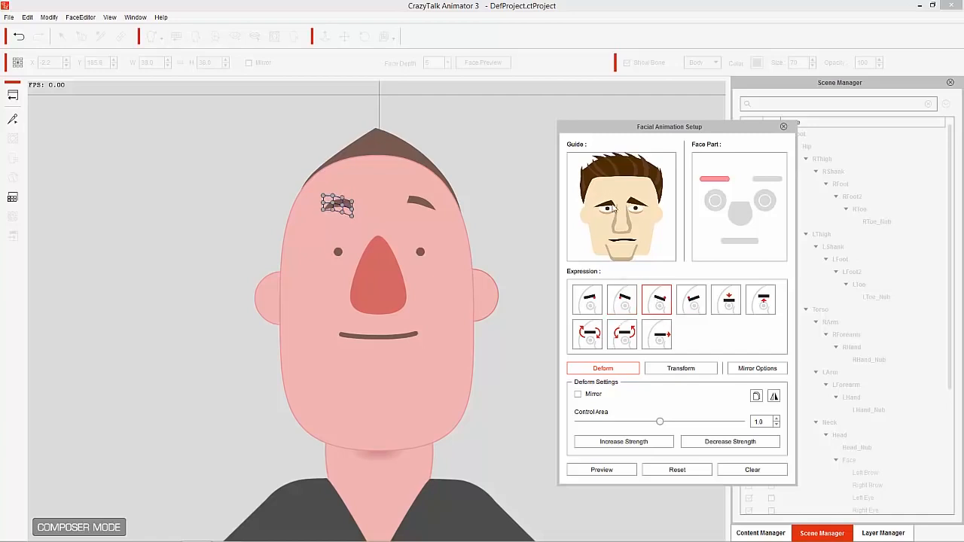
pyautogui.click(697, 300)
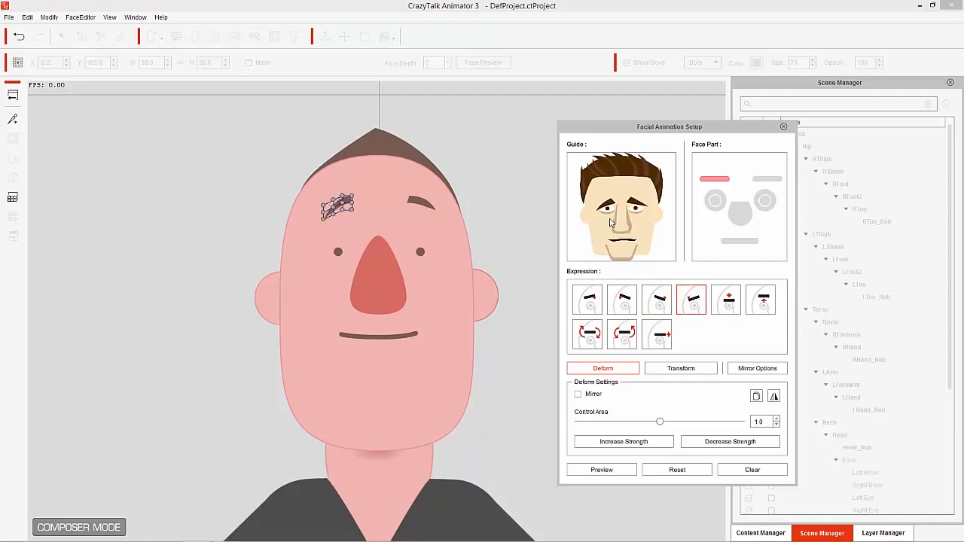
# Check the right eye's sideways and upward gaze expressions and preview the eye's movement.
pyautogui.click(766, 181)
pyautogui.click(715, 201)
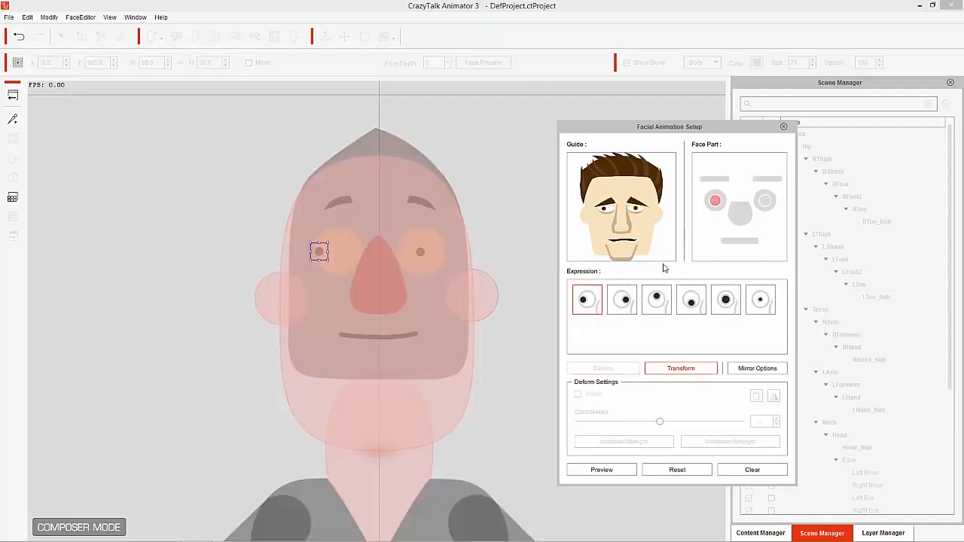
pyautogui.click(624, 304)
pyautogui.click(656, 303)
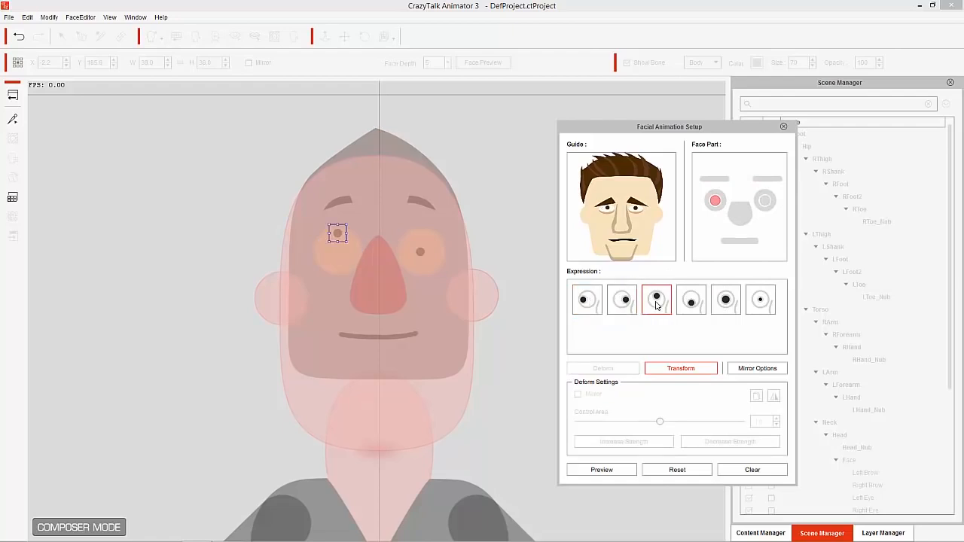
pyautogui.click(611, 470)
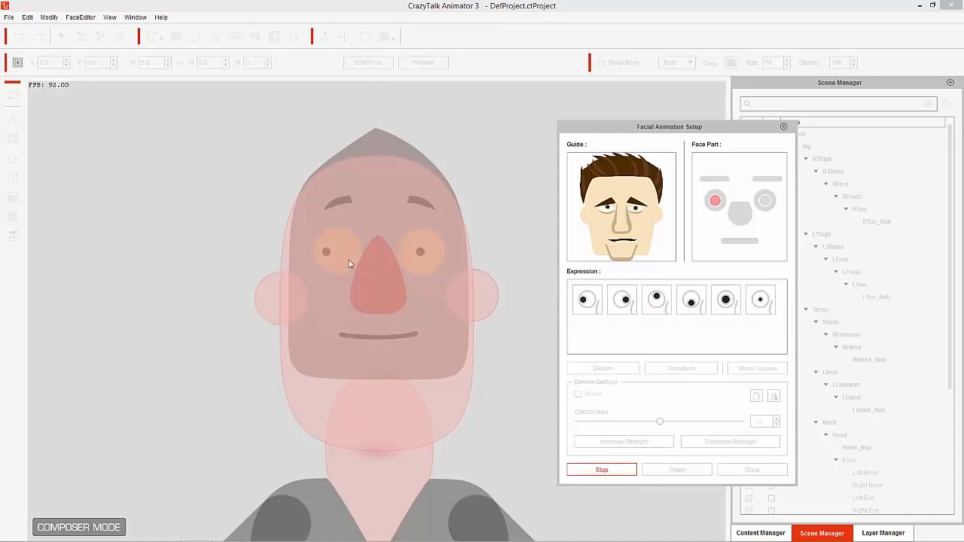
# Preview the nose's expressions and stop the preview.
pyautogui.click(719, 311)
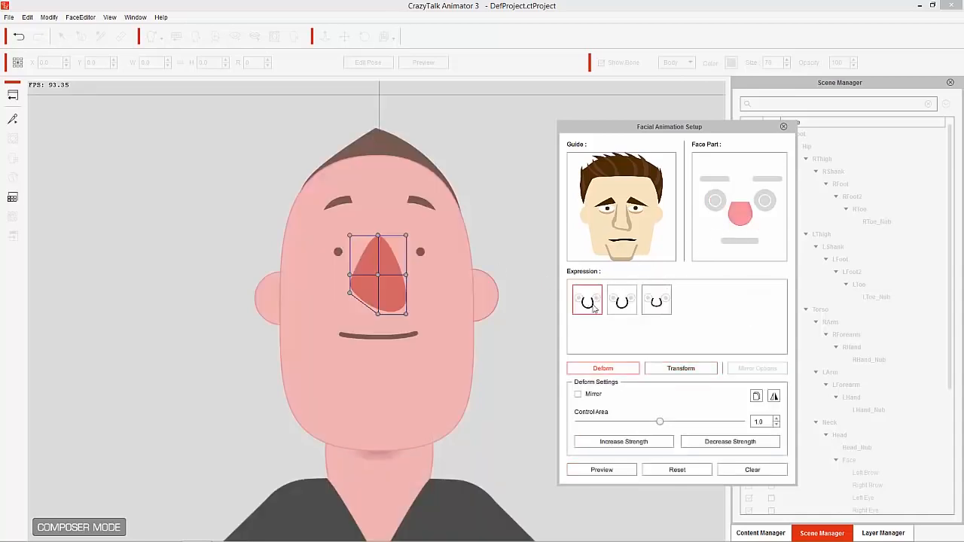
pyautogui.click(602, 469)
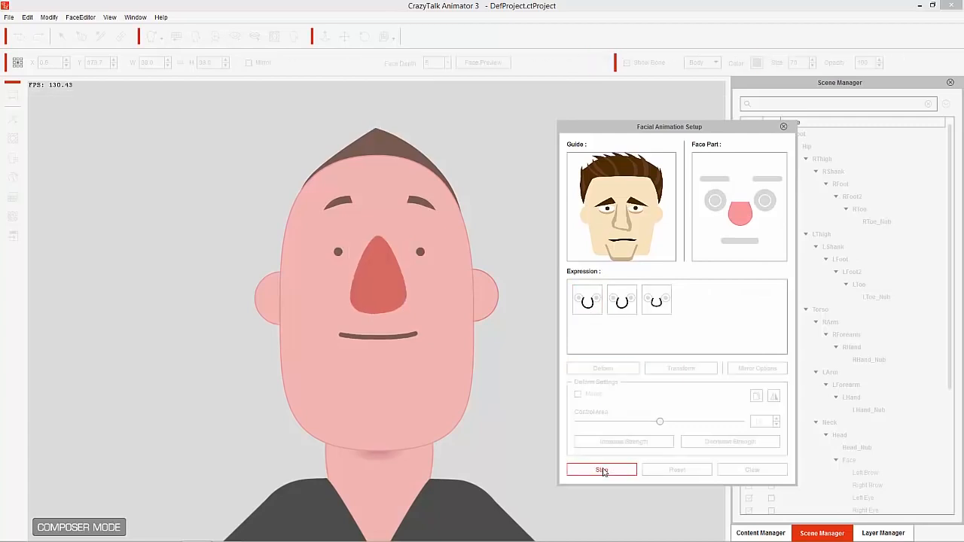
pyautogui.click(602, 470)
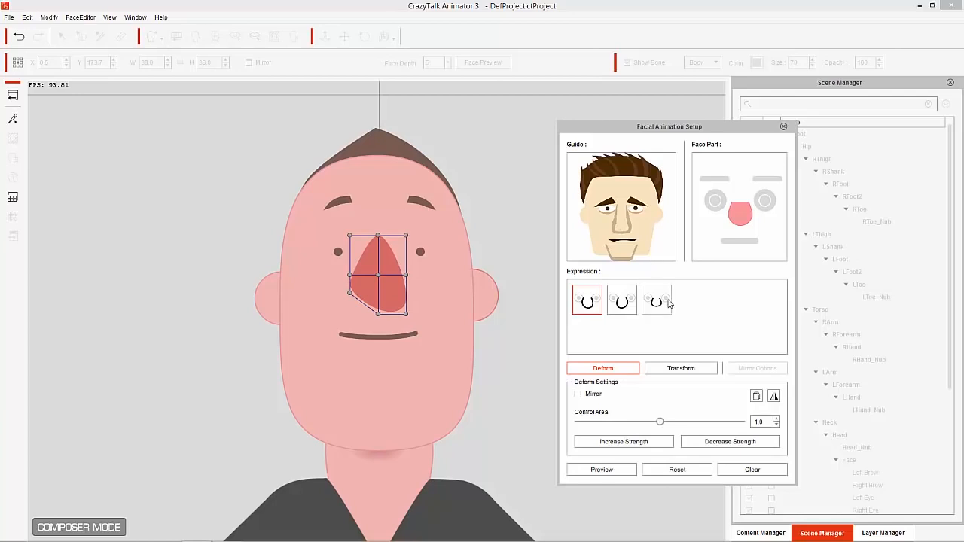
# Show the right eye's and left eyebrow's expression setups, and select the mouth as the face part.
pyautogui.click(715, 200)
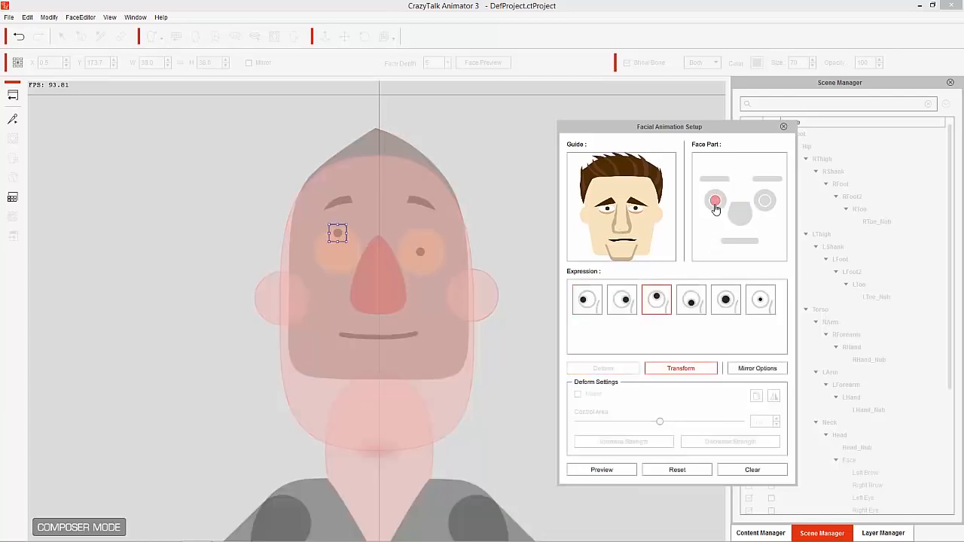
pyautogui.click(774, 184)
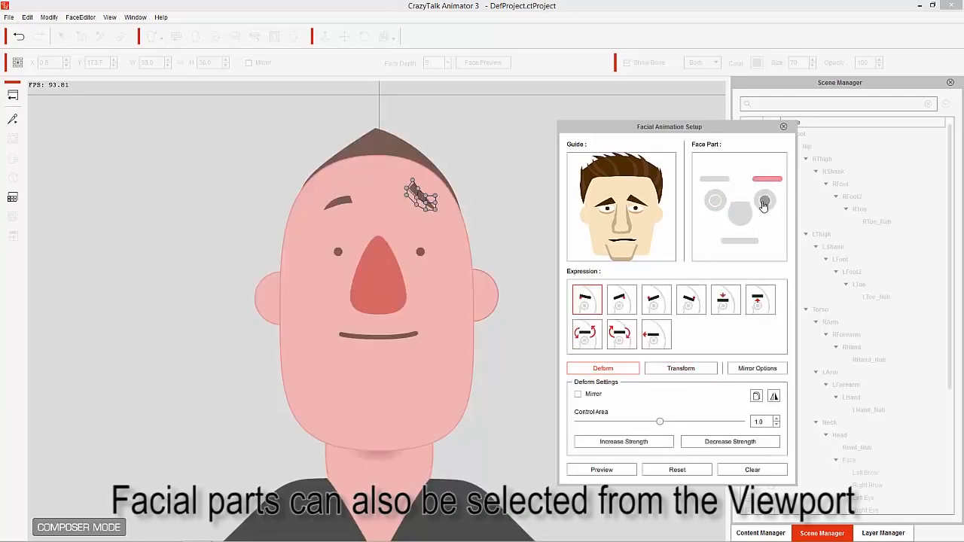
pyautogui.click(741, 242)
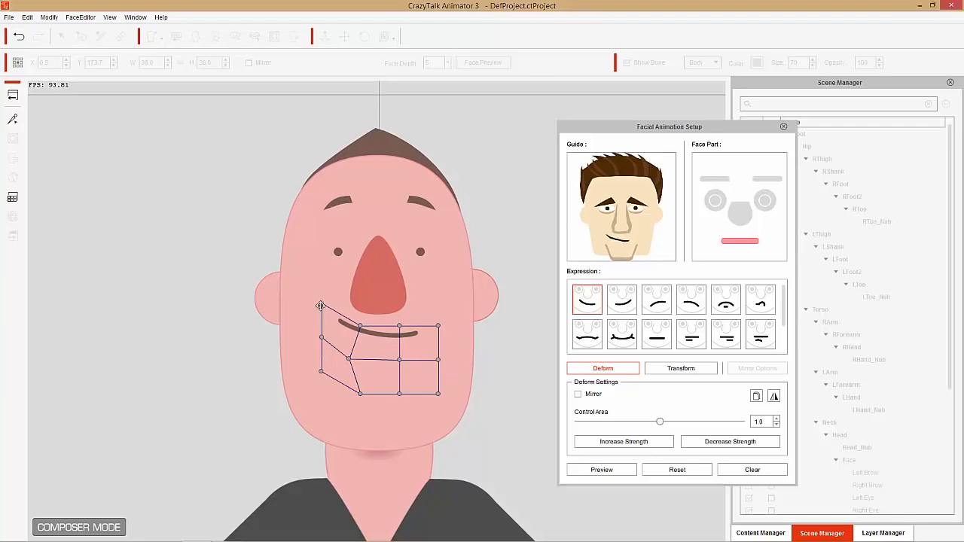
# Try reshaping the Lips Smirk Right expression by moving the deform points at the mouth's outer edge outward and downward.
pyautogui.moveTo(322, 305)
pyautogui.mouseDown()
pyautogui.moveTo(327, 252)
pyautogui.moveTo(308, 299)
pyautogui.moveTo(319, 362)
pyautogui.moveTo(338, 326)
pyautogui.moveTo(319, 247)
pyautogui.moveTo(318, 297)
pyautogui.mouseUp()
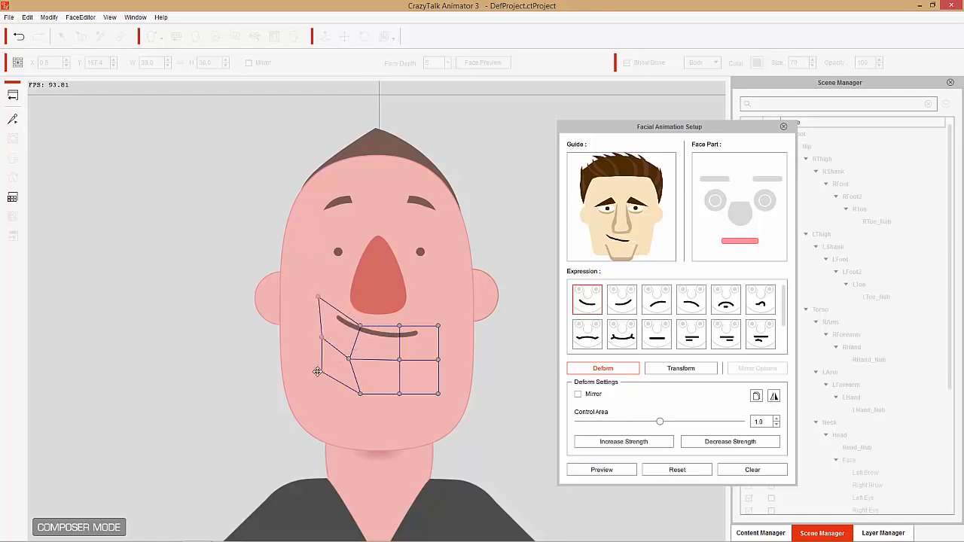
pyautogui.moveTo(322, 336)
pyautogui.mouseDown()
pyautogui.moveTo(340, 393)
pyautogui.moveTo(310, 390)
pyautogui.moveTo(311, 328)
pyautogui.moveTo(314, 379)
pyautogui.moveTo(313, 341)
pyautogui.mouseUp()
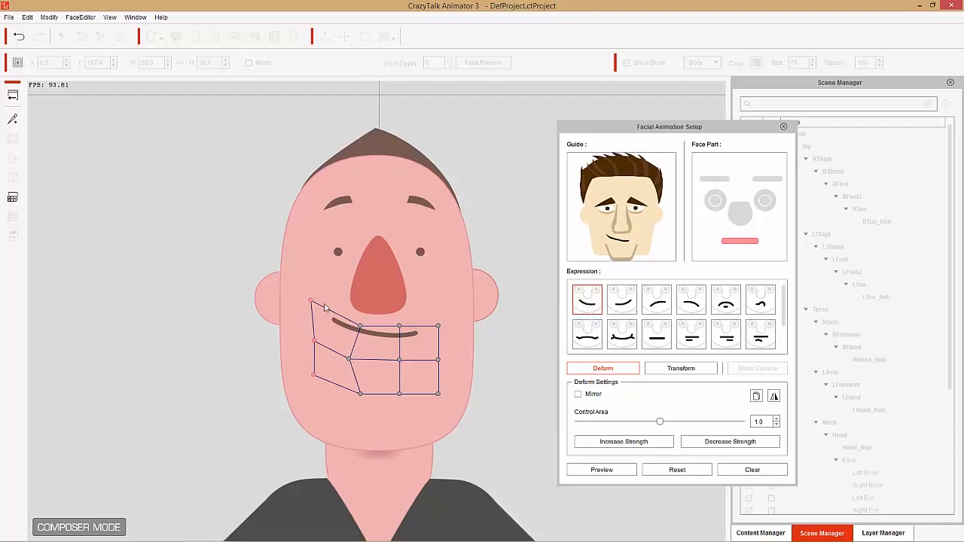
pyautogui.moveTo(311, 305); pyautogui.dragTo(272, 366)
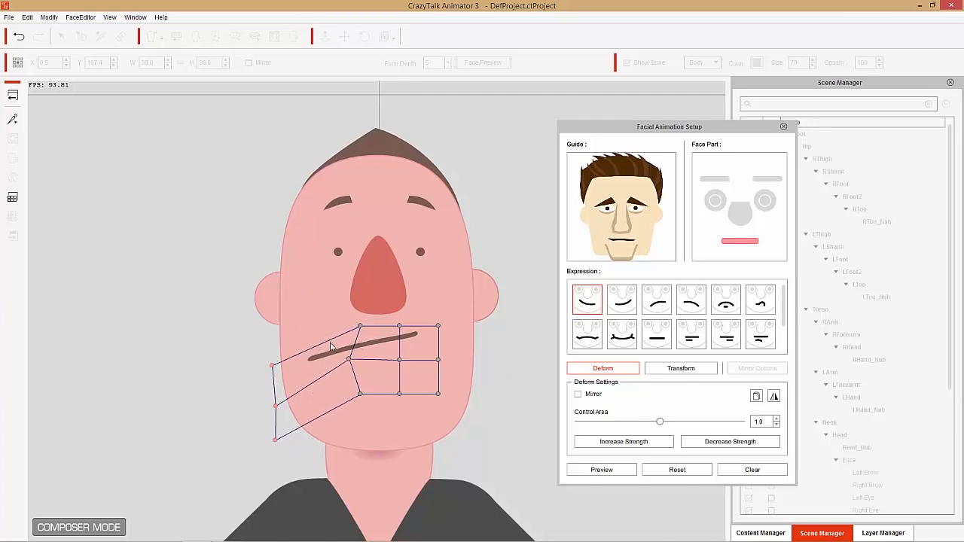
# Reset the Lips Smirk Right deformation, clear it to the neutral mouth shape, and restore the default smirk.
pyautogui.click(682, 470)
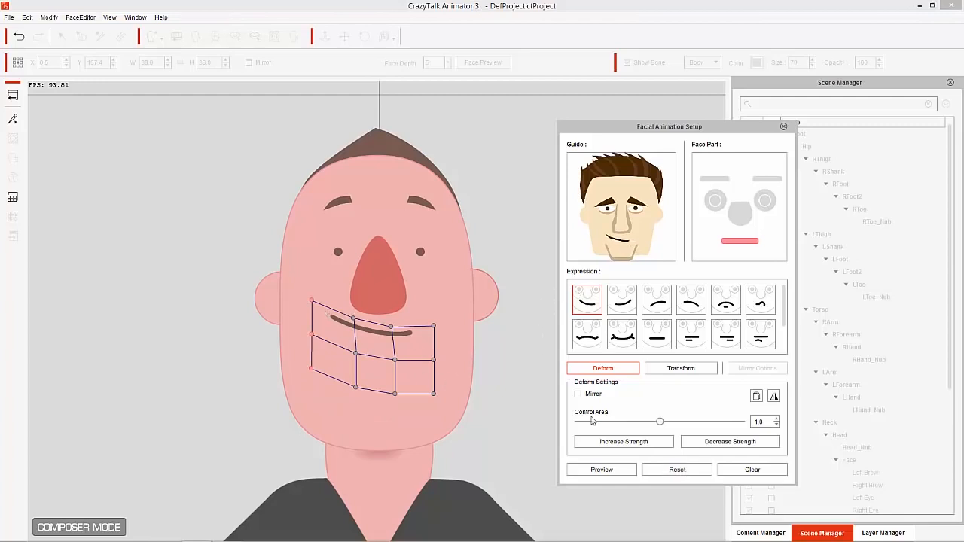
pyautogui.click(751, 471)
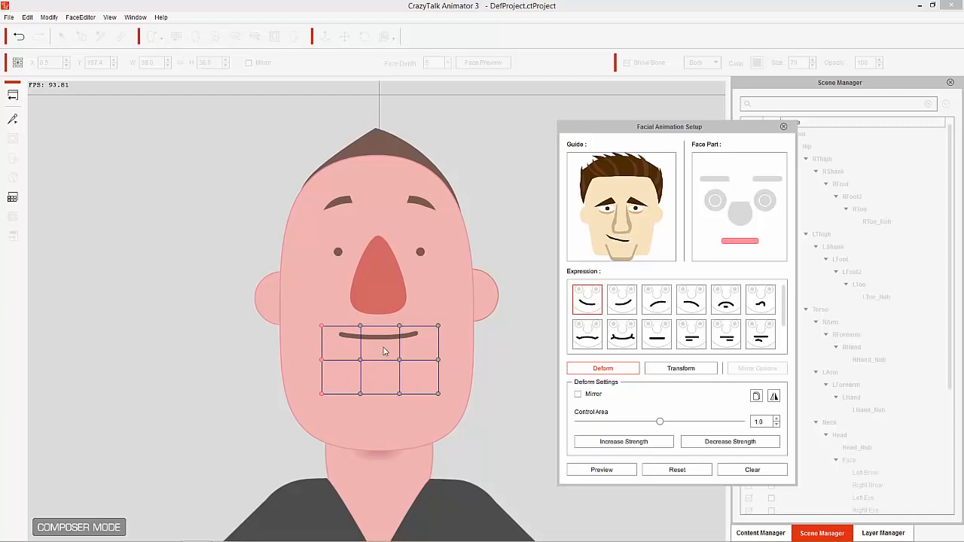
pyautogui.click(682, 469)
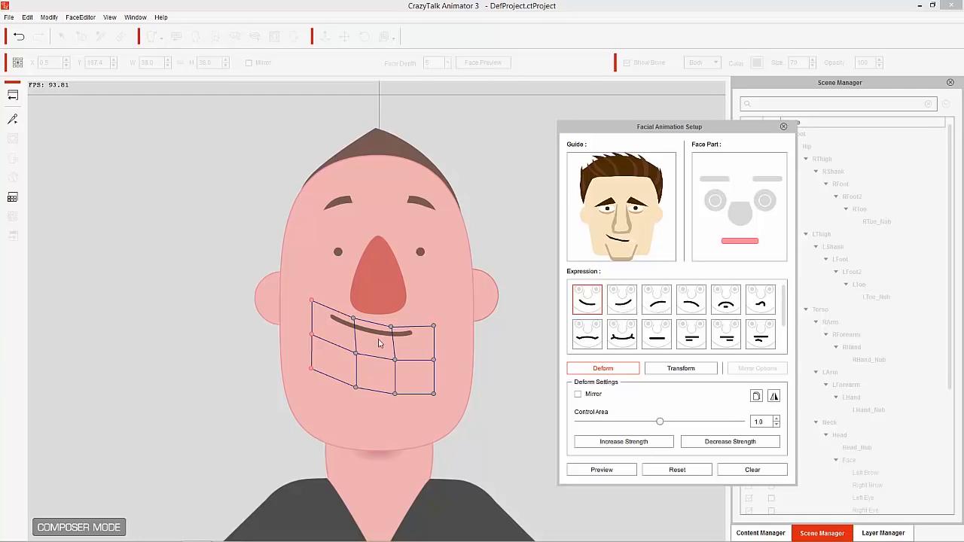
# Try raising one mouth corner in the wide smile expression and reset the deformation.
pyautogui.click(624, 344)
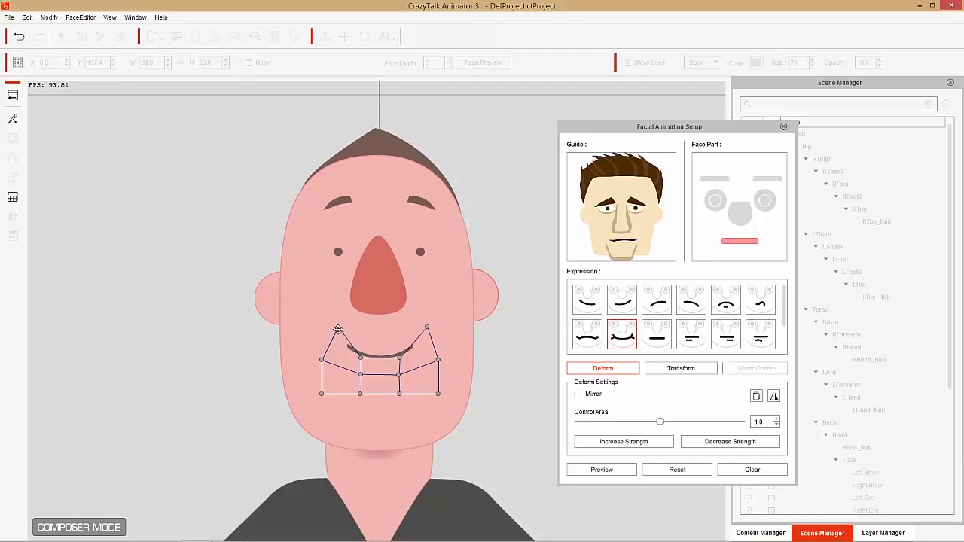
pyautogui.moveTo(337, 330); pyautogui.dragTo(321, 295)
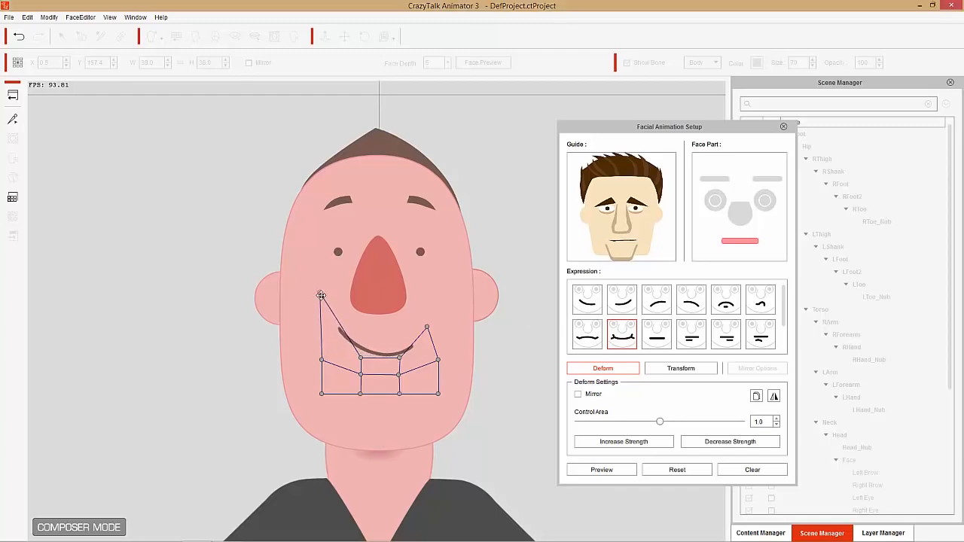
pyautogui.click(677, 468)
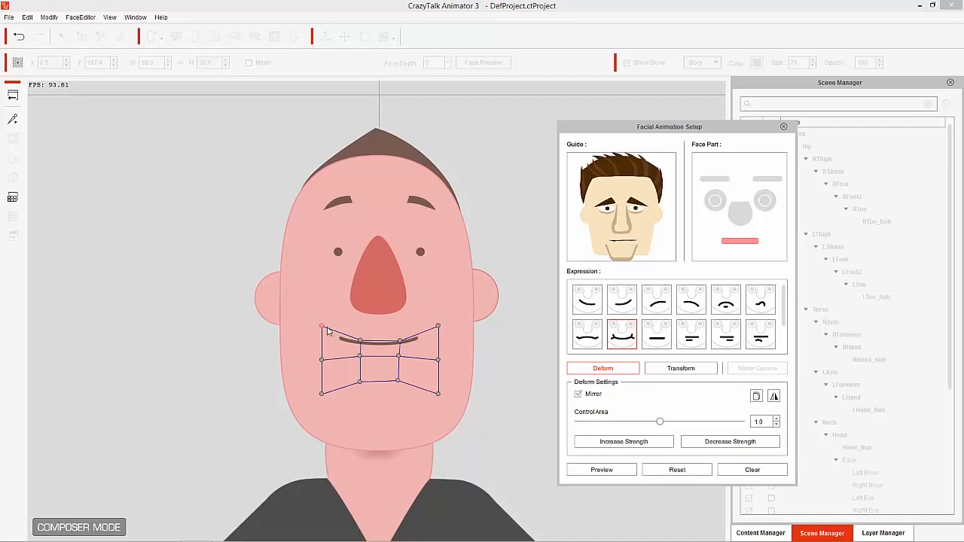
# With mirroring on, pull the mouth corners outward and upward, lower the upper middle points and raise the lower middle points.
pyautogui.moveTo(323, 327); pyautogui.dragTo(300, 296)
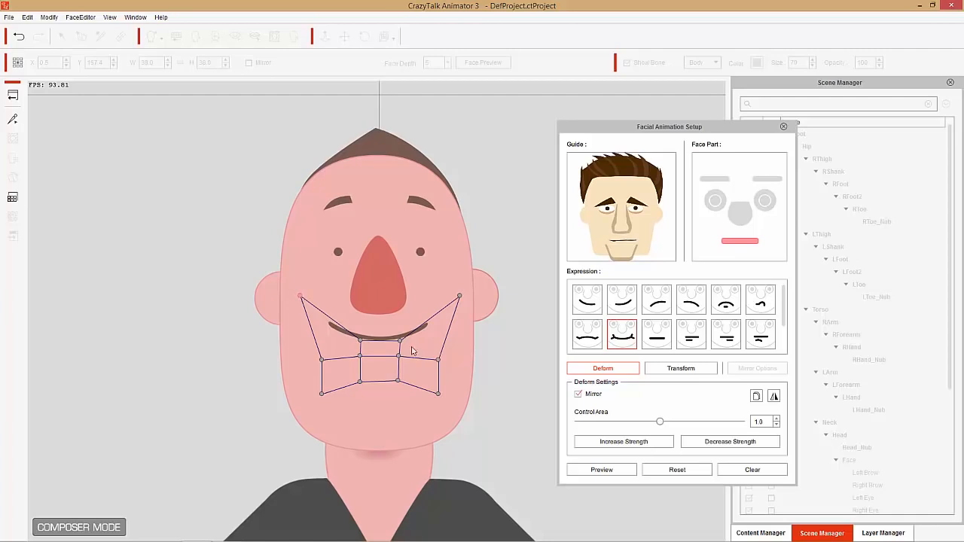
pyautogui.moveTo(400, 341); pyautogui.dragTo(397, 362)
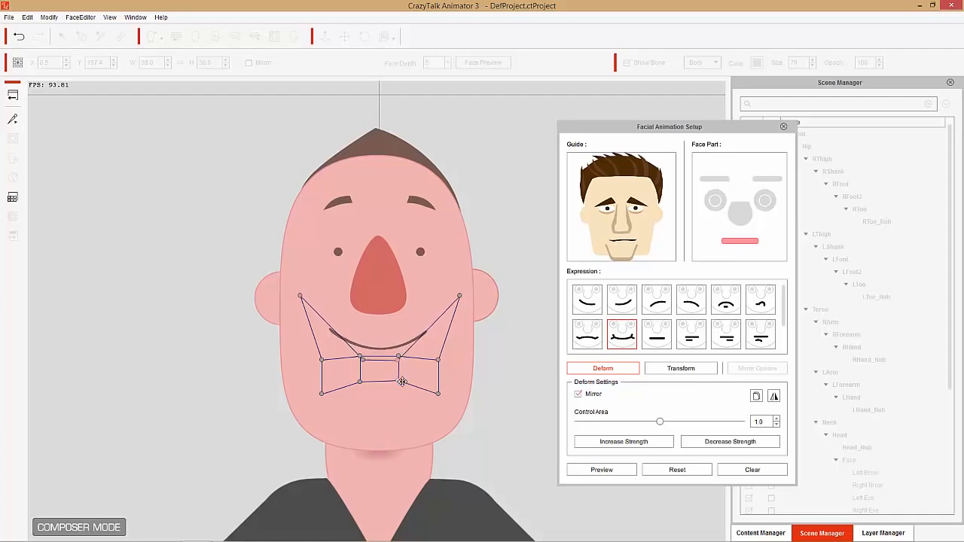
pyautogui.moveTo(399, 382); pyautogui.dragTo(399, 368)
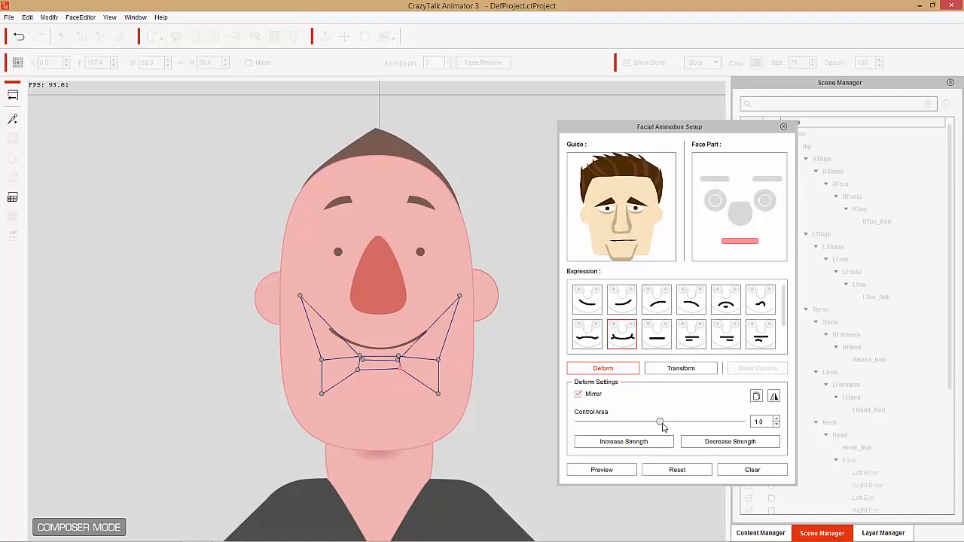
# Shrink the control area to 0.5 and move the mirrored mouth corner points inward and back outward.
pyautogui.moveTo(661, 426); pyautogui.dragTo(586, 429)
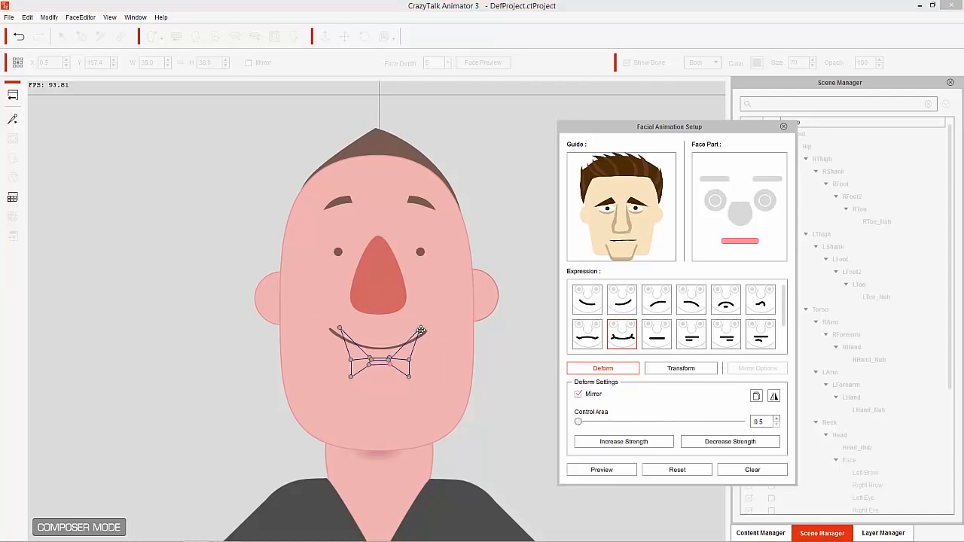
pyautogui.moveTo(420, 331)
pyautogui.mouseDown()
pyautogui.moveTo(424, 374)
pyautogui.moveTo(422, 331)
pyautogui.moveTo(397, 333)
pyautogui.moveTo(410, 333)
pyautogui.mouseUp()
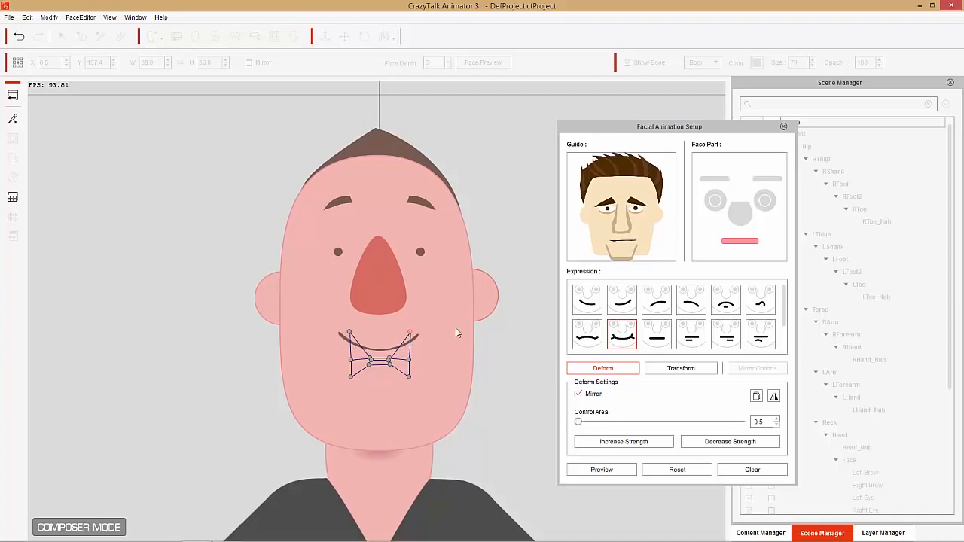
pyautogui.moveTo(410, 331); pyautogui.dragTo(420, 332)
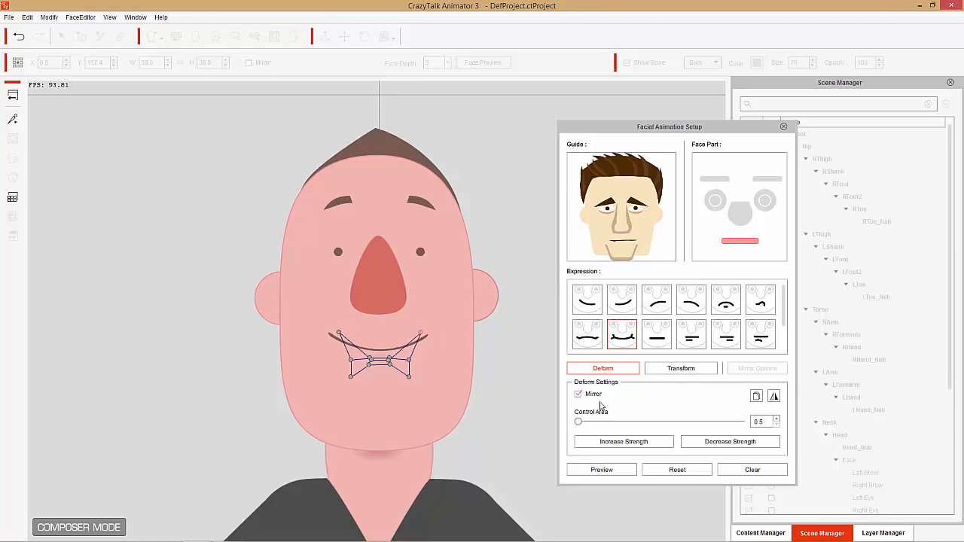
# Enlarge the control area to 1.5 and lower the smile's mirrored corner points.
pyautogui.moveTo(579, 423); pyautogui.dragTo(778, 426)
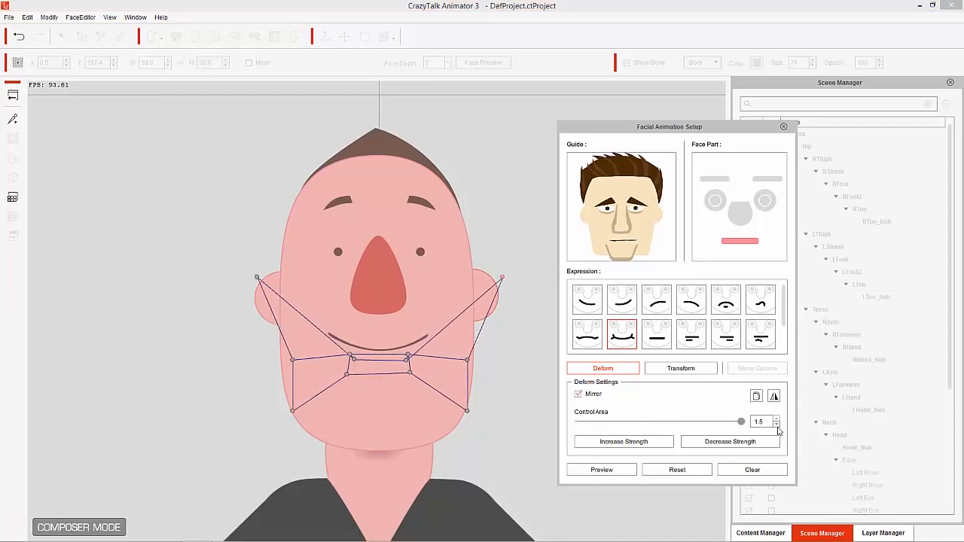
pyautogui.moveTo(502, 278); pyautogui.dragTo(472, 299)
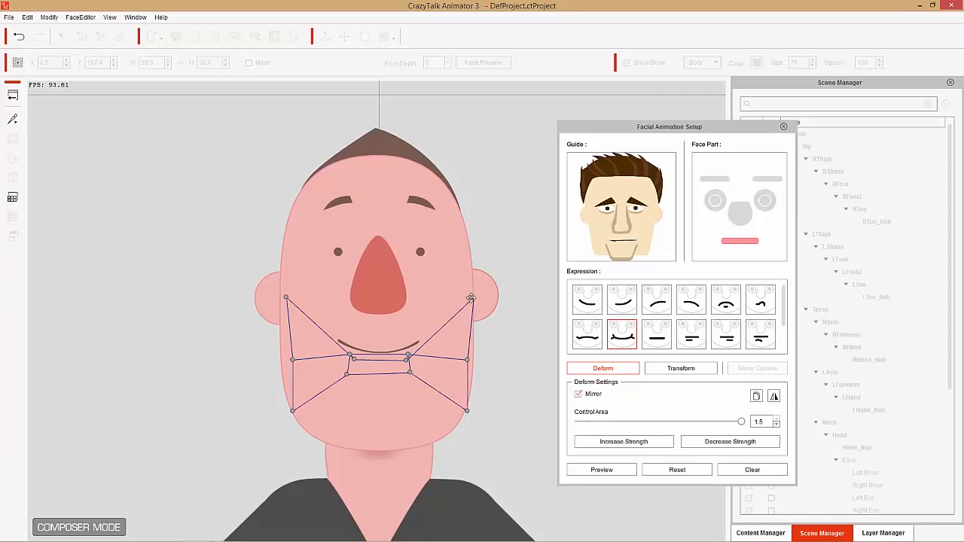
pyautogui.moveTo(473, 298)
pyautogui.mouseDown()
pyautogui.moveTo(490, 365)
pyautogui.moveTo(480, 297)
pyautogui.moveTo(472, 285)
pyautogui.moveTo(461, 292)
pyautogui.moveTo(480, 306)
pyautogui.mouseUp()
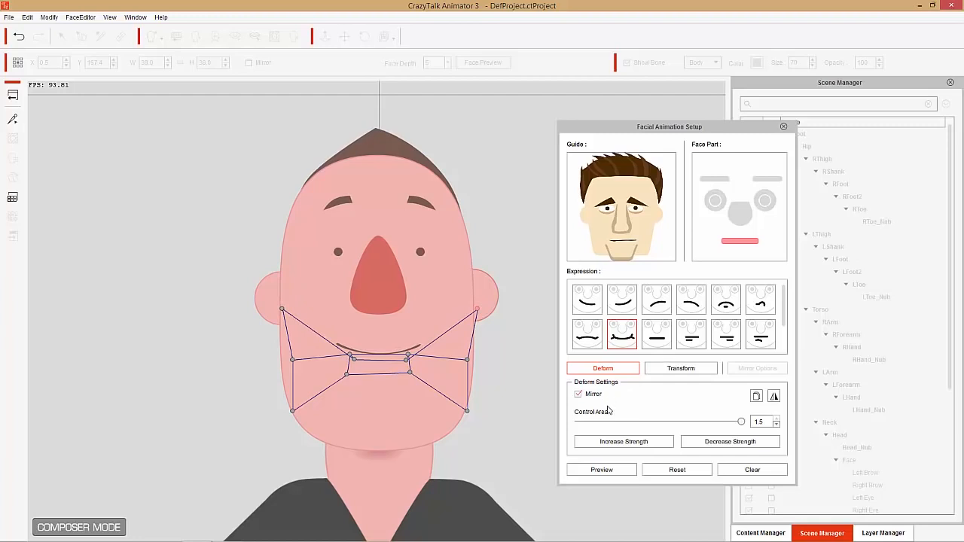
# For the Lips Smirk Right expression, set the control area to 0.9 and repeatedly increase the deformation strength.
pyautogui.click(588, 303)
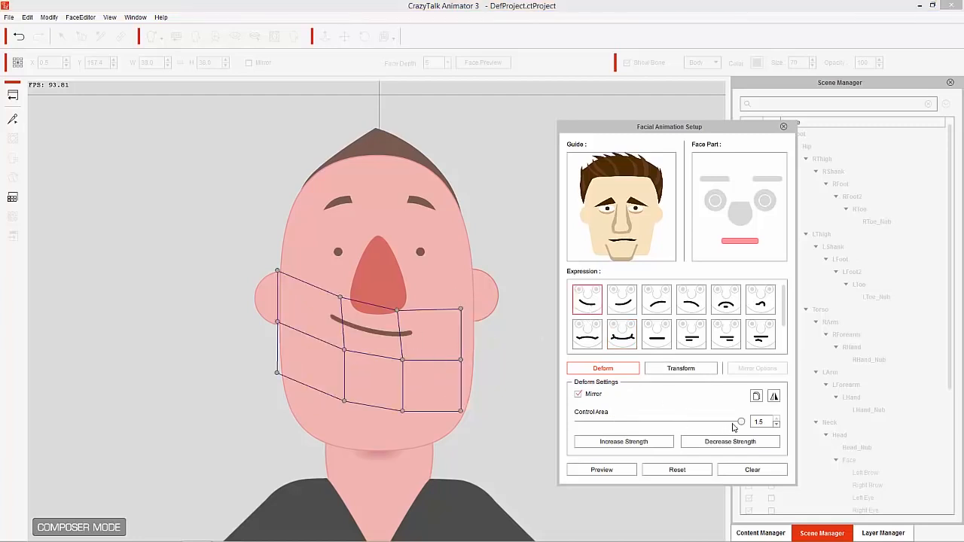
pyautogui.moveTo(741, 421); pyautogui.dragTo(647, 438)
pyautogui.click(637, 446)
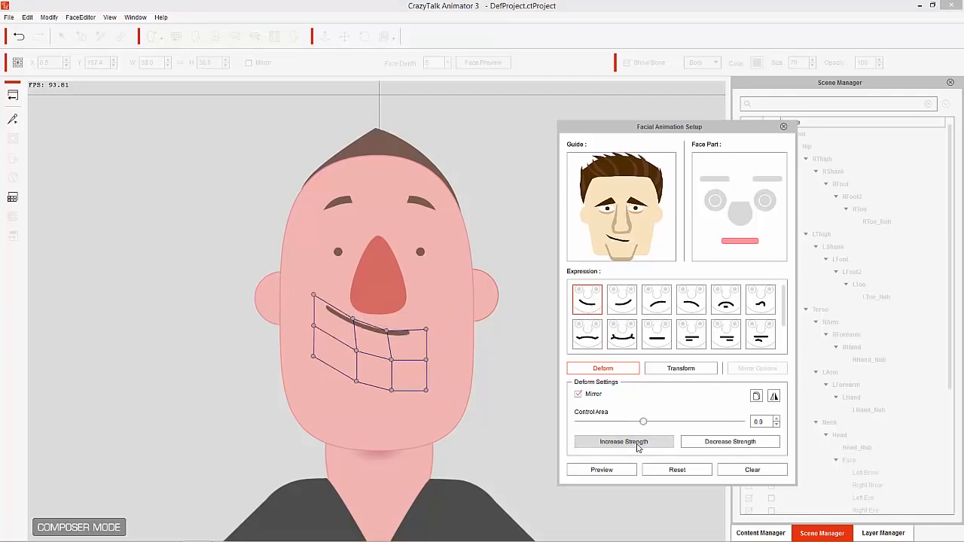
pyautogui.click(637, 447)
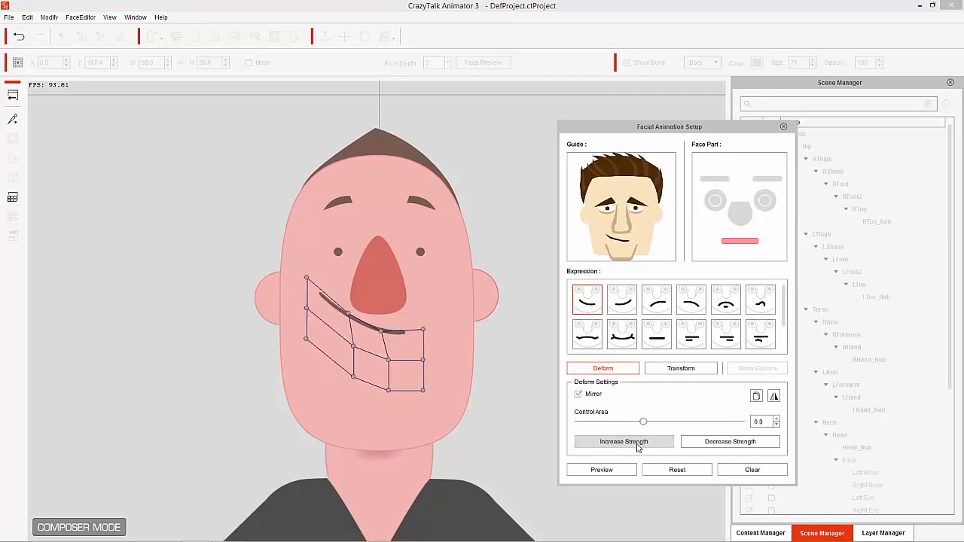
# Alternately decrease and increase the Lips Smirk Right deformation strength to compare the effect on the mouth.
pyautogui.click(722, 444)
pyautogui.click(721, 444)
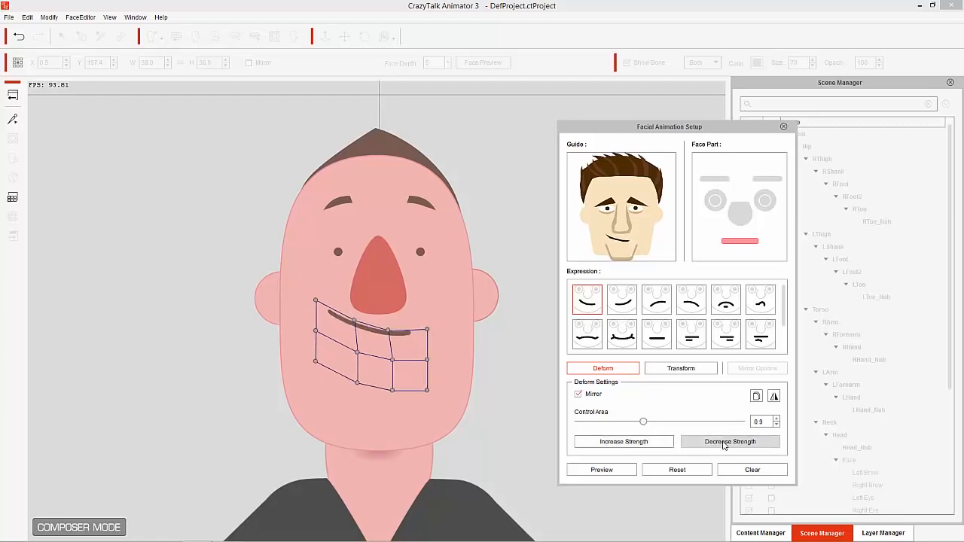
pyautogui.click(723, 445)
pyautogui.click(650, 444)
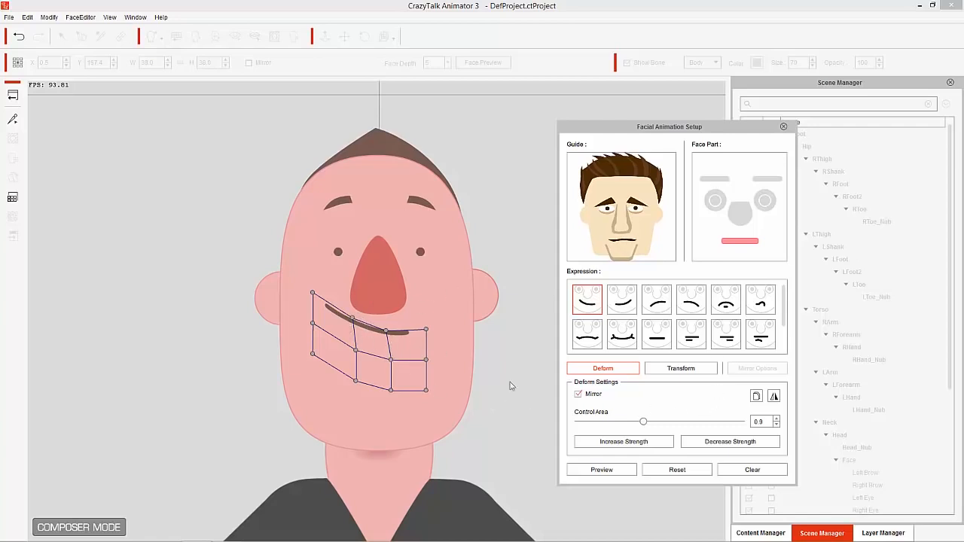
pyautogui.click(764, 446)
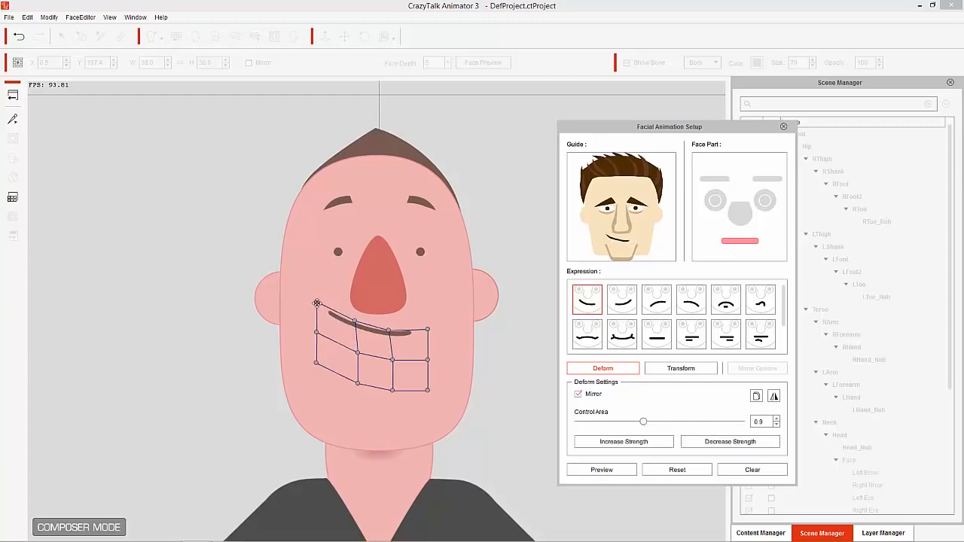
# Raise both corners of the smirk with mirroring, and reposition each corner independently with mirroring off.
pyautogui.moveTo(317, 302); pyautogui.dragTo(314, 290)
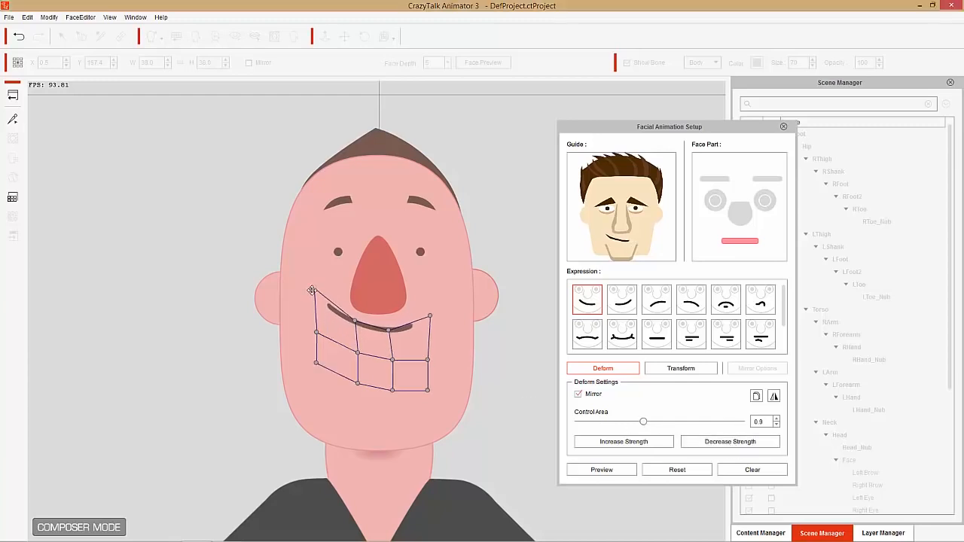
pyautogui.click(593, 396)
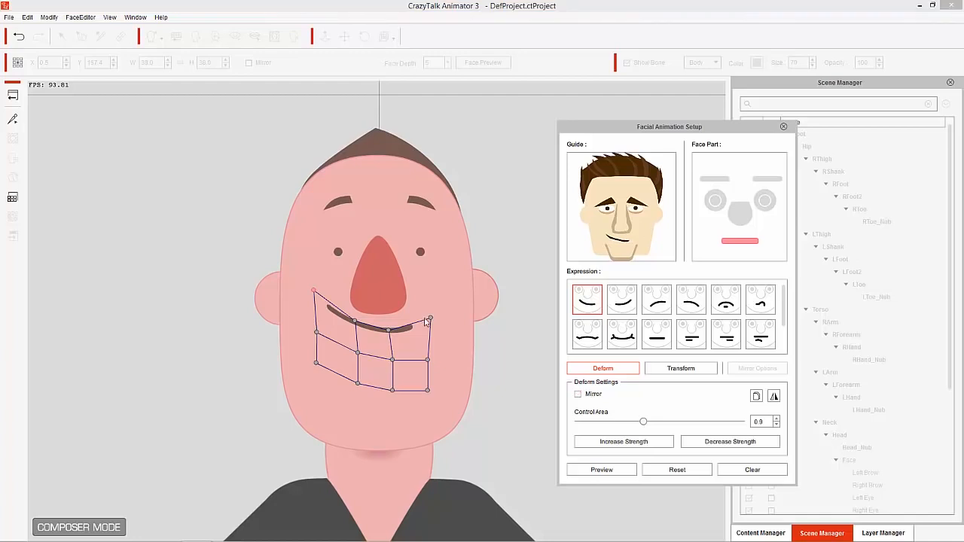
pyautogui.moveTo(431, 317); pyautogui.dragTo(427, 328)
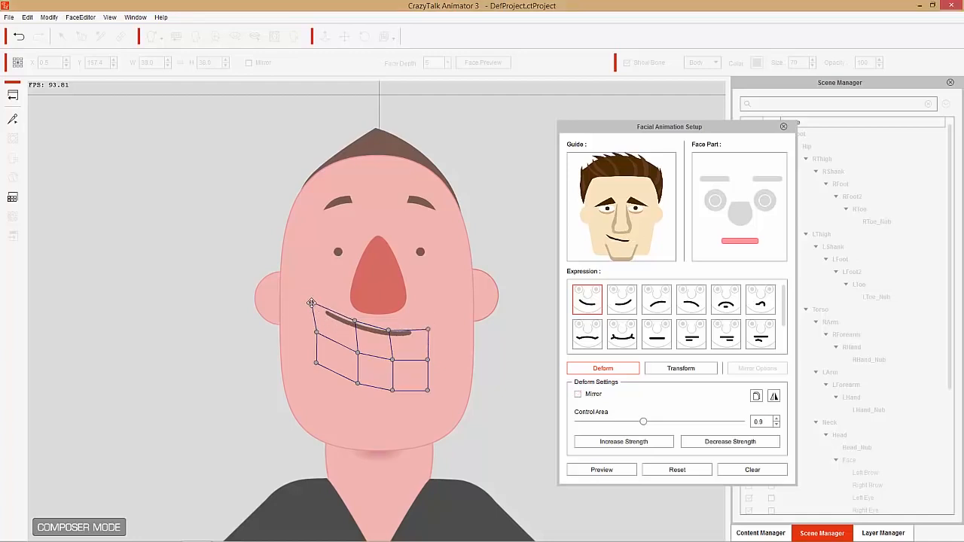
pyautogui.moveTo(311, 303); pyautogui.dragTo(308, 281)
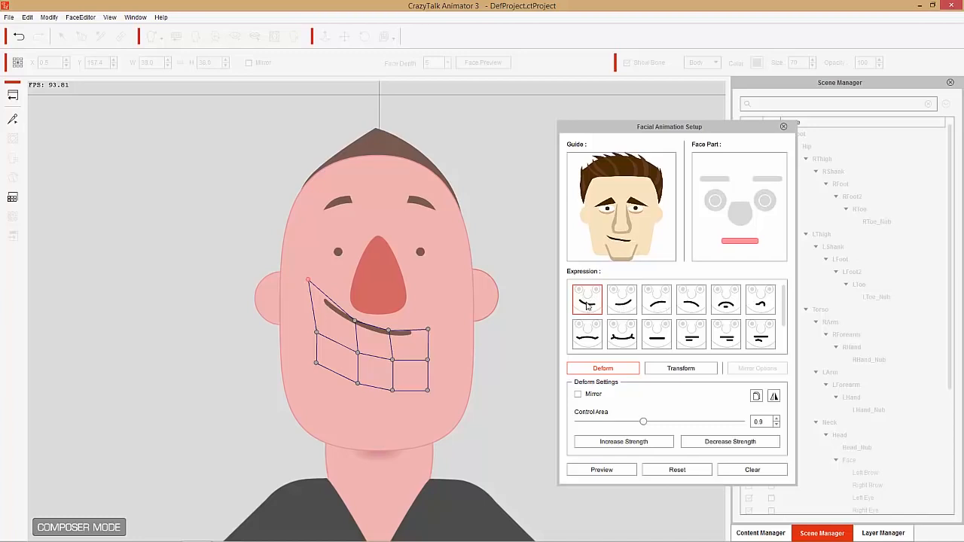
# Copy the Lips Smirk Right deformation to the Lips Smirk Left expression and flip it horizontally.
pyautogui.click(756, 397)
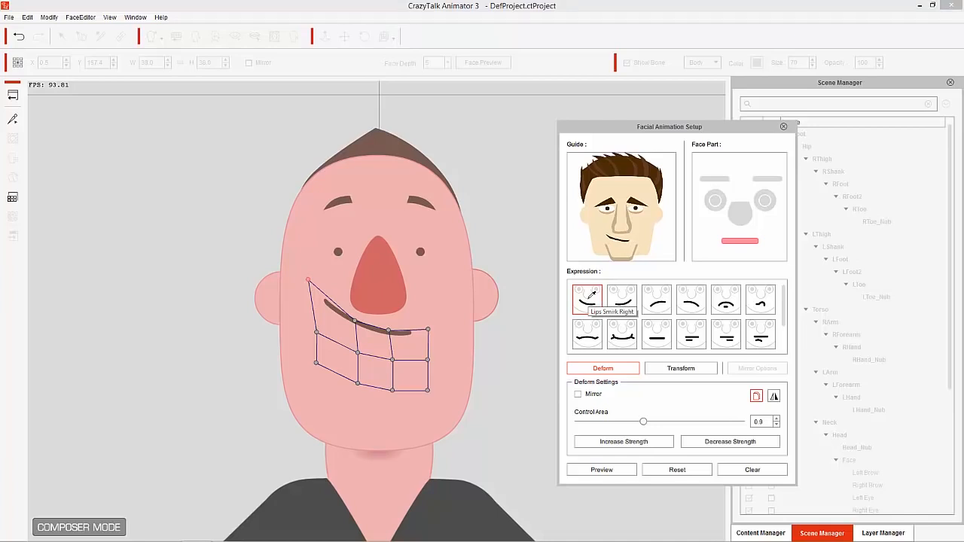
pyautogui.click(626, 308)
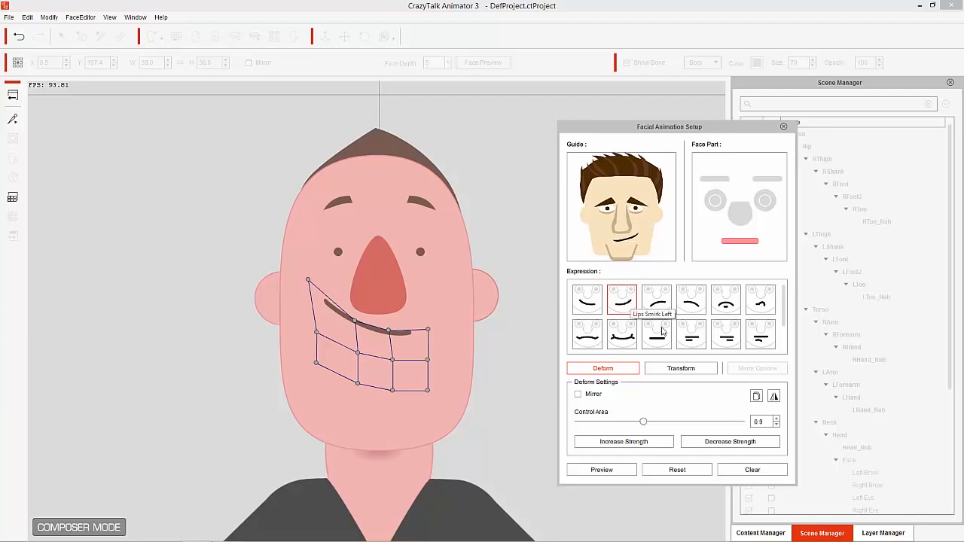
pyautogui.click(774, 396)
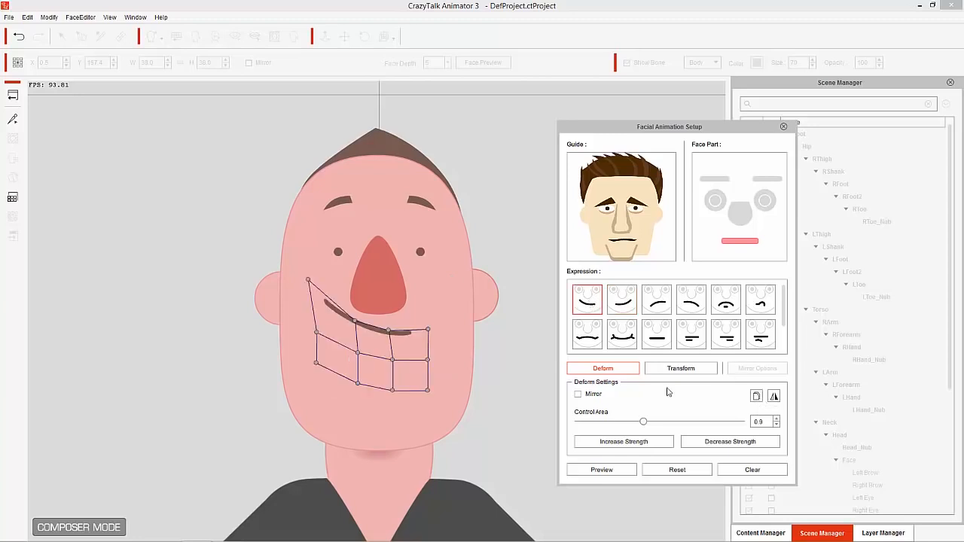
# Reset the Lips Smirk Right and Lips Smirk Left expressions to their default deformations.
pyautogui.click(677, 469)
pyautogui.click(622, 301)
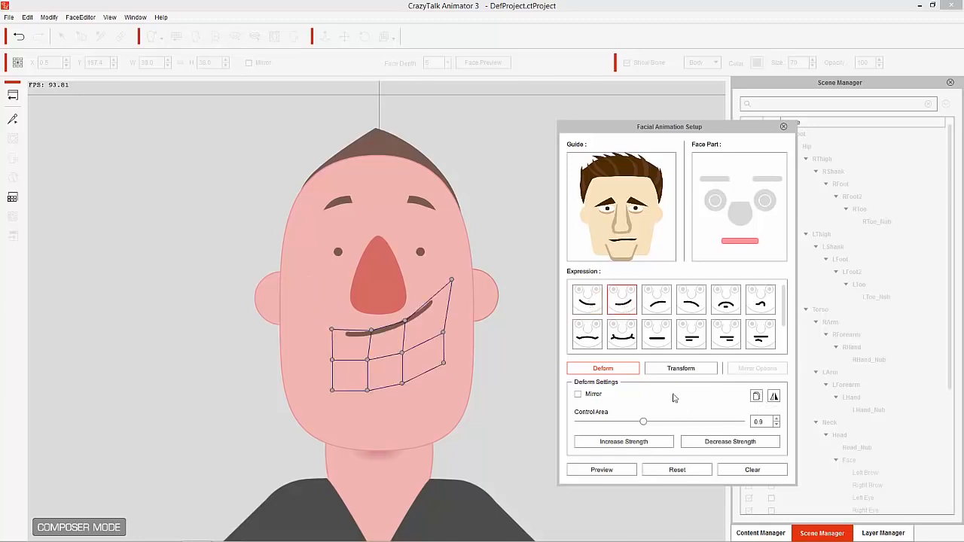
pyautogui.click(678, 470)
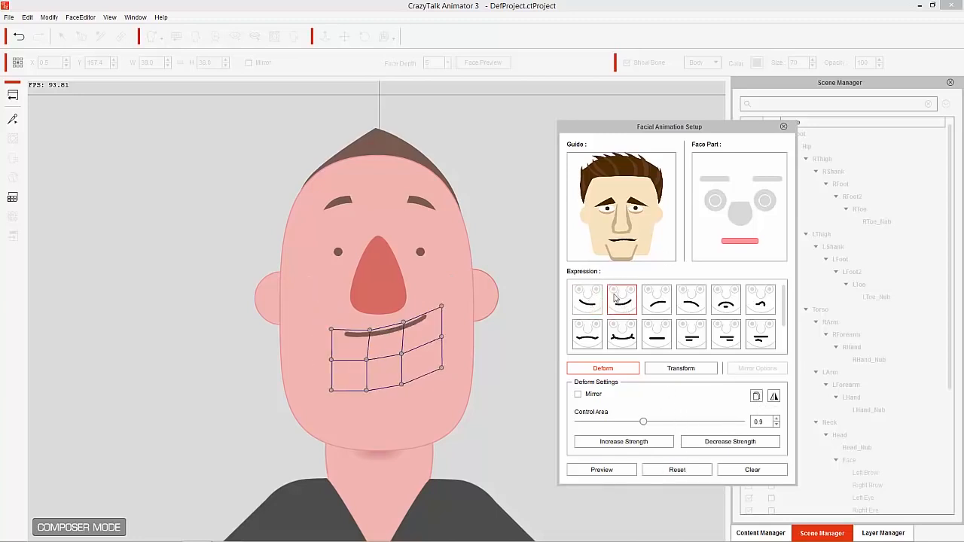
# Choose the nose as the face part and reshape one side of it by moving its deform points.
pyautogui.click(740, 215)
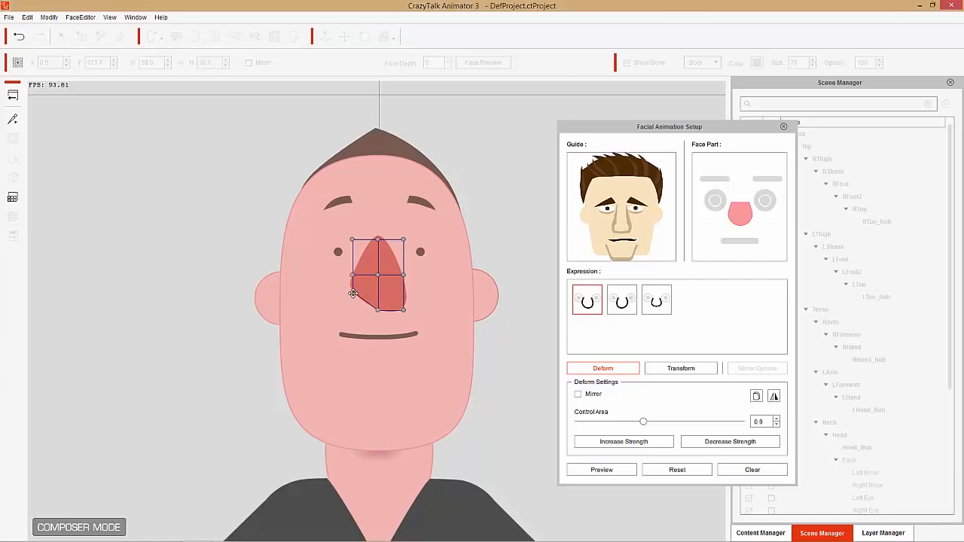
pyautogui.moveTo(357, 291); pyautogui.dragTo(351, 261)
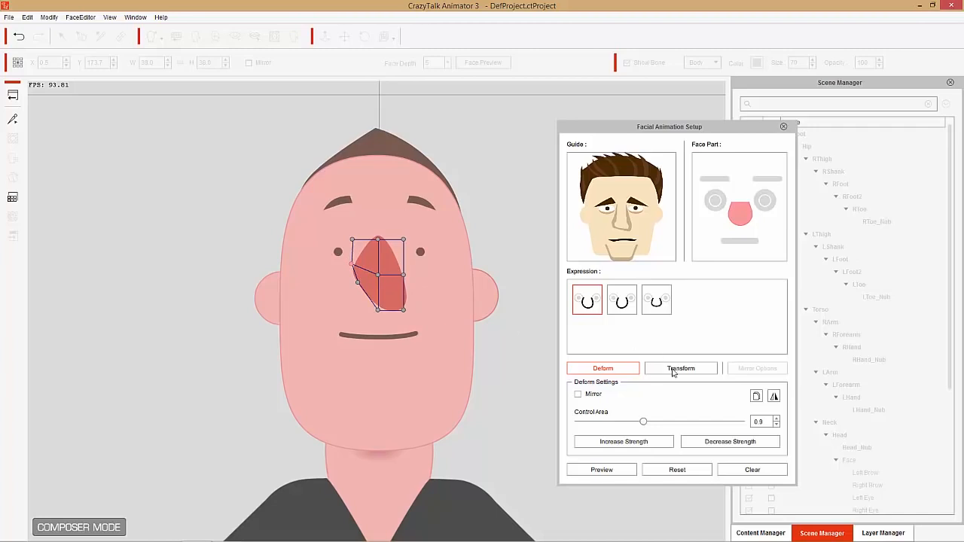
# Copy the nose deformation from the first expression to the second, flip it horizontally, and compare the two expressions.
pyautogui.click(756, 396)
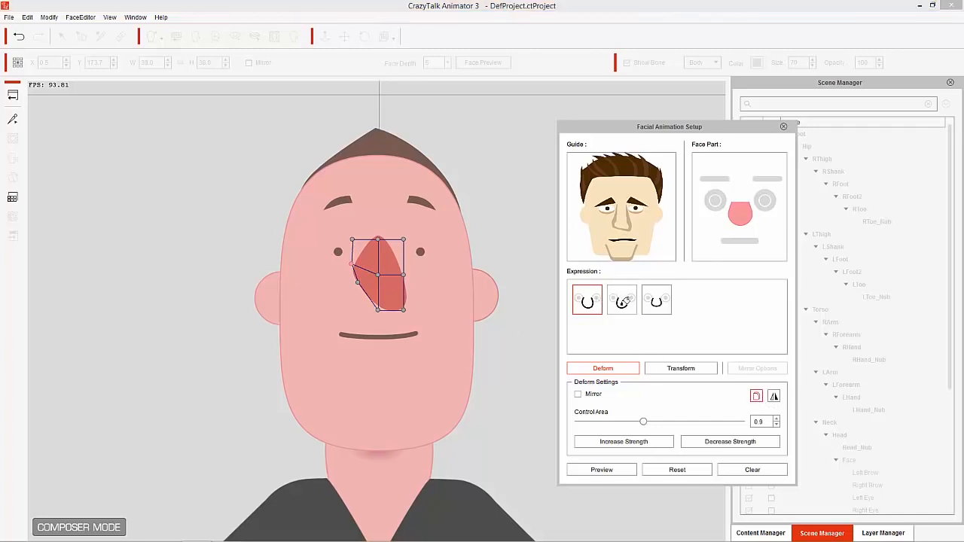
pyautogui.click(623, 301)
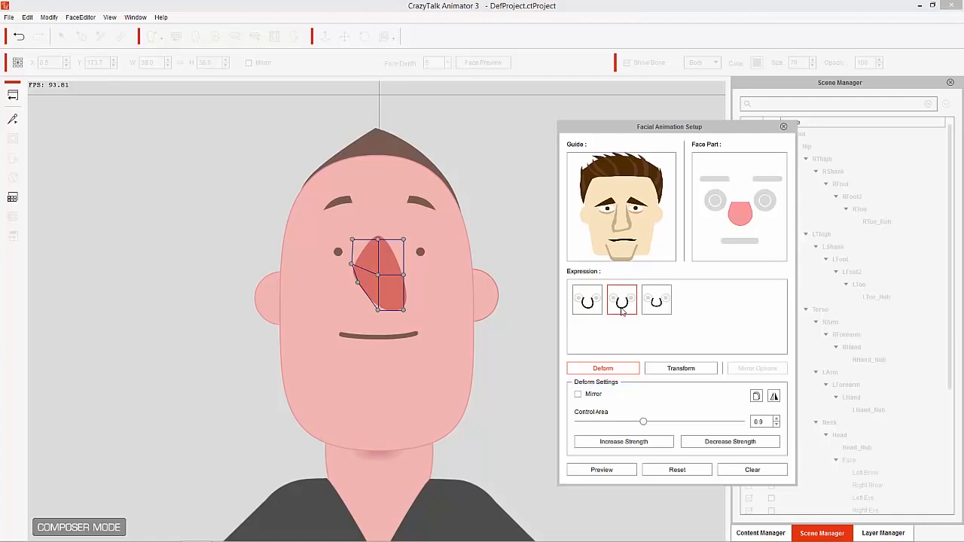
pyautogui.click(773, 396)
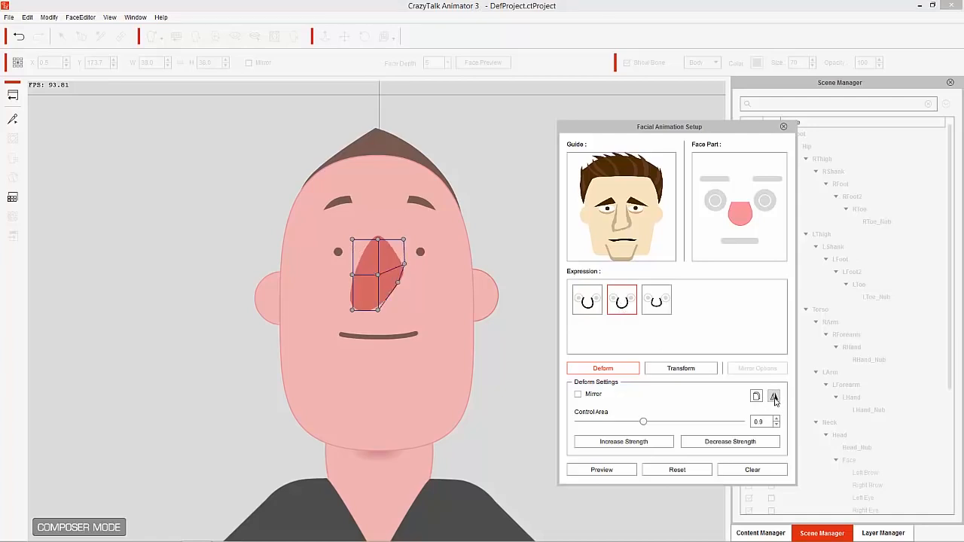
pyautogui.click(587, 303)
pyautogui.click(622, 301)
pyautogui.click(592, 304)
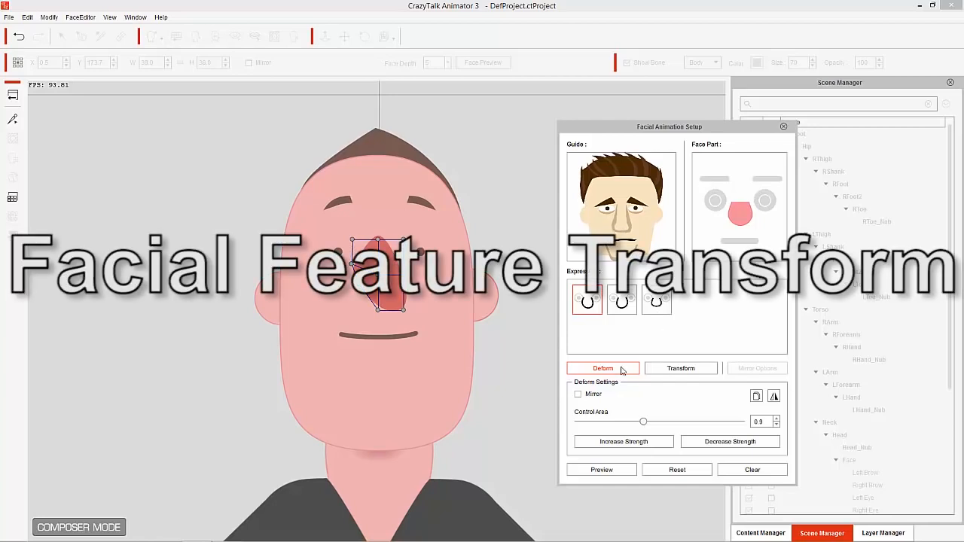
# Switch the right brow from Deform to Transform mode and examine its two rotation expressions and its inward-shift expression.
pyautogui.click(687, 370)
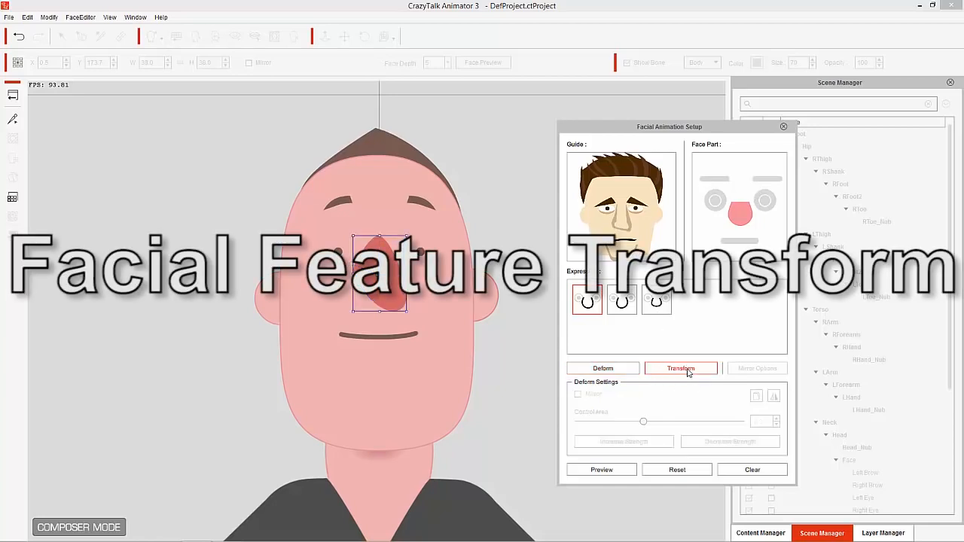
pyautogui.click(341, 205)
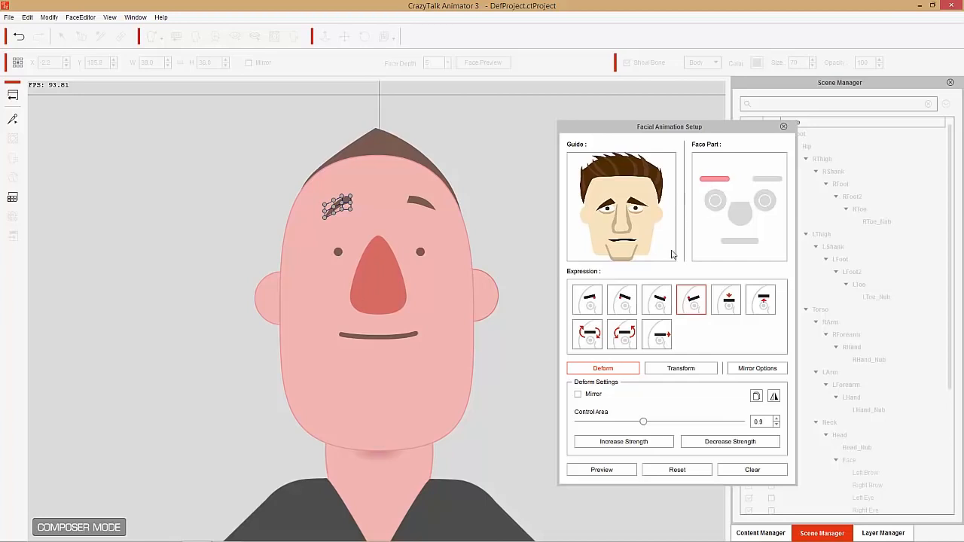
pyautogui.click(674, 371)
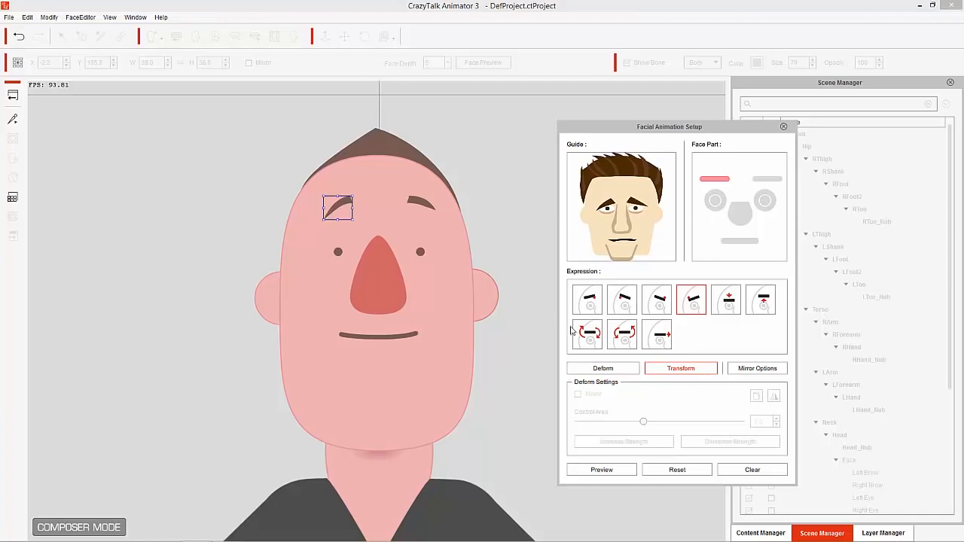
pyautogui.click(597, 342)
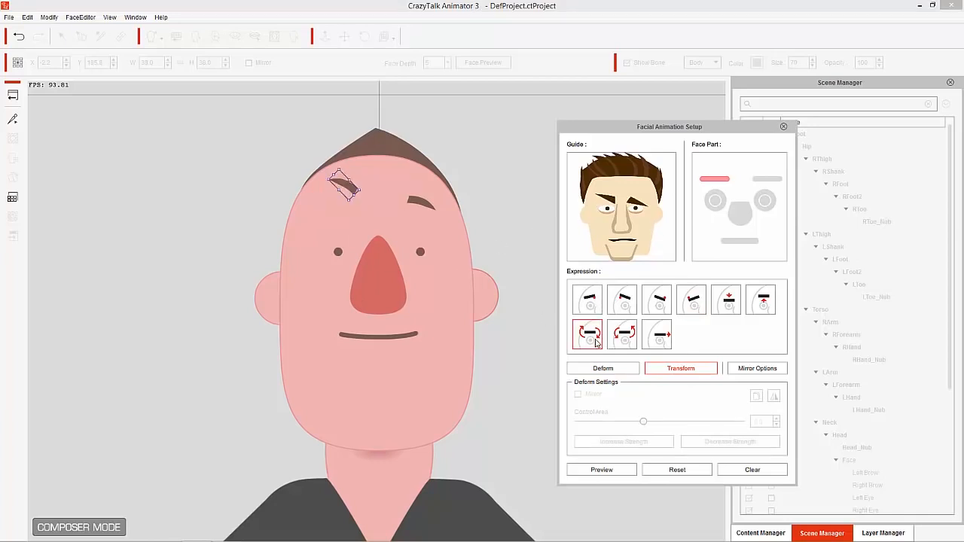
pyautogui.click(620, 341)
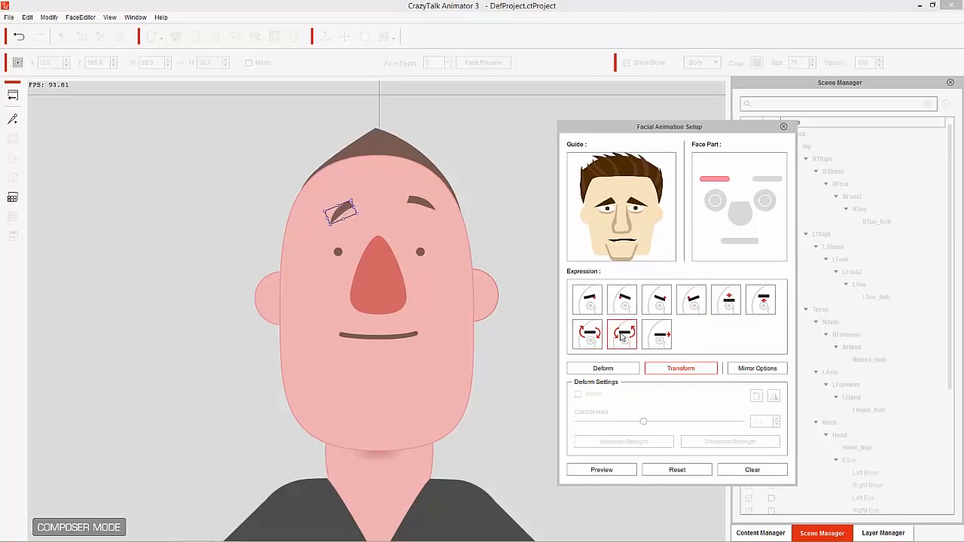
pyautogui.click(662, 340)
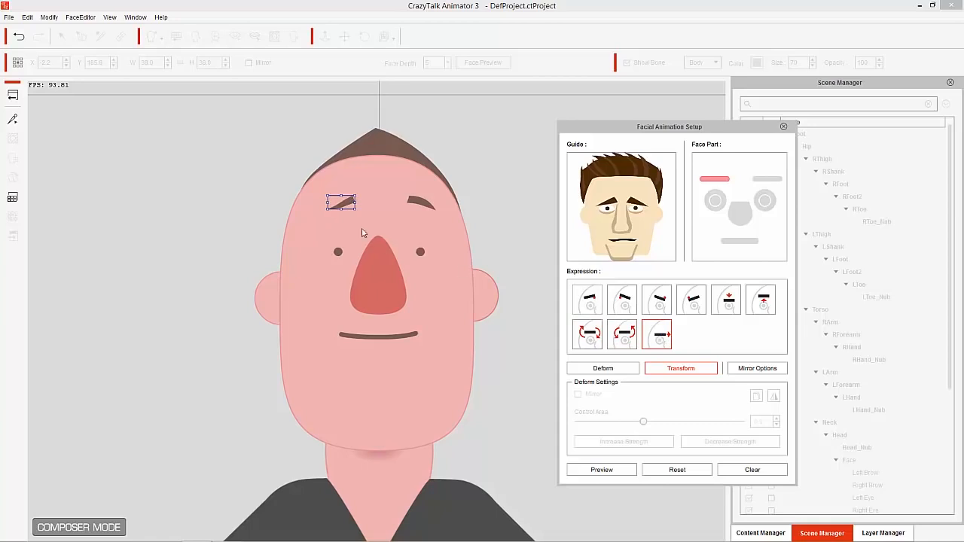
# Compare the right brow's raise and drop expressions, and move the brow further down toward the eye in Brow Drop Right.
pyautogui.click(764, 305)
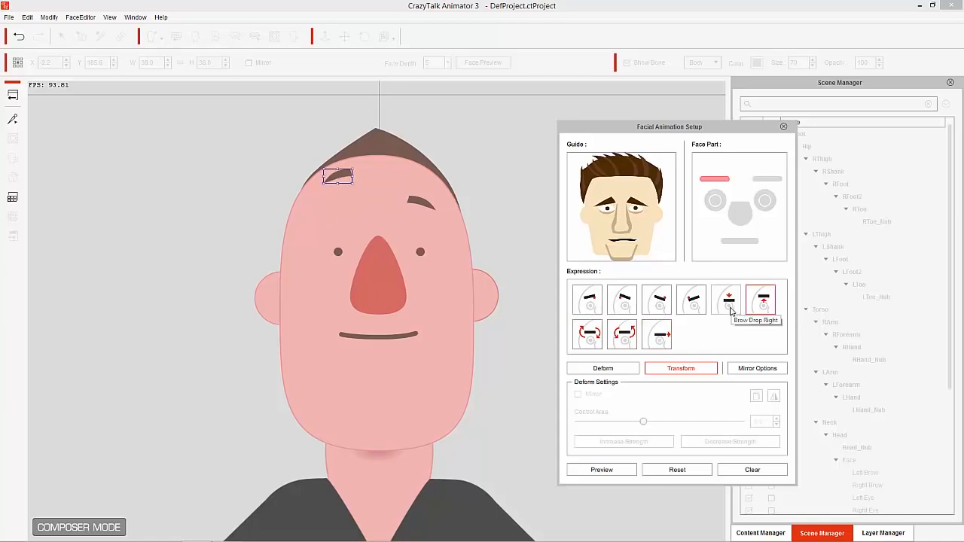
pyautogui.click(727, 301)
pyautogui.click(747, 309)
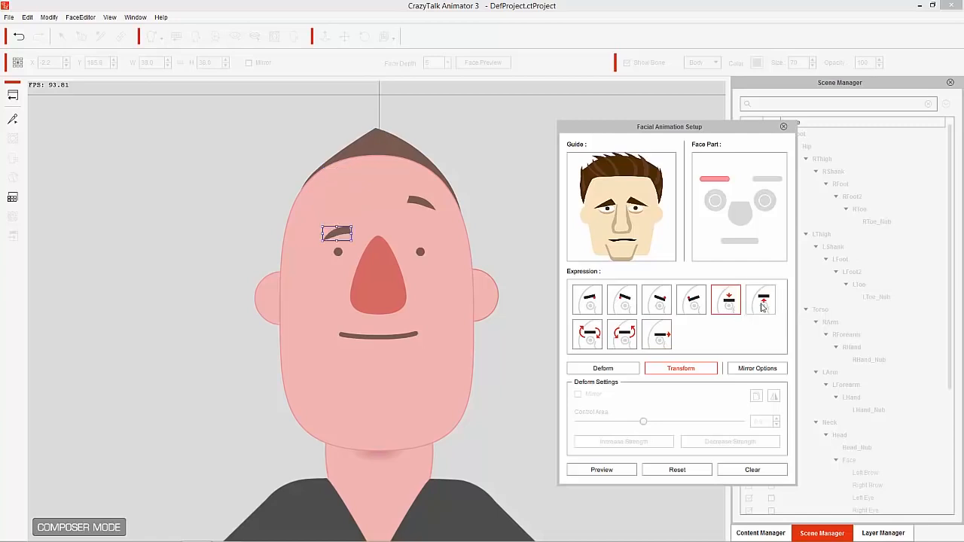
pyautogui.click(738, 305)
pyautogui.click(747, 309)
pyautogui.click(737, 307)
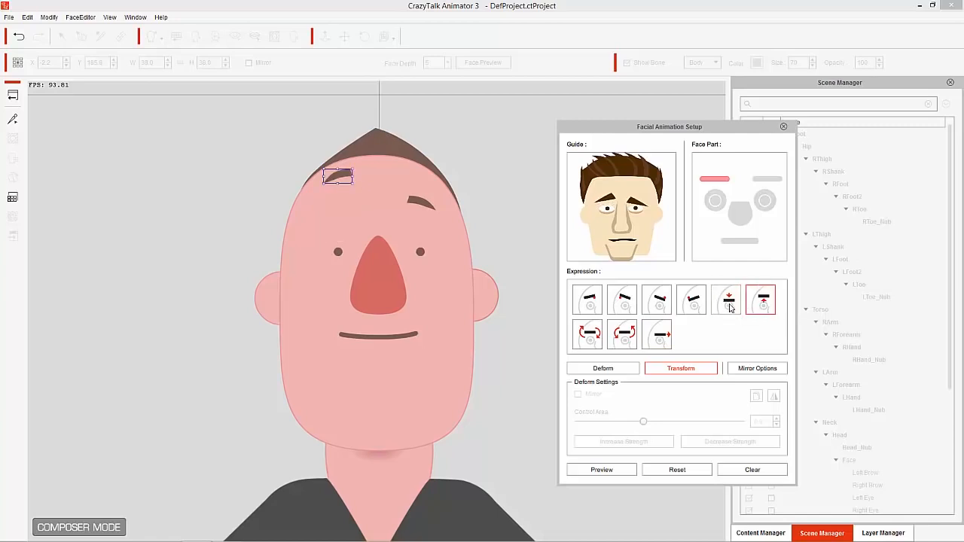
pyautogui.click(757, 307)
pyautogui.click(732, 307)
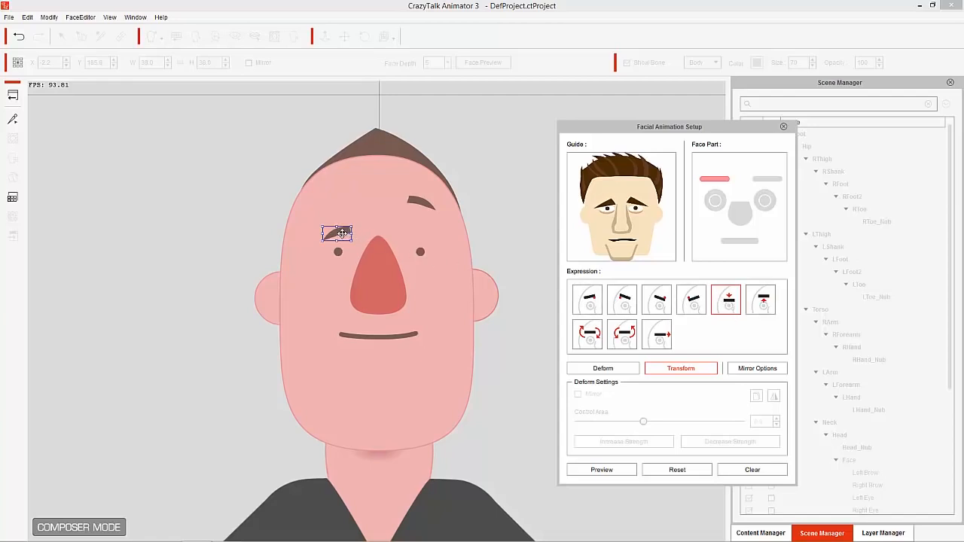
pyautogui.moveTo(343, 232); pyautogui.dragTo(341, 243)
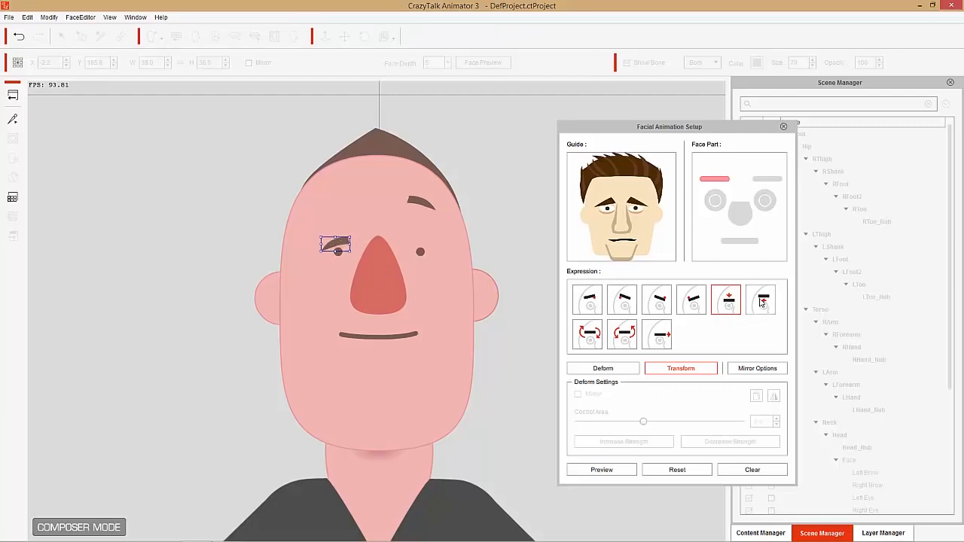
# Mirror the Brow Drop Right expression onto the left brow with Mirror by Current Expression, checking the left brow before and after.
pyautogui.click(764, 182)
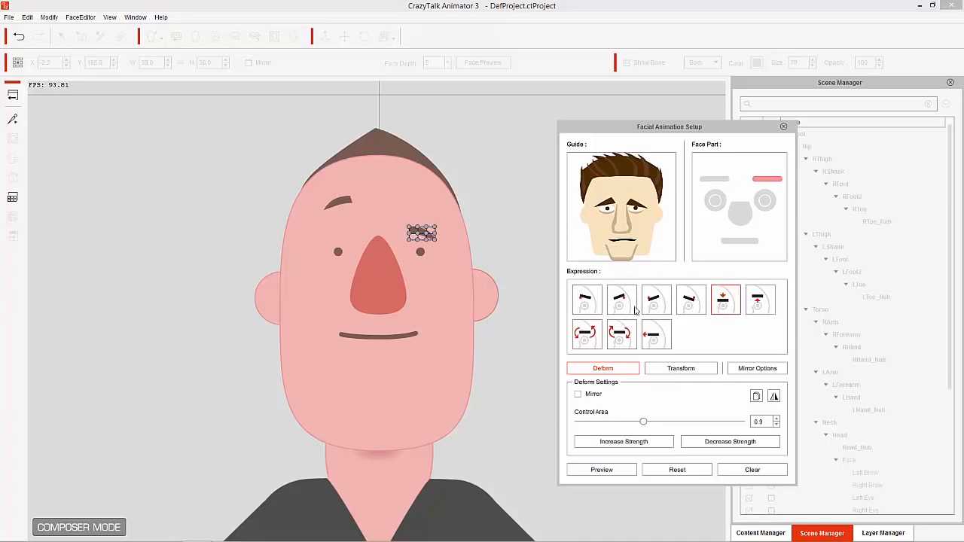
pyautogui.click(688, 369)
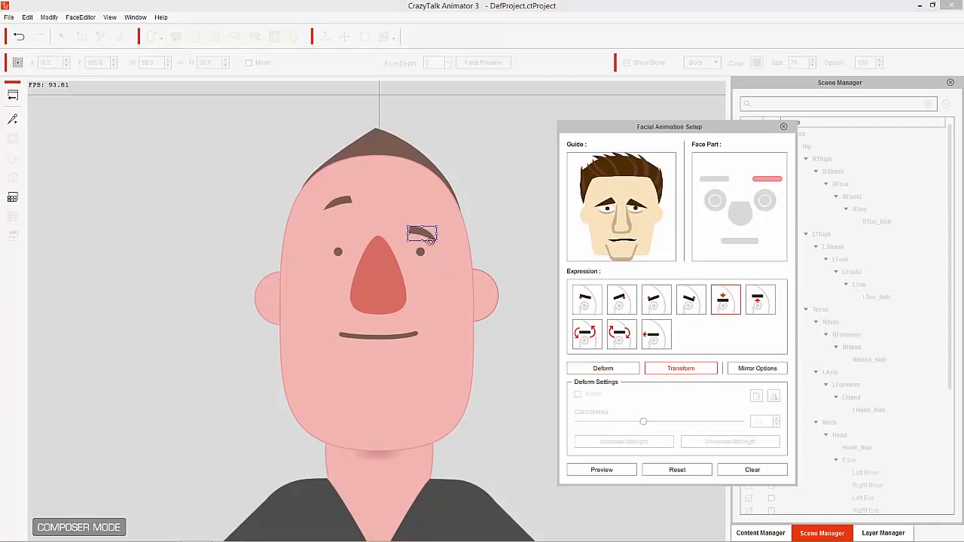
pyautogui.click(714, 180)
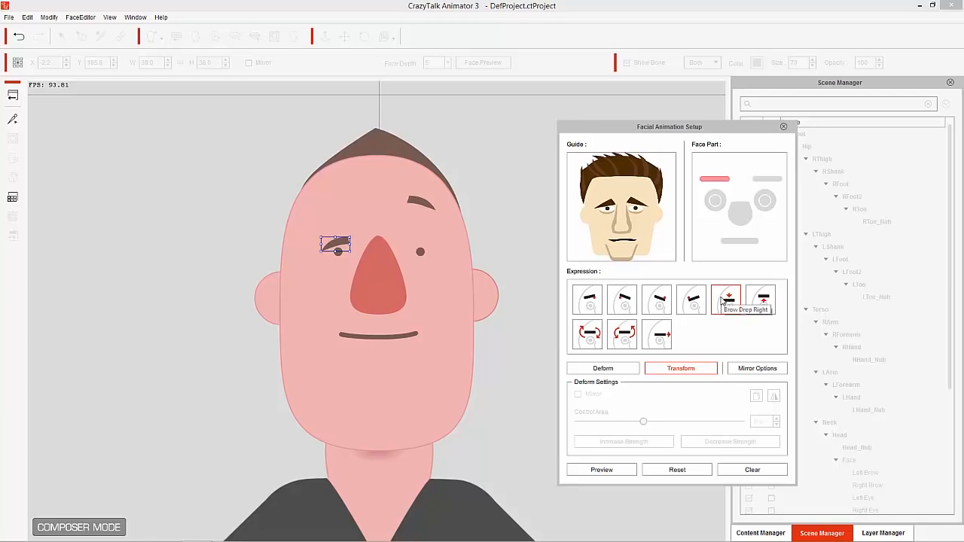
pyautogui.click(757, 368)
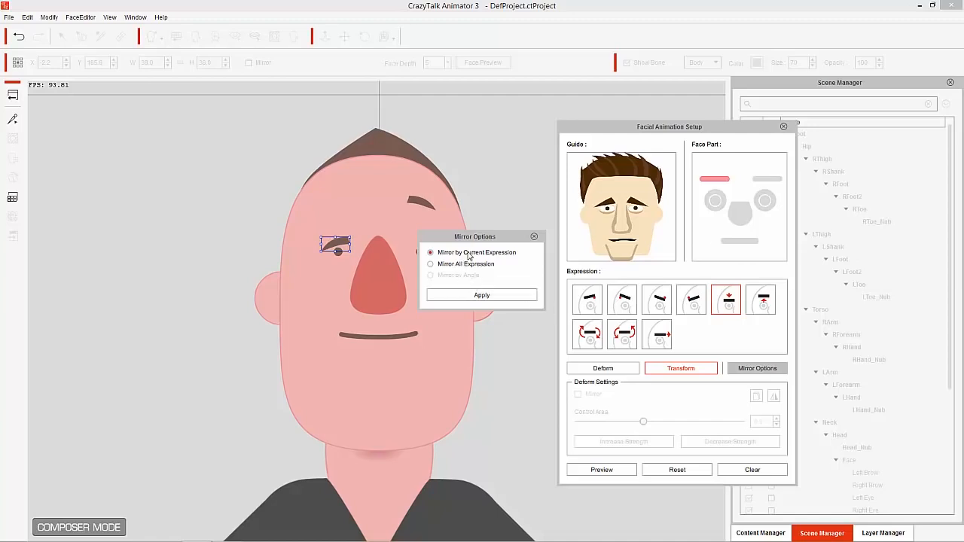
pyautogui.click(481, 295)
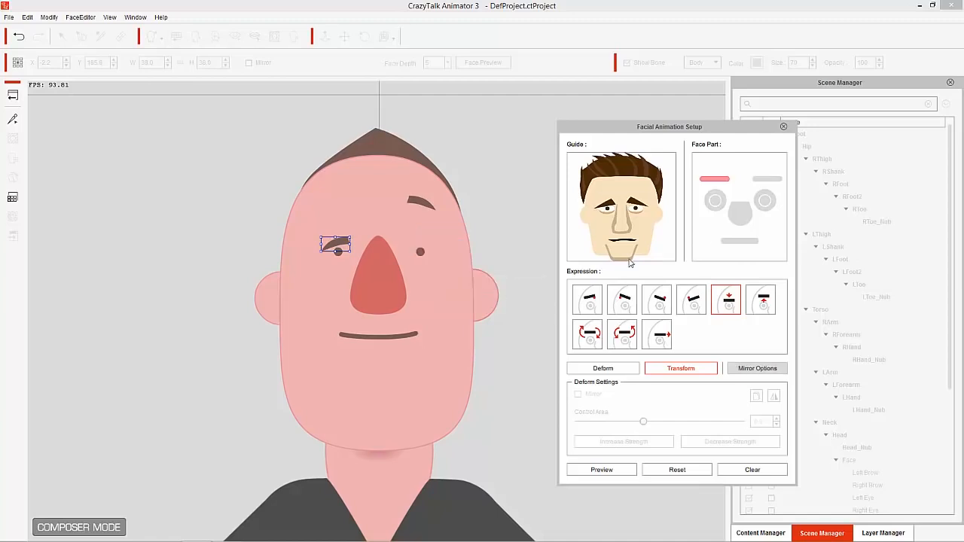
pyautogui.click(764, 180)
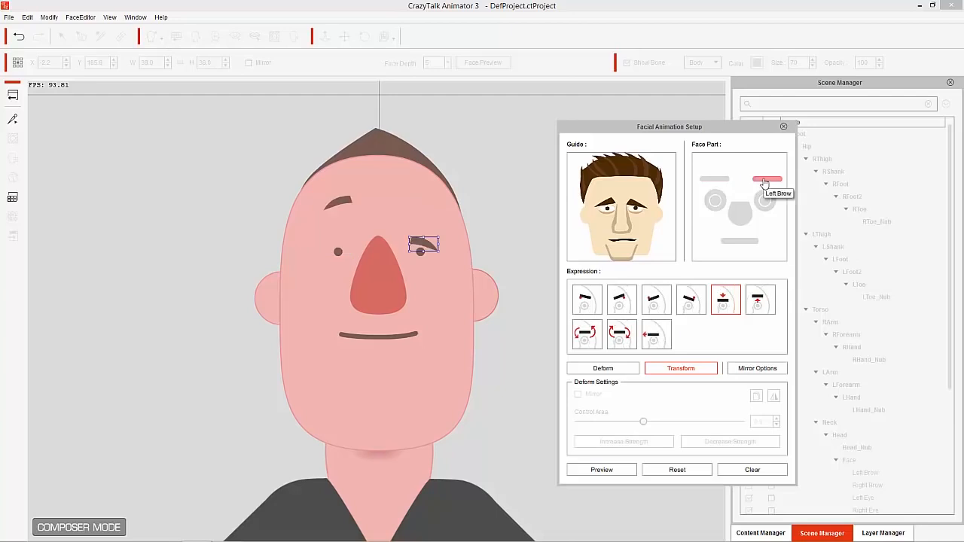
pyautogui.click(717, 180)
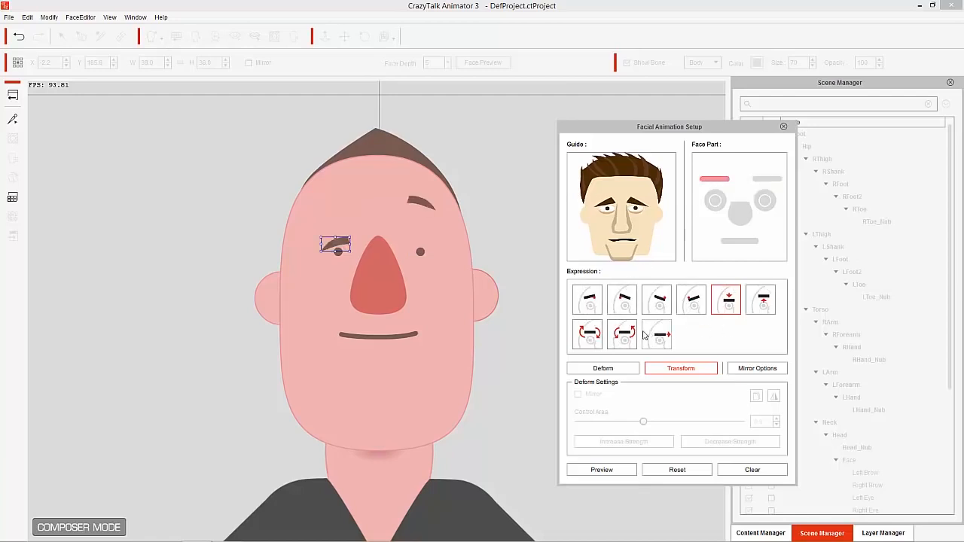
pyautogui.click(622, 301)
pyautogui.click(591, 305)
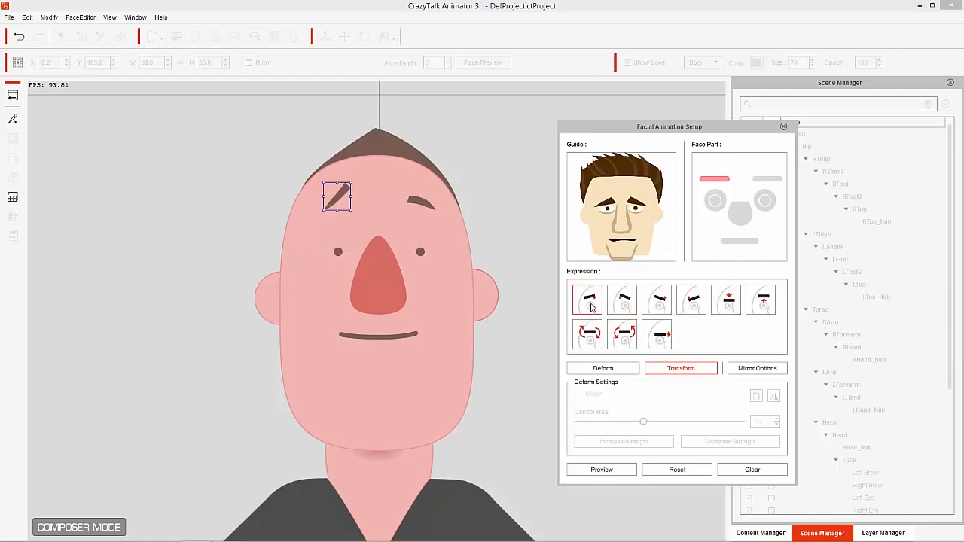
# Move the right pupil further outward in its outward-looking expression and higher in its upward-looking expression.
pyautogui.click(713, 200)
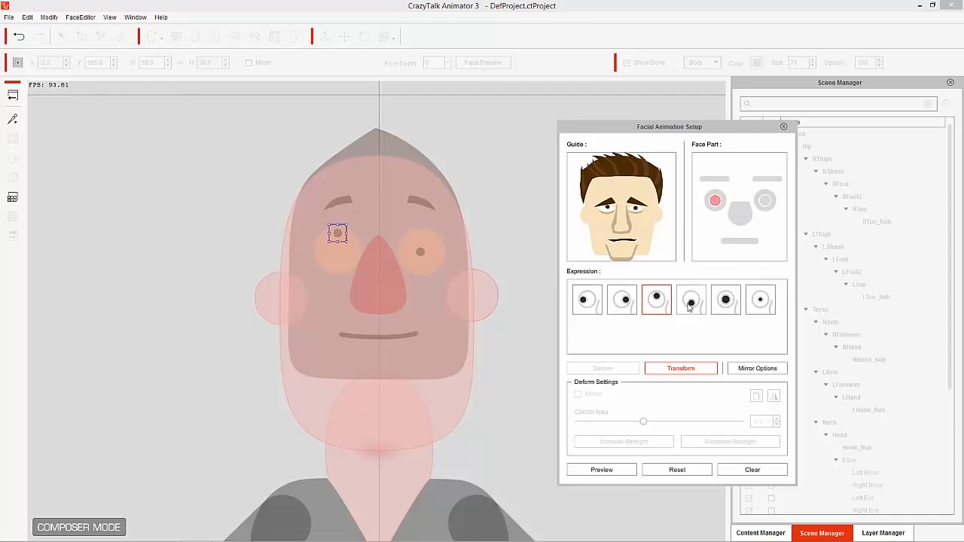
pyautogui.click(598, 306)
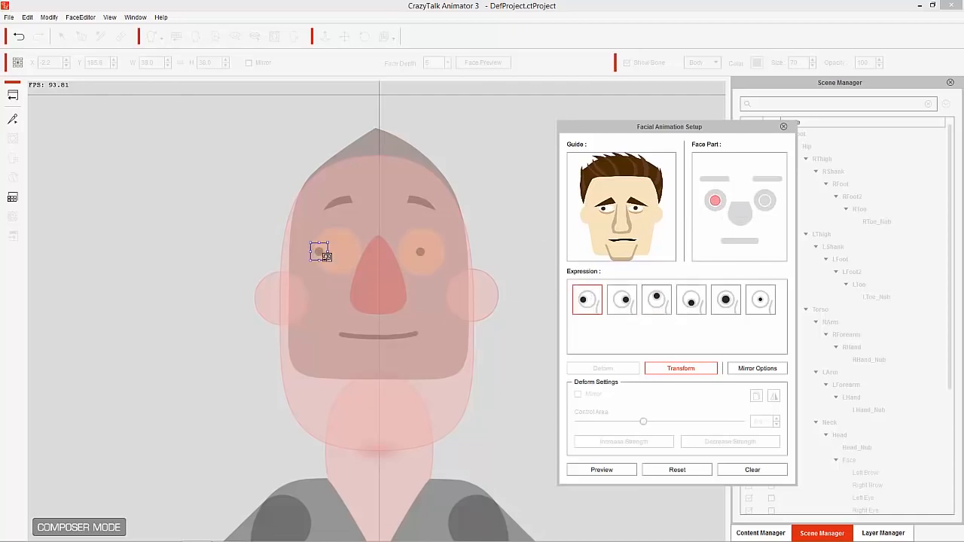
pyautogui.moveTo(320, 252); pyautogui.dragTo(297, 251)
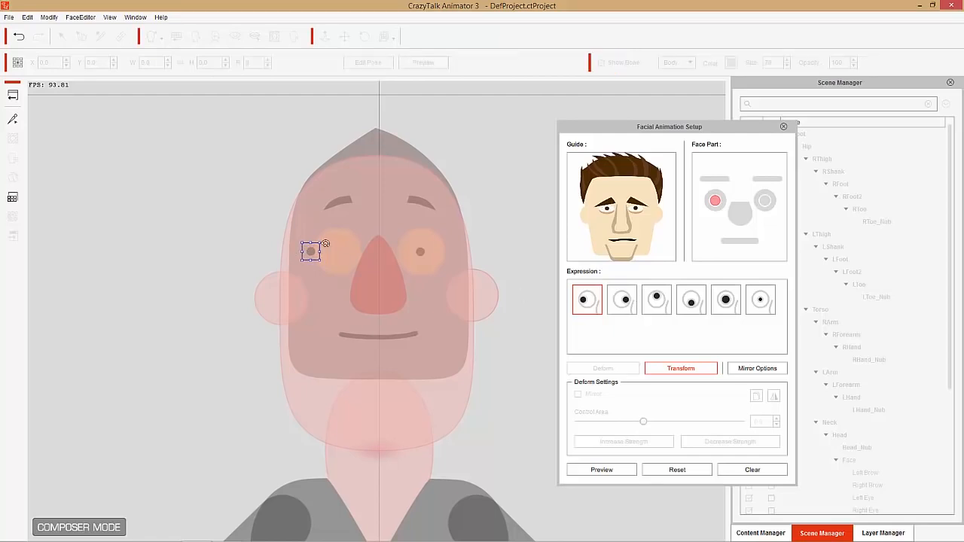
pyautogui.click(652, 302)
pyautogui.moveTo(339, 235); pyautogui.dragTo(338, 216)
# Enlarge the right pupil in its dilated-pupil expression and review it against the outward- and upward-looking expressions.
pyautogui.click(726, 301)
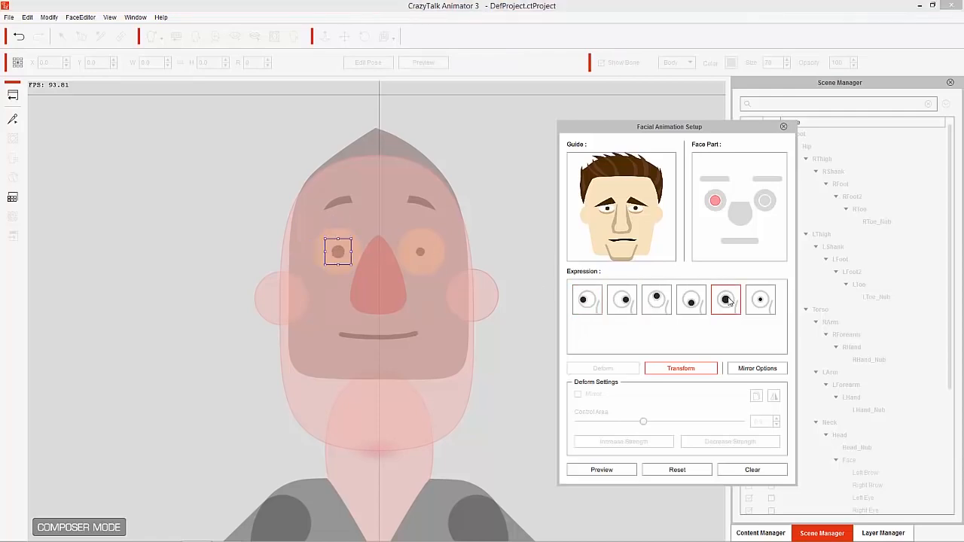
pyautogui.moveTo(349, 236); pyautogui.dragTo(362, 227)
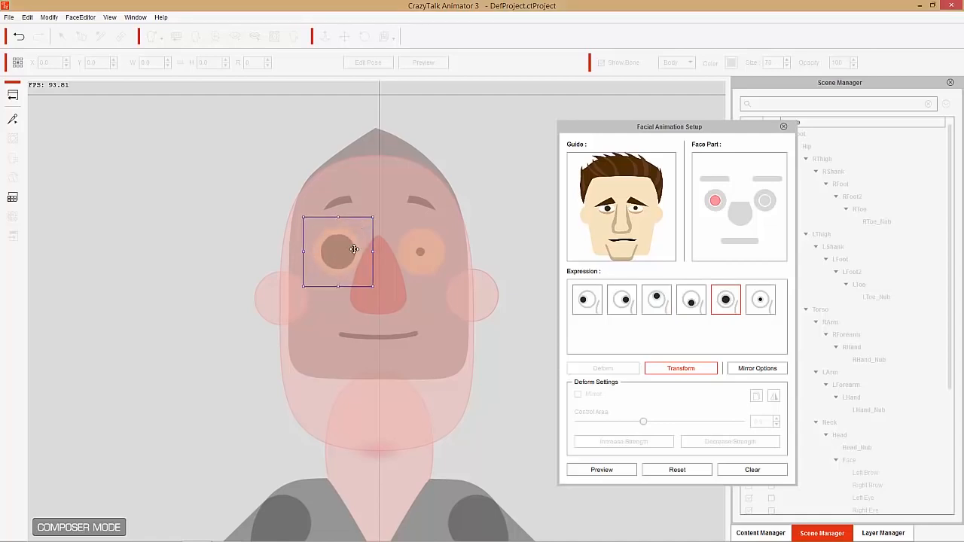
pyautogui.click(592, 305)
pyautogui.click(663, 306)
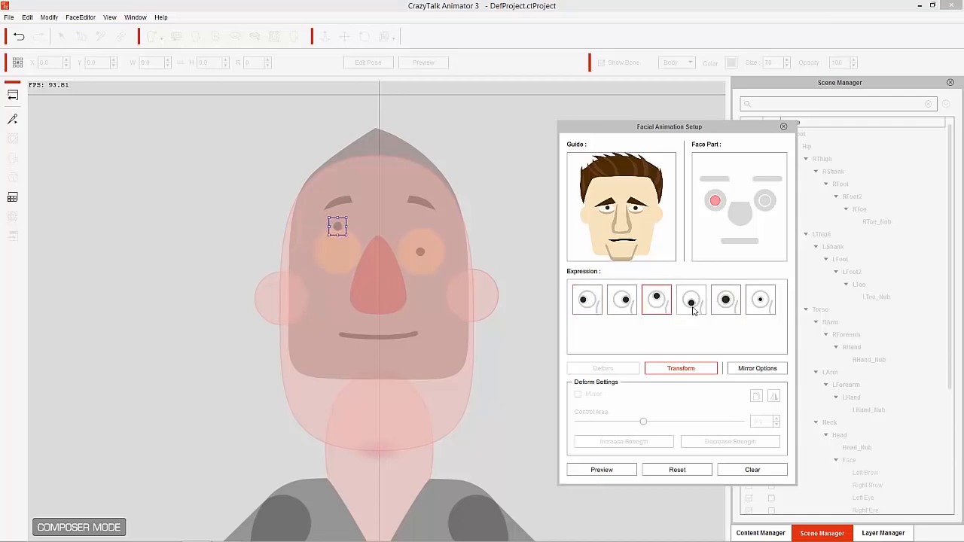
pyautogui.click(720, 308)
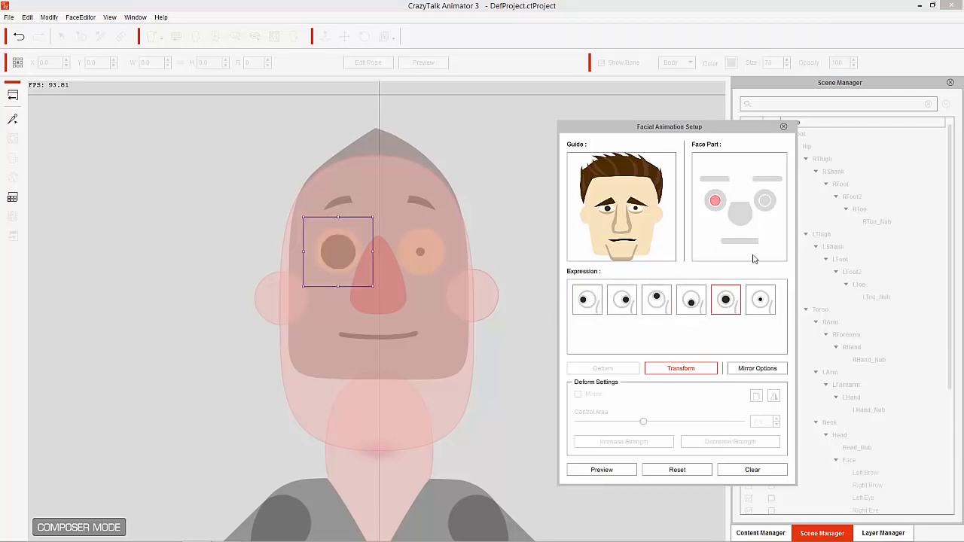
# Mirror the right pupil's expressions onto the left pupil with Mirror All Expression, and check the left pupil's expressions.
pyautogui.click(762, 368)
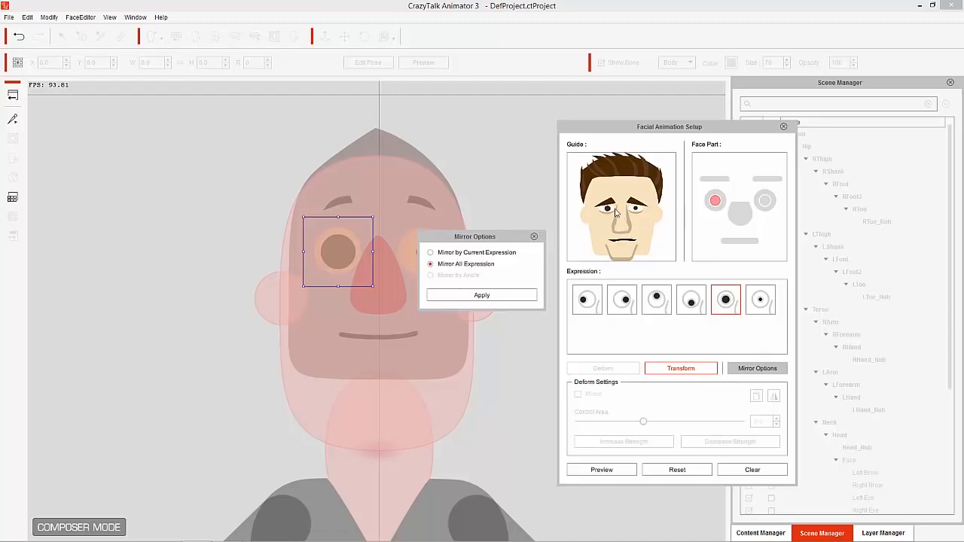
pyautogui.click(482, 295)
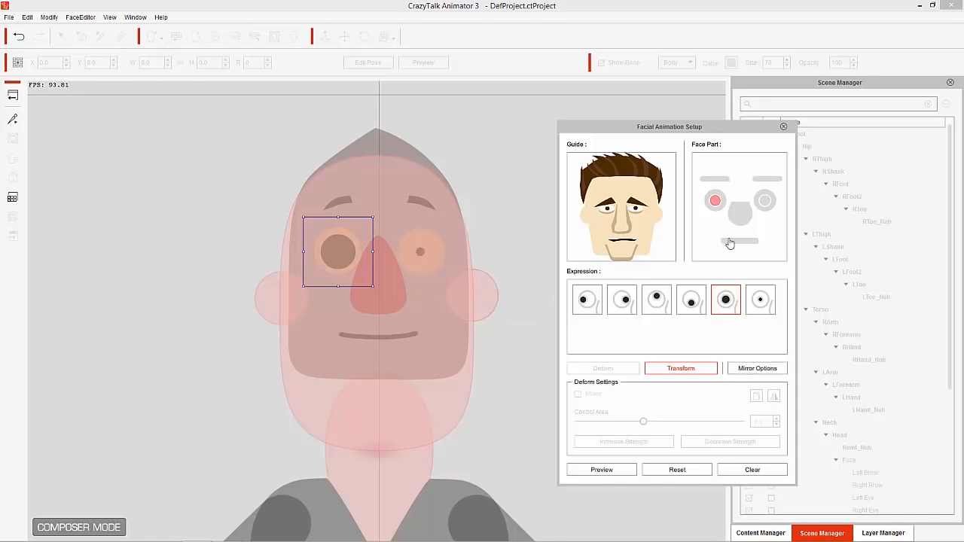
pyautogui.click(765, 202)
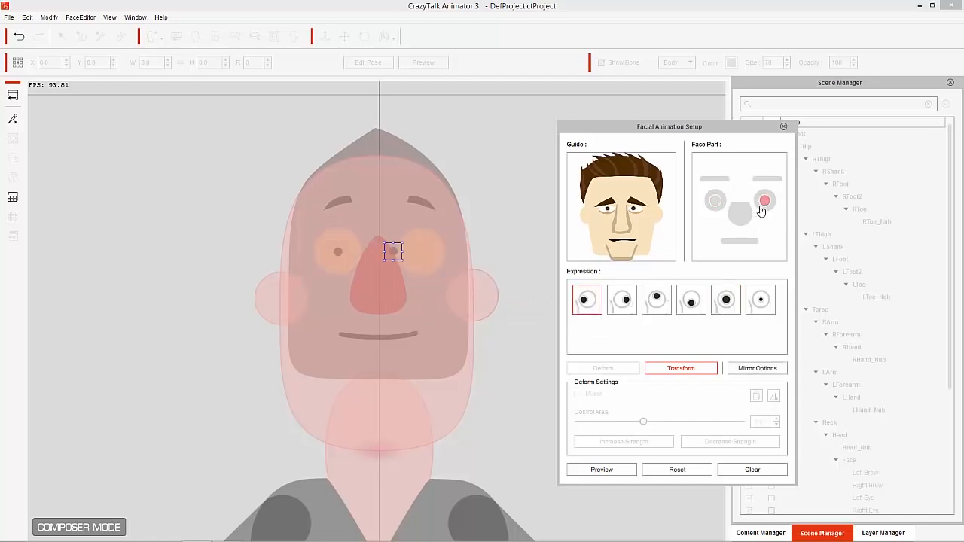
pyautogui.click(656, 301)
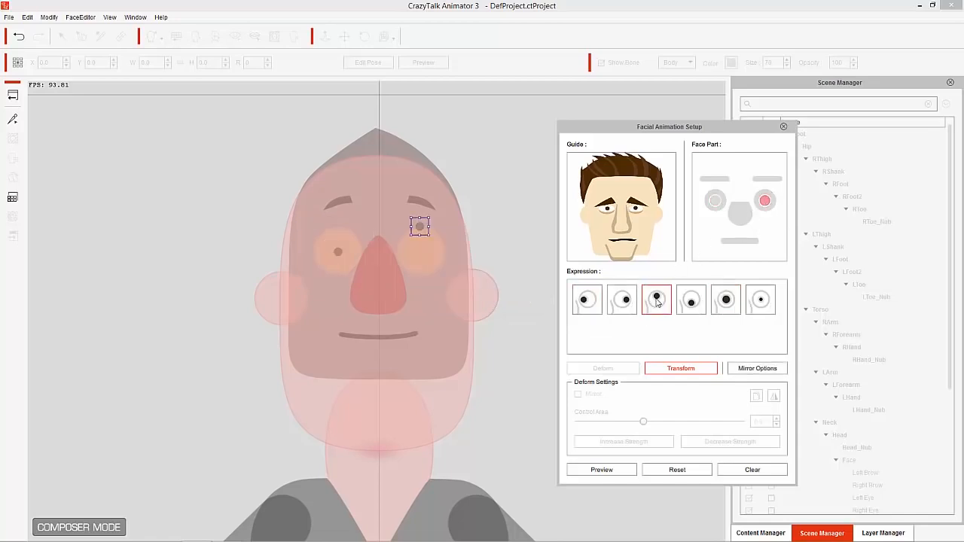
pyautogui.click(725, 303)
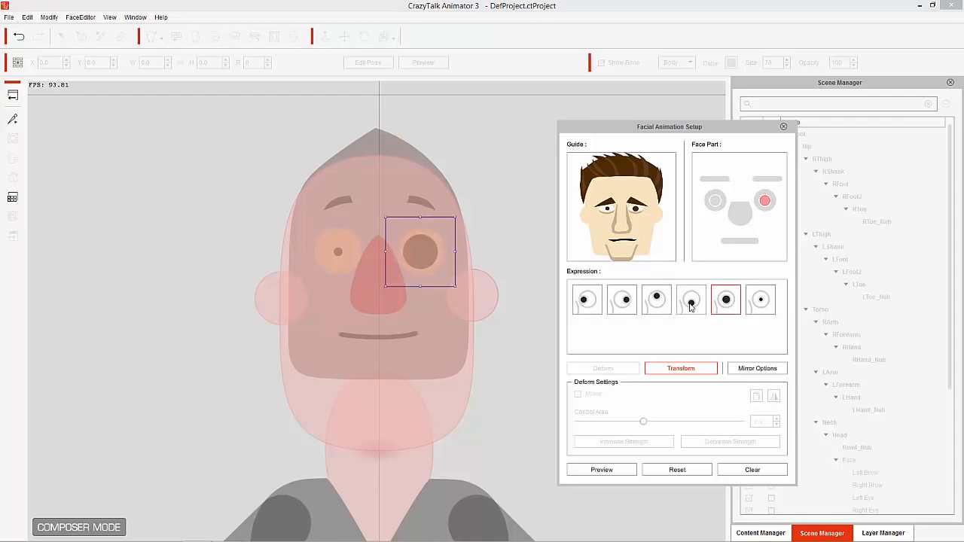
# Reset the left pupil's dilated, upward-looking and inward-looking expressions.
pyautogui.click(680, 467)
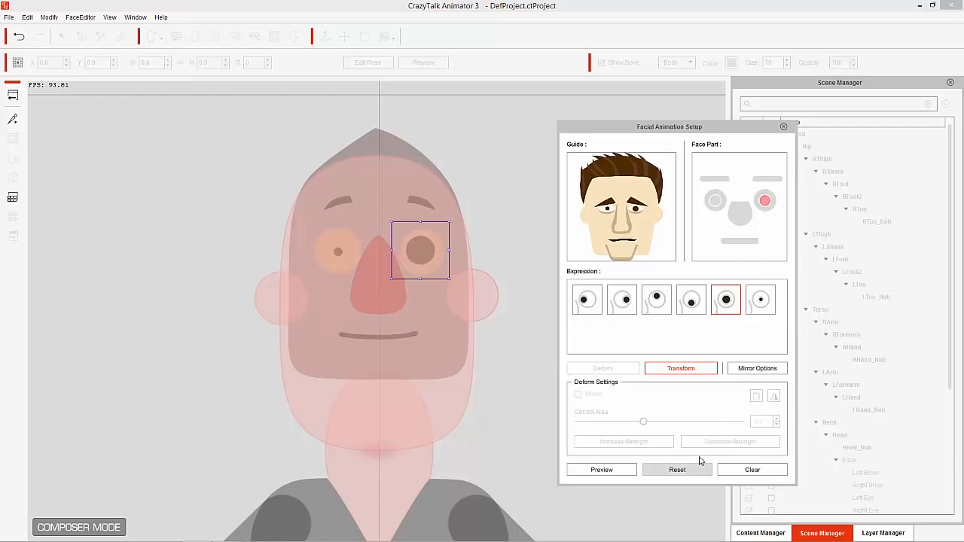
pyautogui.click(656, 299)
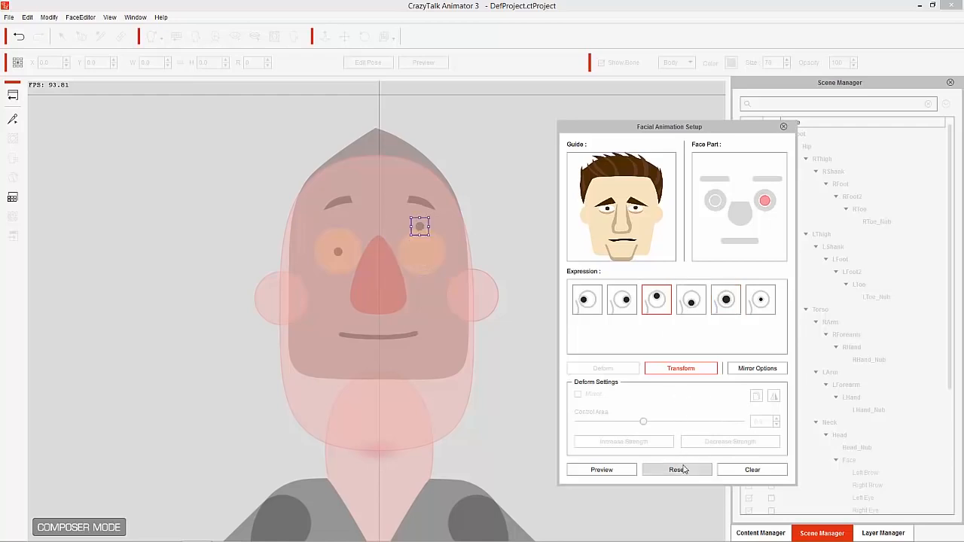
pyautogui.click(674, 468)
pyautogui.click(587, 300)
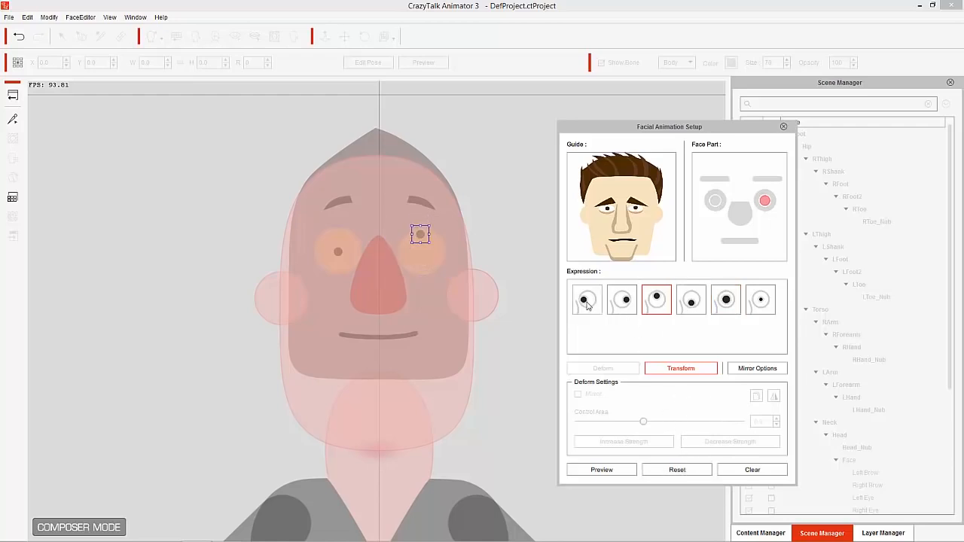
pyautogui.click(677, 470)
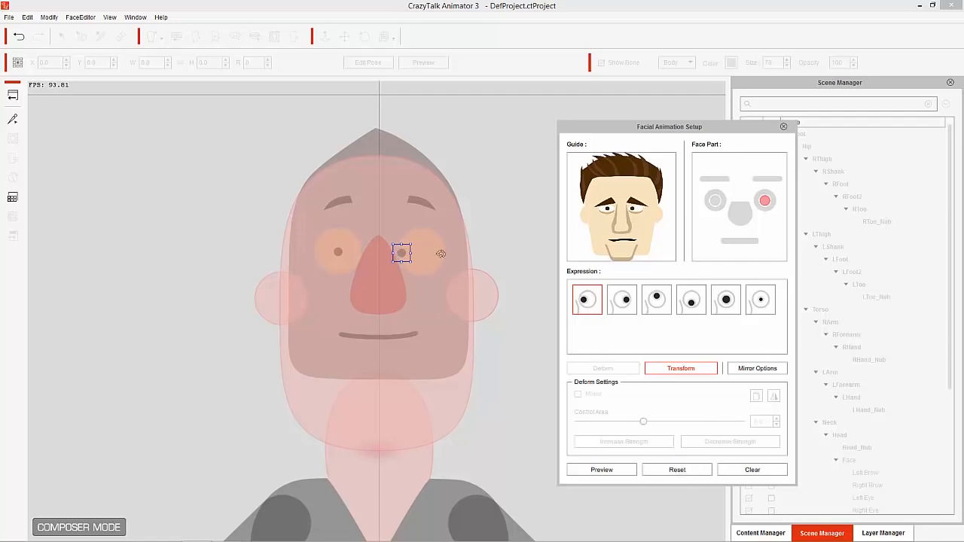
# Mirror the left pupil's expressions onto the right pupil with Mirror All Expression, and check the right pupil's outward-looking, upward-looking and dilated expressions.
pyautogui.click(756, 368)
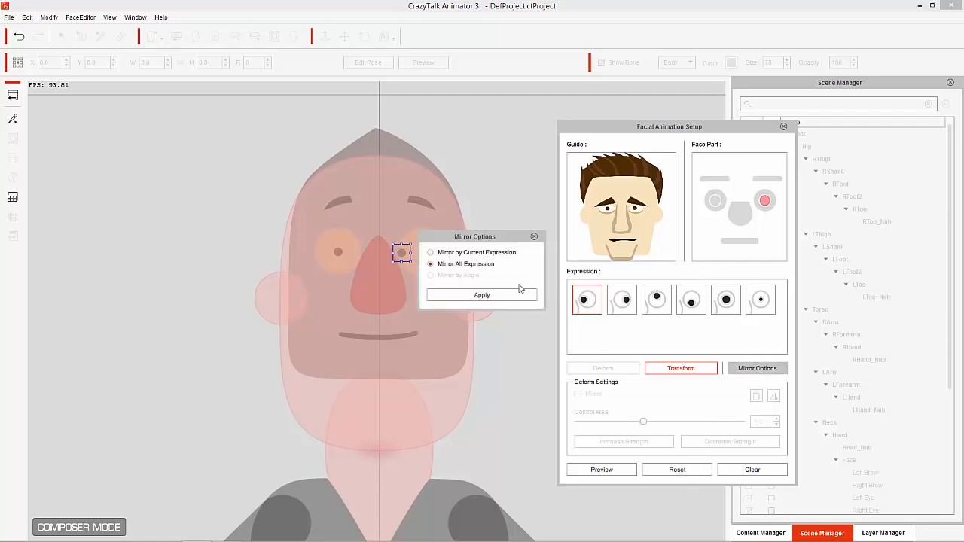
pyautogui.click(507, 296)
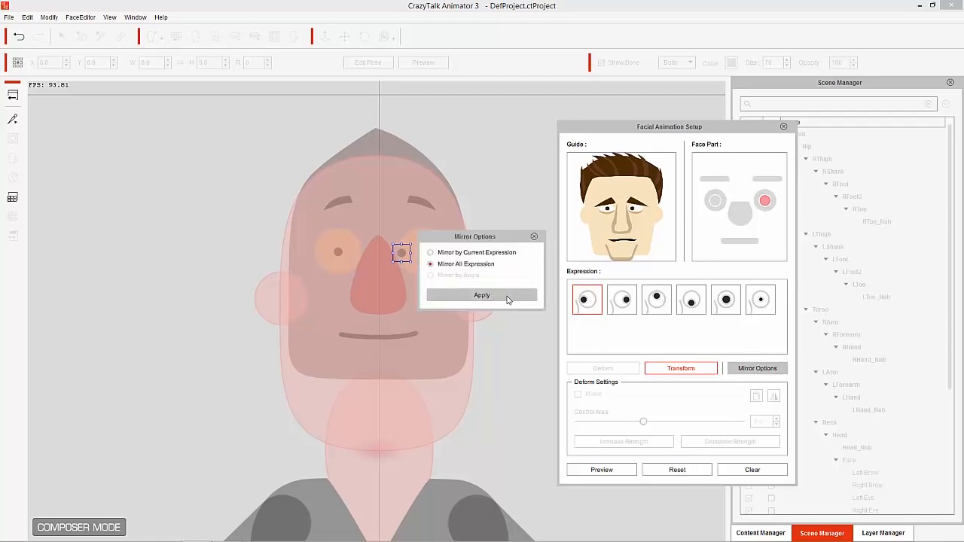
pyautogui.click(714, 204)
pyautogui.click(589, 300)
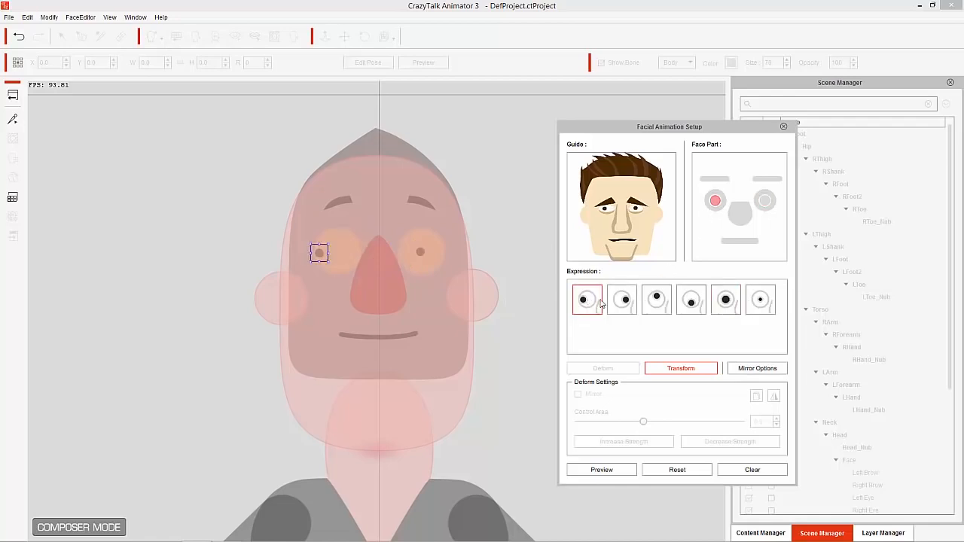
pyautogui.click(656, 301)
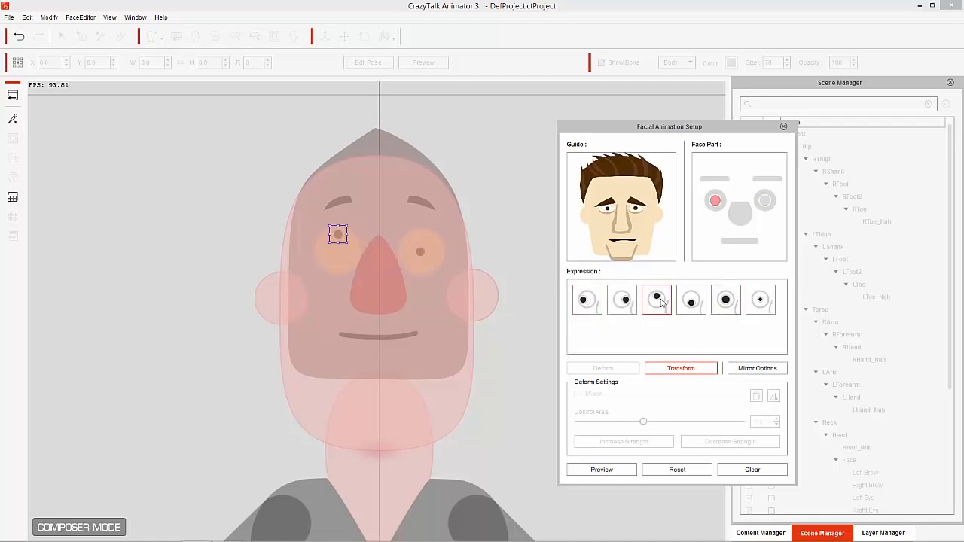
pyautogui.click(730, 306)
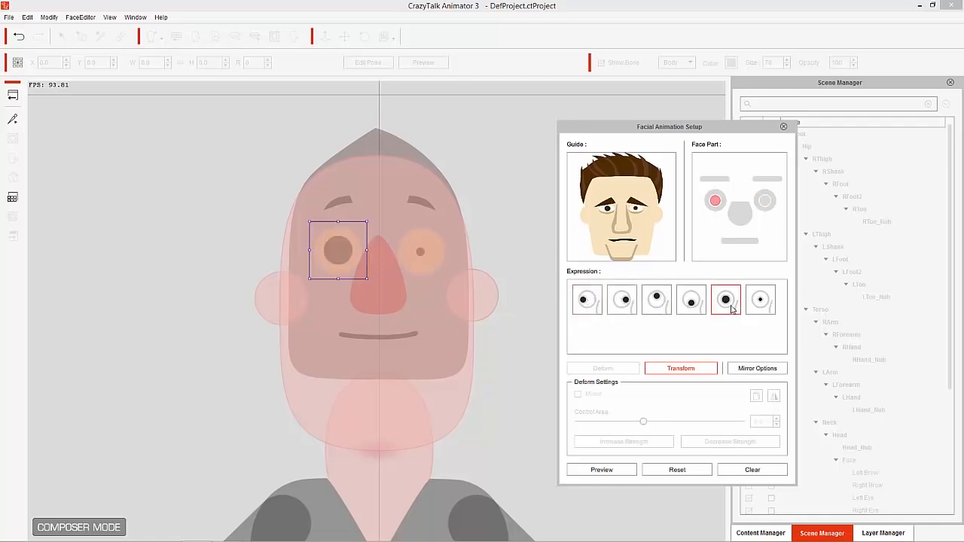
pyautogui.click(590, 302)
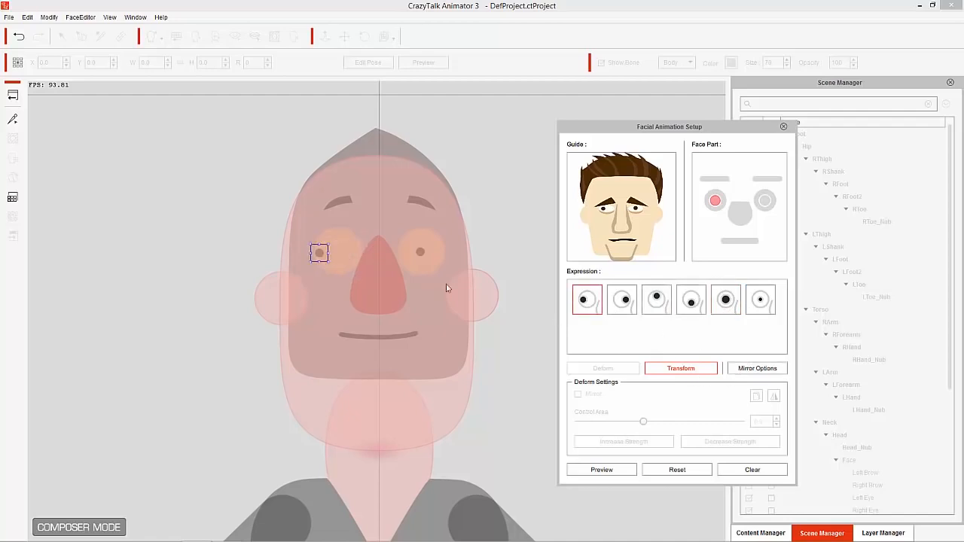
# Move the right brow higher and slightly outward in its raised expression using Transform.
pyautogui.click(713, 180)
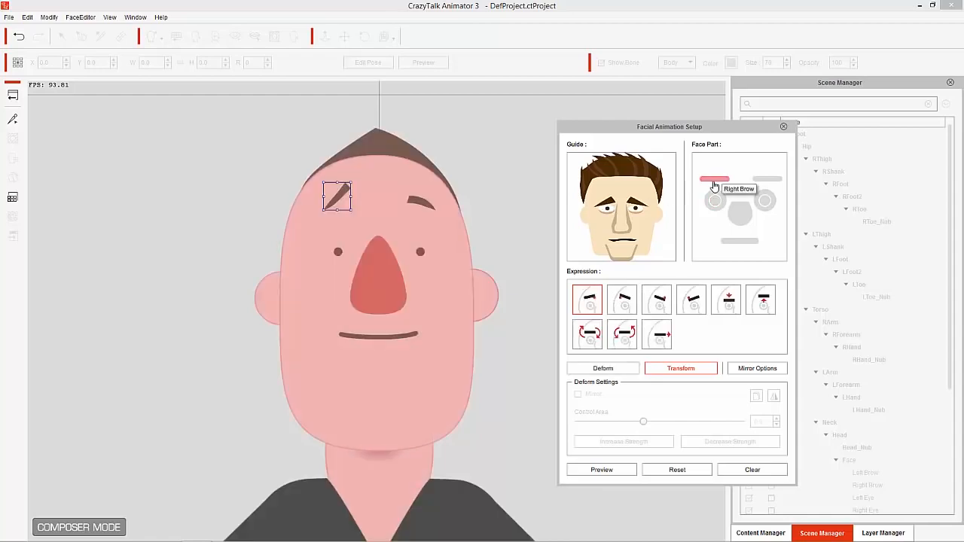
pyautogui.click(731, 304)
pyautogui.click(761, 301)
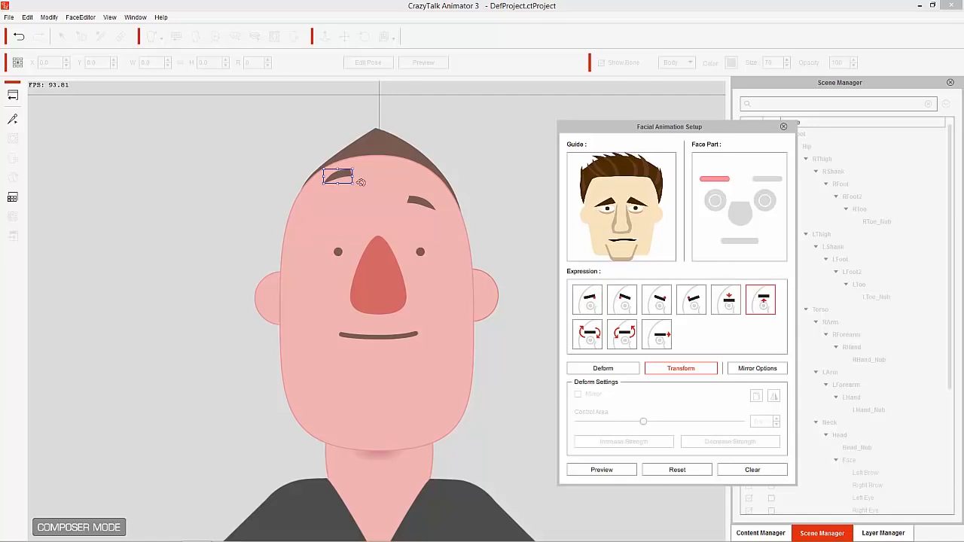
pyautogui.moveTo(342, 177); pyautogui.dragTo(338, 170)
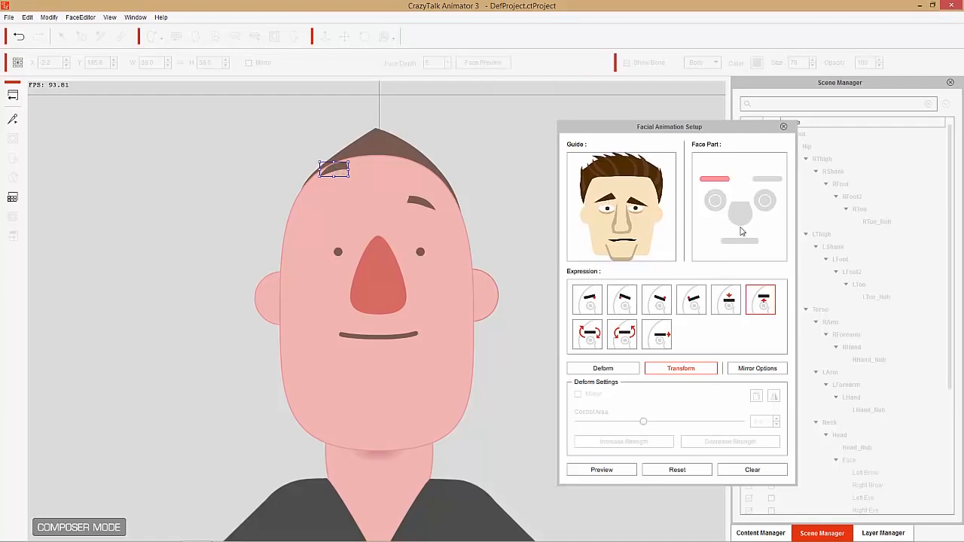
# Mirror the right brow's expressions onto the left brow with Mirror All Expression, and check the left brow.
pyautogui.click(760, 369)
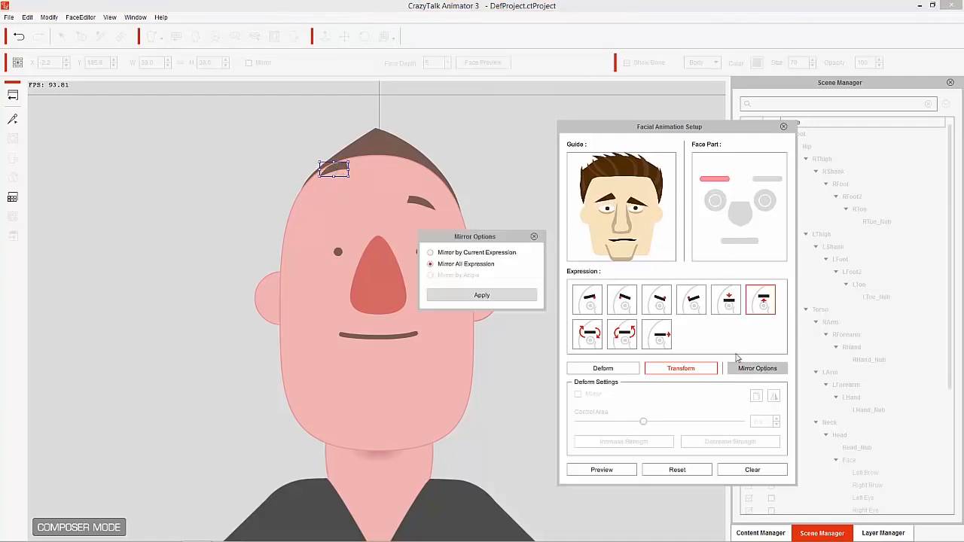
pyautogui.click(491, 295)
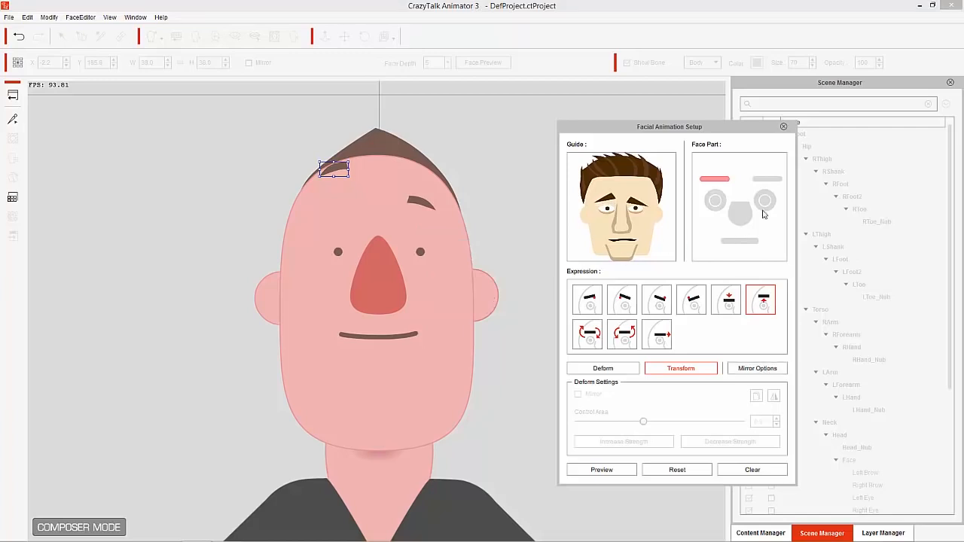
pyautogui.click(763, 180)
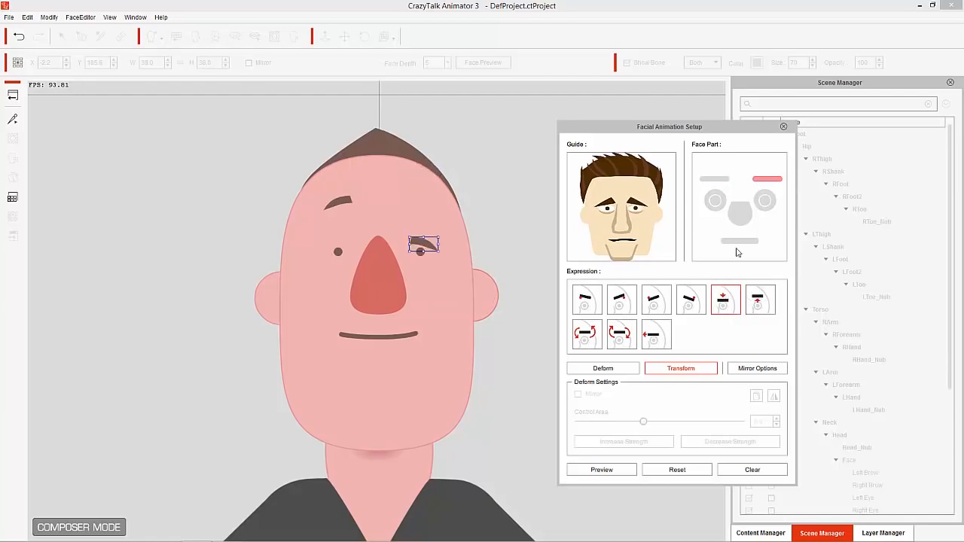
# Compare the nose's sideways and upward expressions, and nudge the nose slightly higher in its upward expression.
pyautogui.click(741, 213)
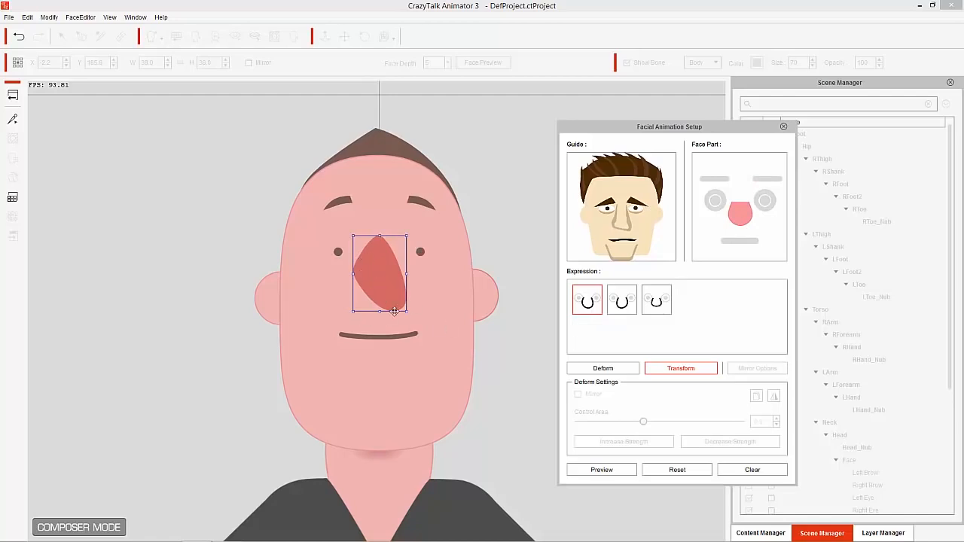
pyautogui.click(656, 300)
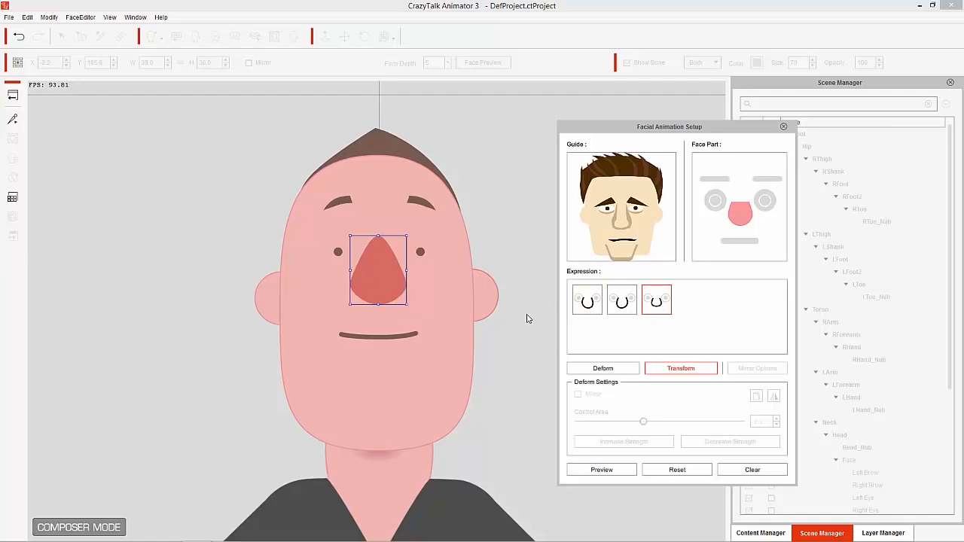
pyautogui.click(587, 299)
pyautogui.click(656, 300)
pyautogui.moveTo(383, 281); pyautogui.dragTo(383, 276)
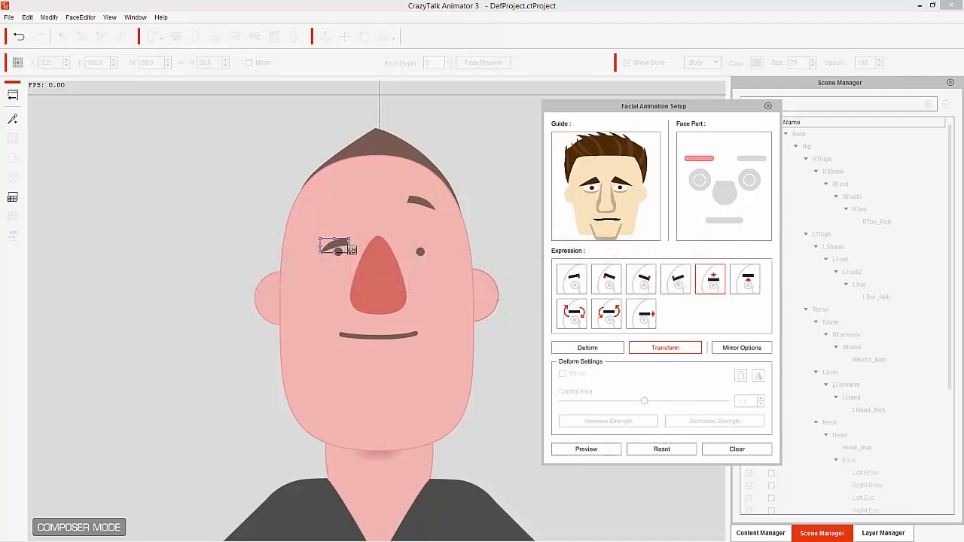
# Review the raised expression on the right and left brows and the nose's two sideways expressions.
pyautogui.click(754, 279)
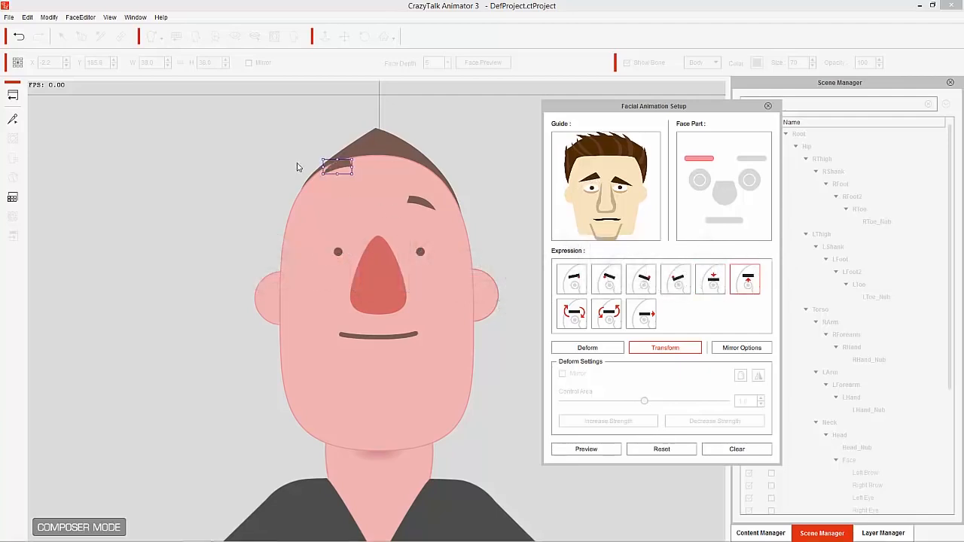
pyautogui.click(752, 162)
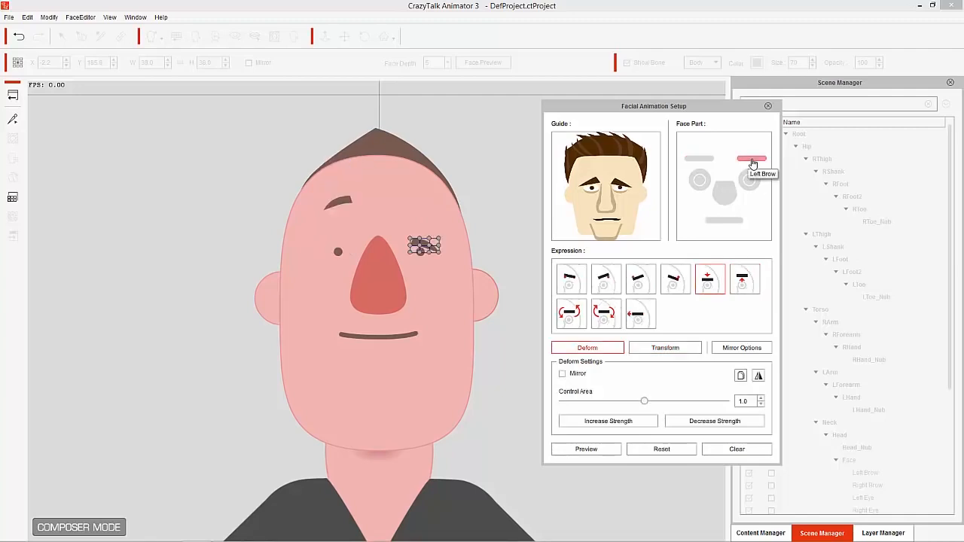
pyautogui.click(746, 284)
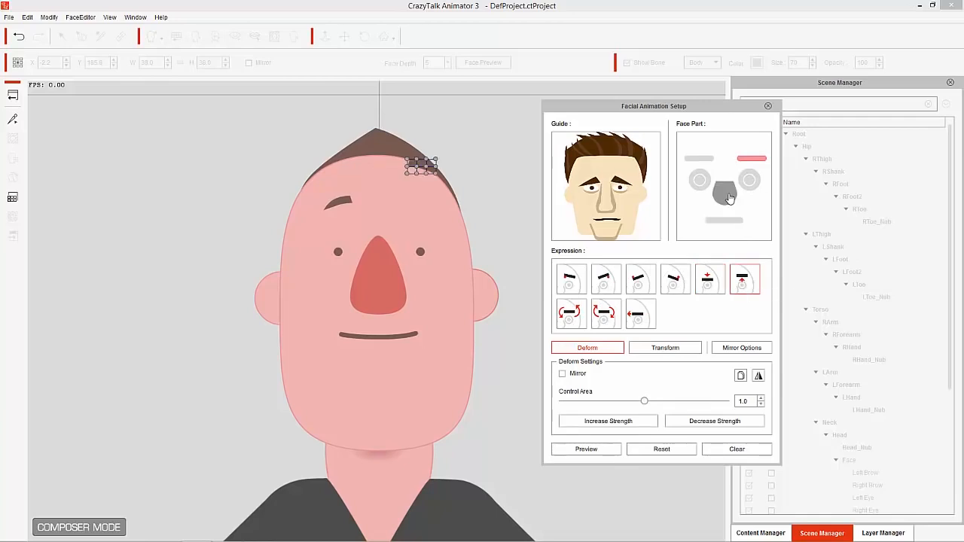
pyautogui.click(726, 194)
pyautogui.click(574, 283)
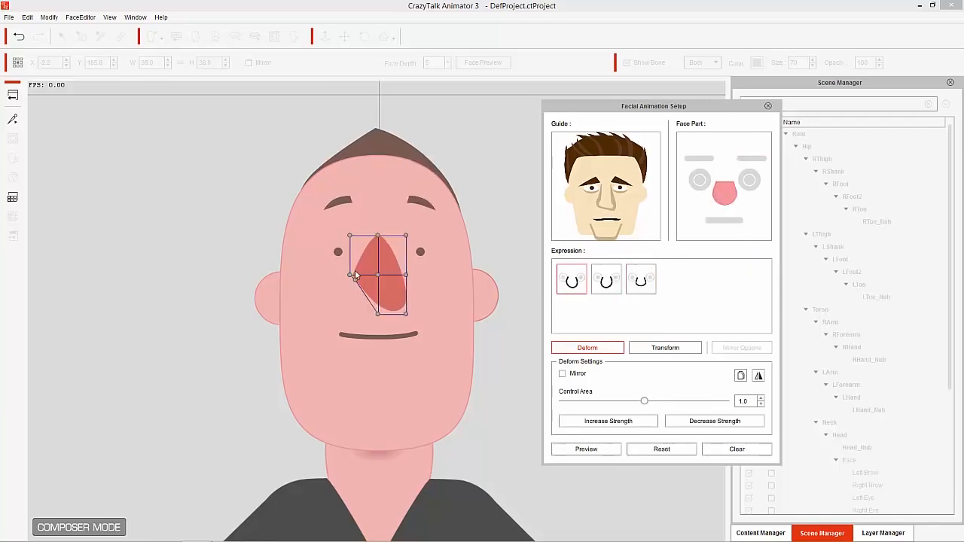
pyautogui.click(614, 289)
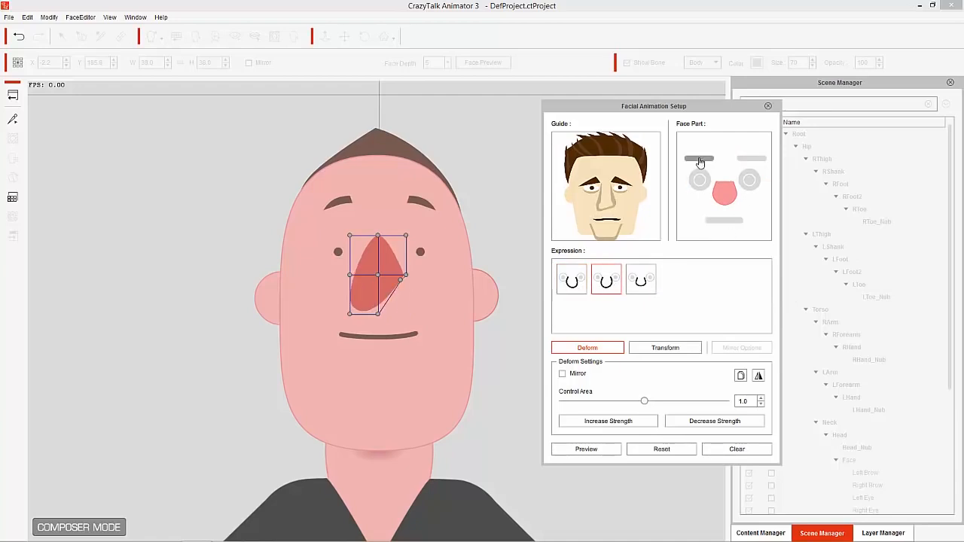
pyautogui.click(701, 159)
# Reset the left brow's raised and lowered expressions.
pyautogui.click(745, 160)
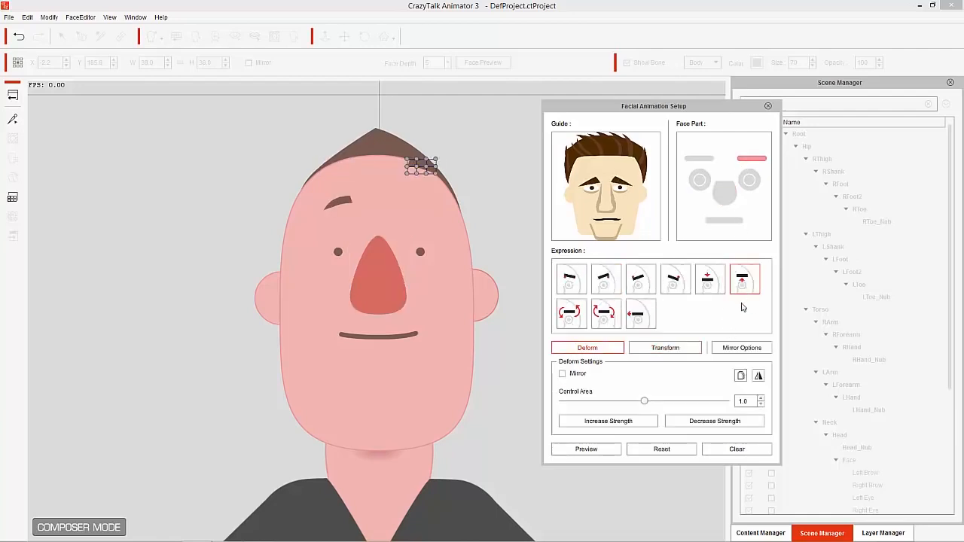
pyautogui.click(682, 452)
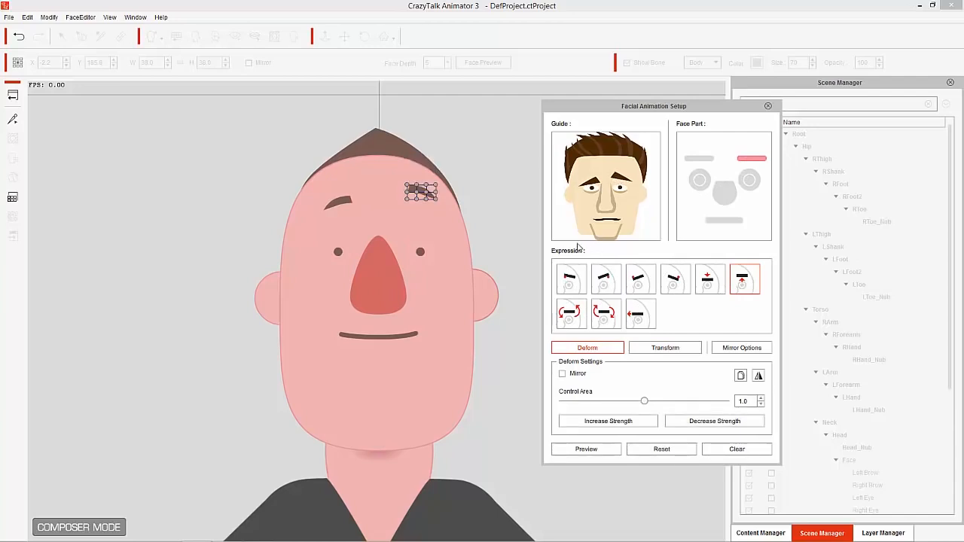
pyautogui.click(704, 279)
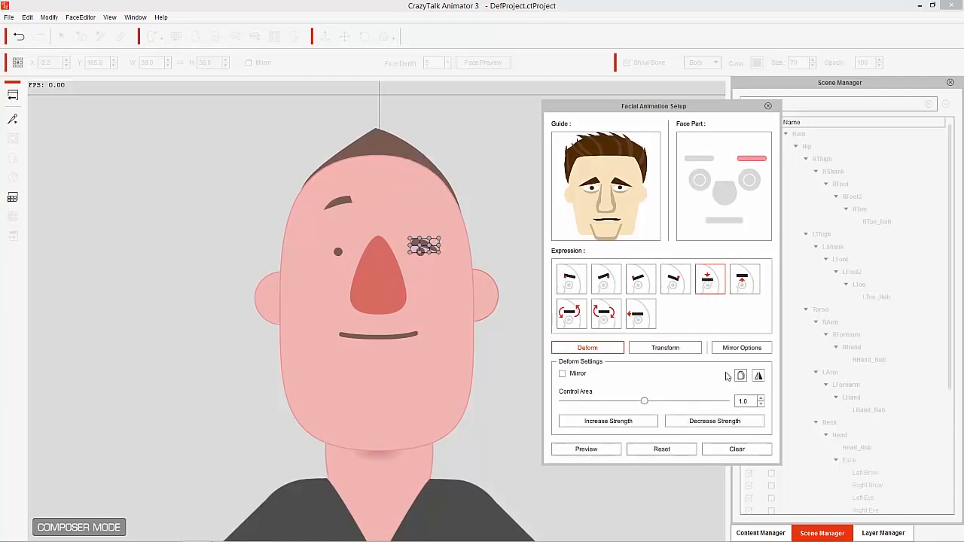
pyautogui.click(684, 452)
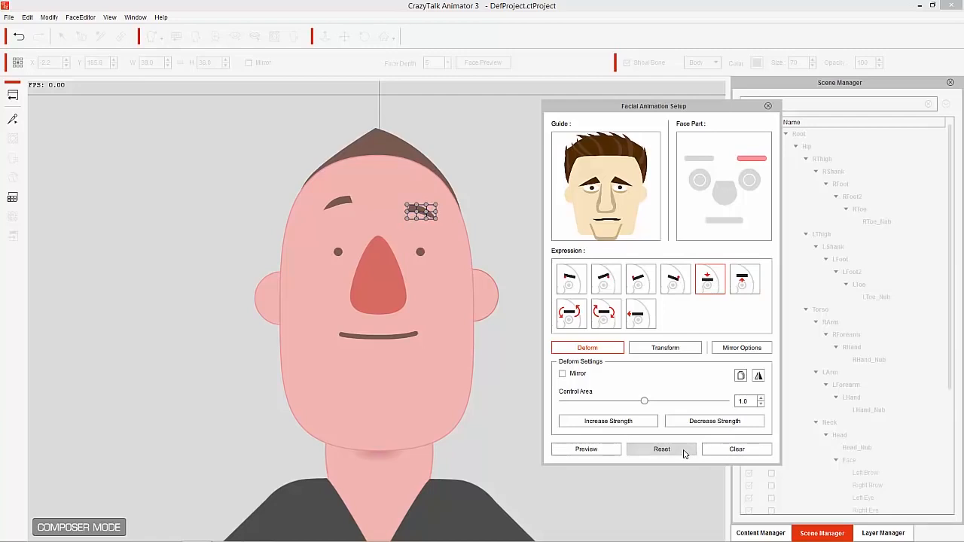
# Compare the right brow's raised and lowered expressions with the same expressions on the left brow.
pyautogui.click(699, 159)
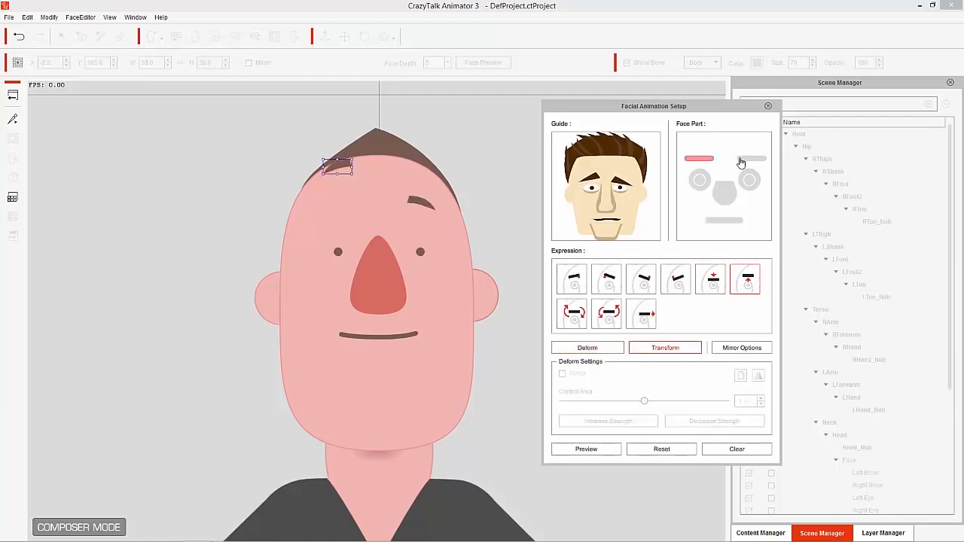
pyautogui.click(711, 285)
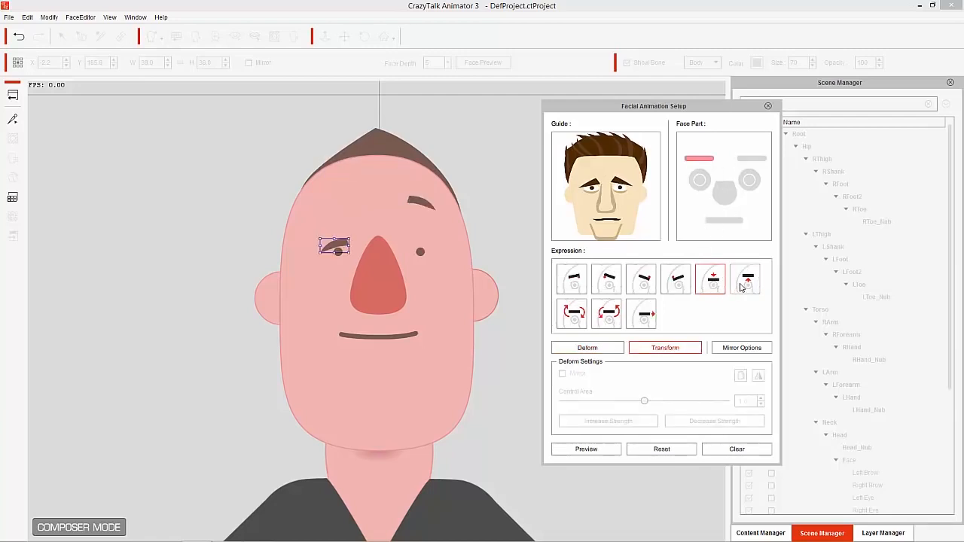
pyautogui.click(742, 286)
pyautogui.click(712, 285)
pyautogui.click(743, 283)
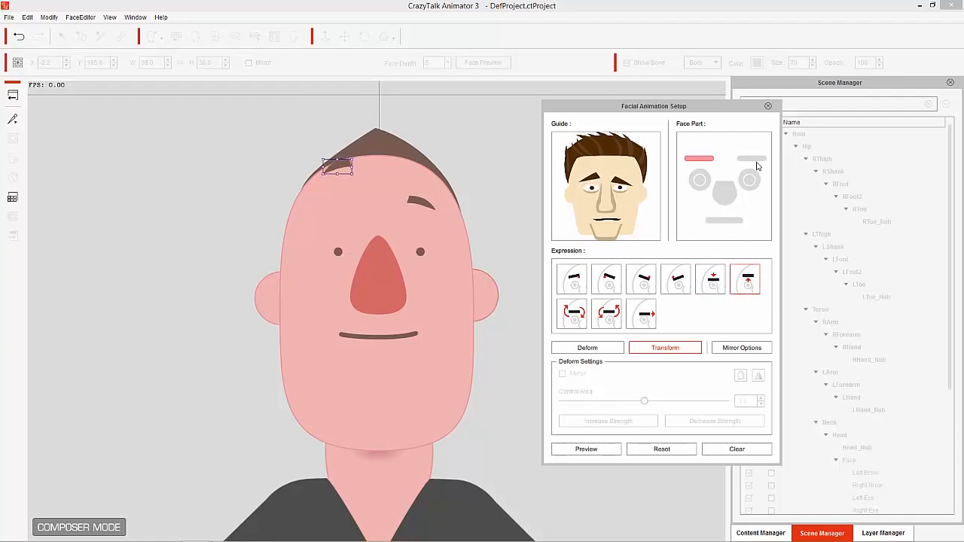
pyautogui.click(752, 159)
pyautogui.click(745, 285)
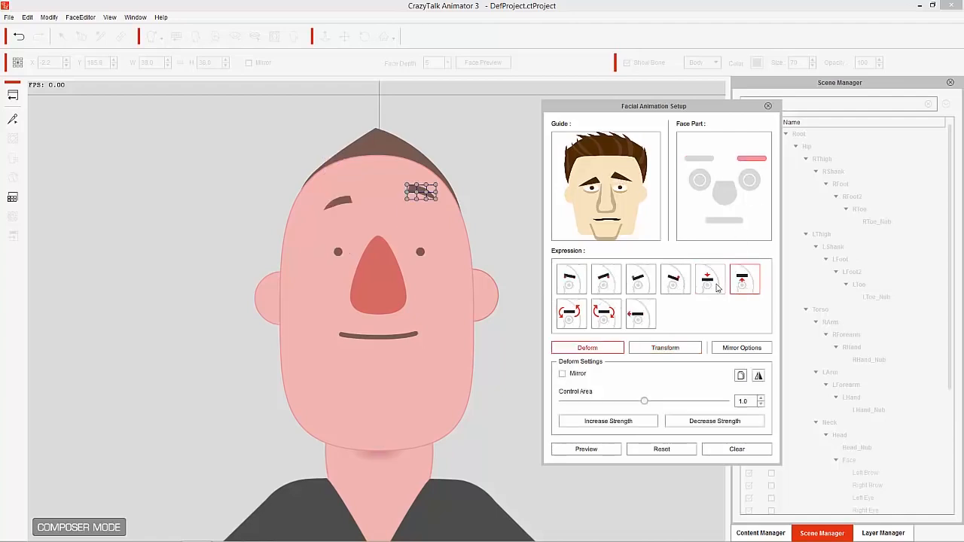
pyautogui.click(711, 285)
pyautogui.click(743, 284)
pyautogui.click(711, 285)
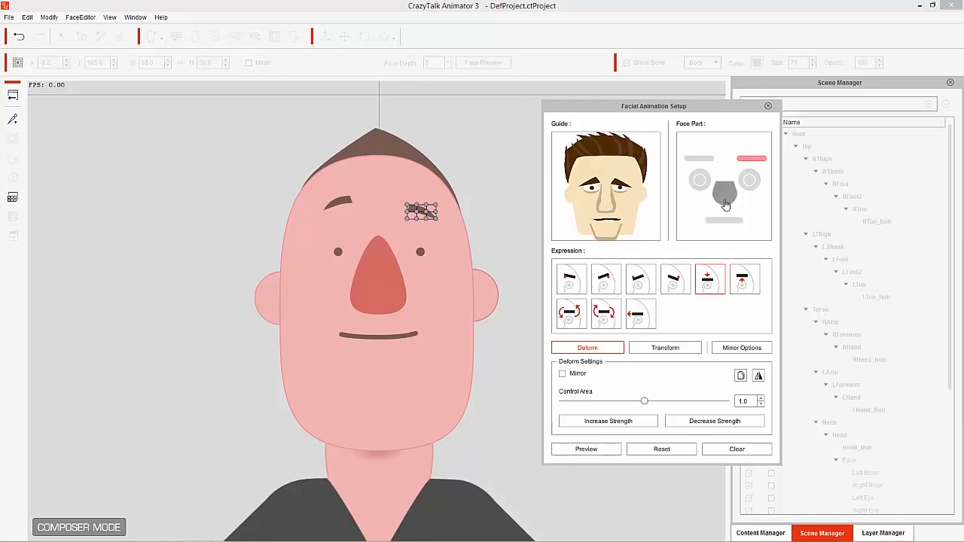
# Examine the nose's two sideways expressions.
pyautogui.click(724, 201)
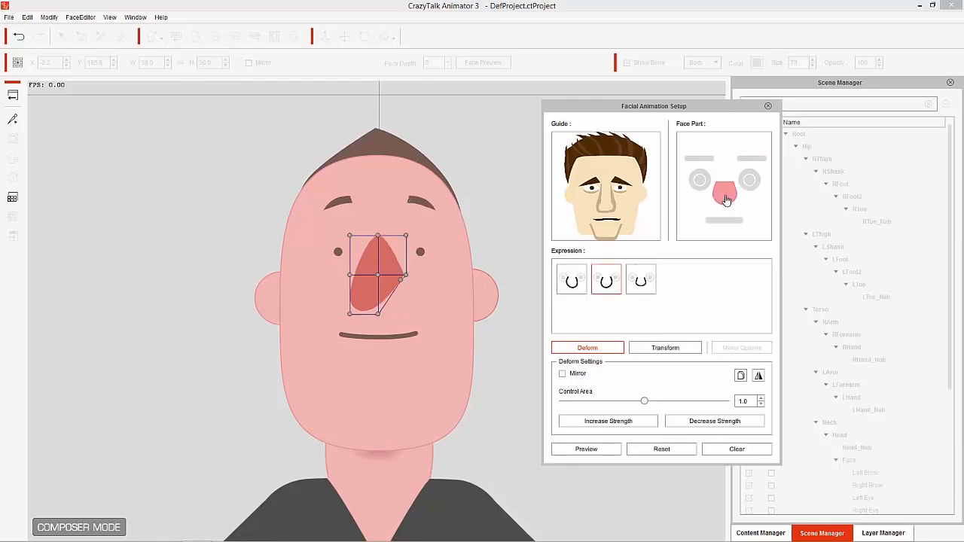
pyautogui.click(578, 288)
pyautogui.click(610, 286)
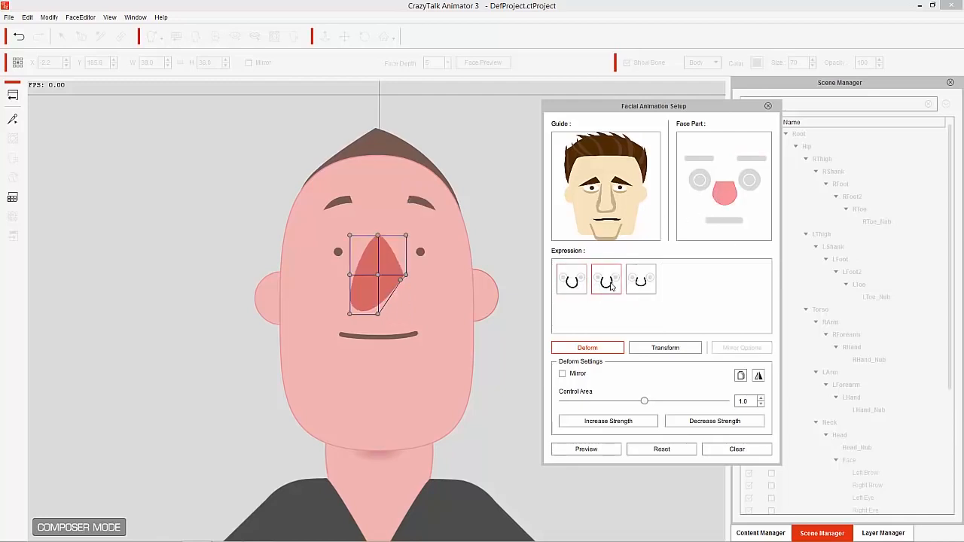
# Reset and reshape the nose's second sideways expression into a different deformation, and return to Stage Mode.
pyautogui.click(689, 450)
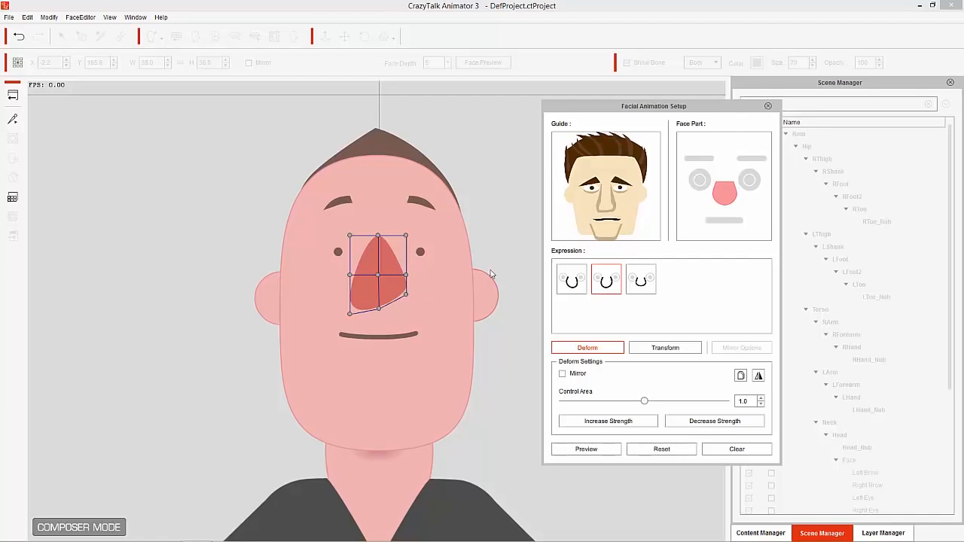
pyautogui.click(768, 106)
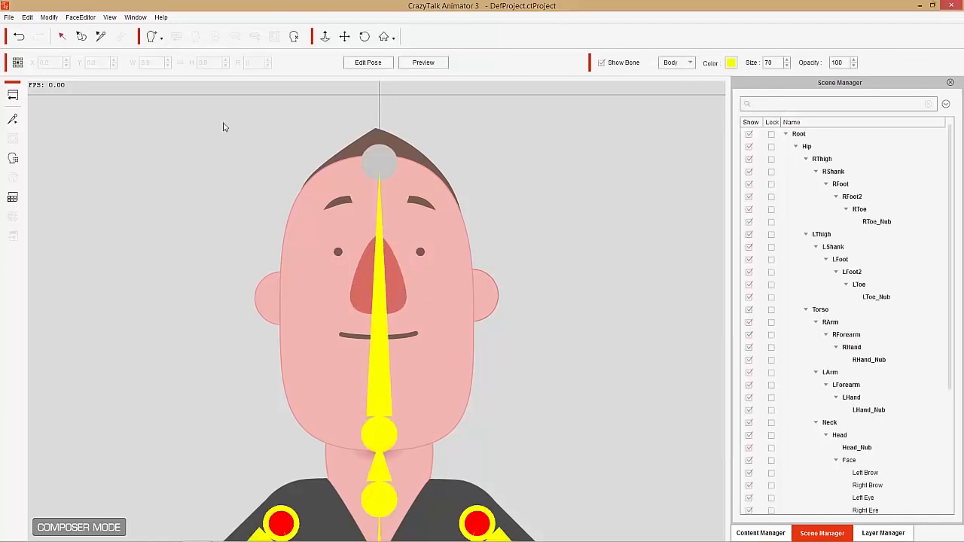
pyautogui.click(13, 95)
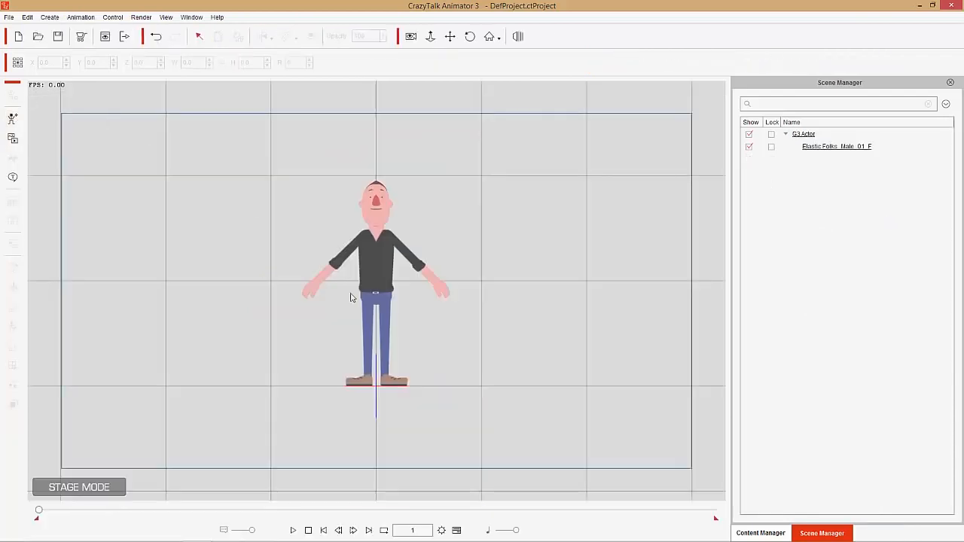
# Select the character on the stage, open Face Puppet for it and clear all solo feature selections.
pyautogui.moveTo(428, 362); pyautogui.dragTo(392, 98)
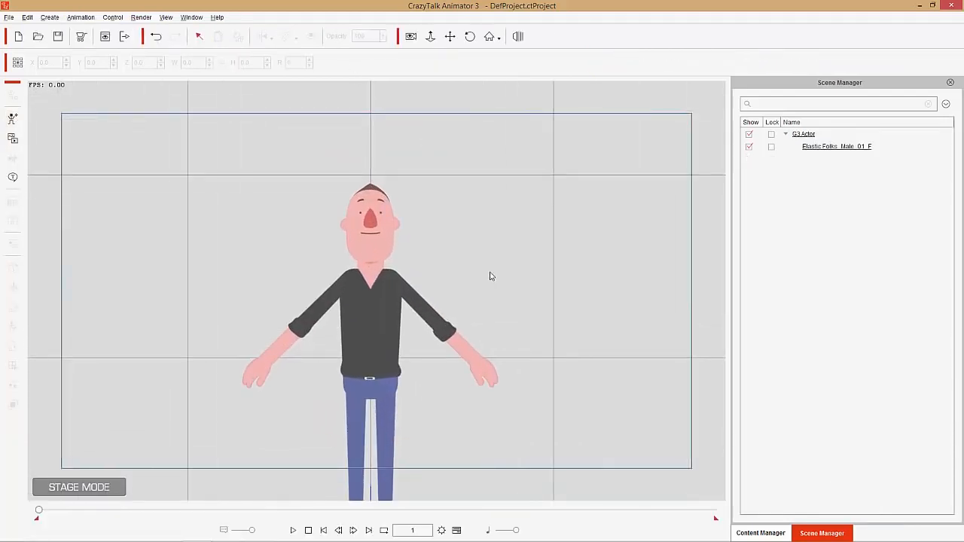
pyautogui.moveTo(504, 289); pyautogui.dragTo(445, 80)
pyautogui.moveTo(508, 312); pyautogui.dragTo(511, 280)
pyautogui.click(406, 360)
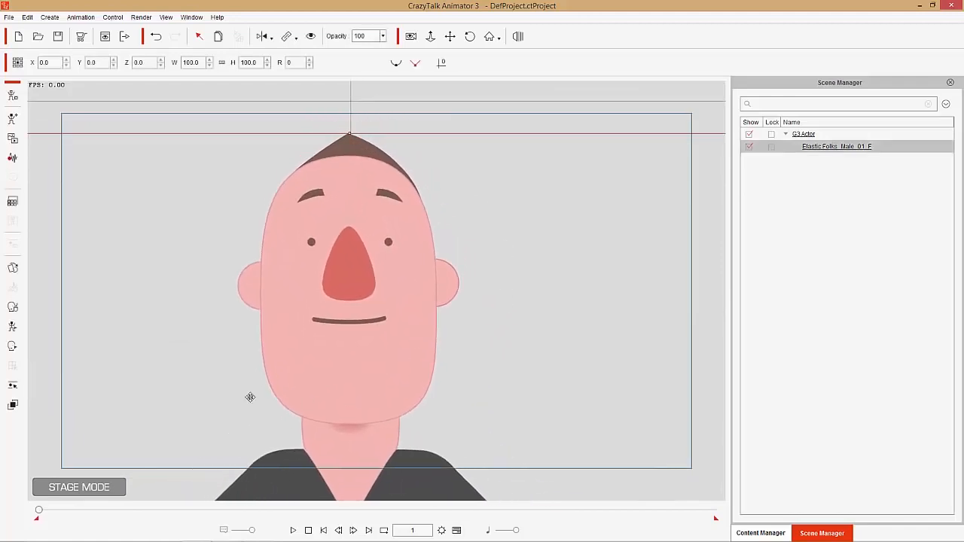
pyautogui.click(12, 310)
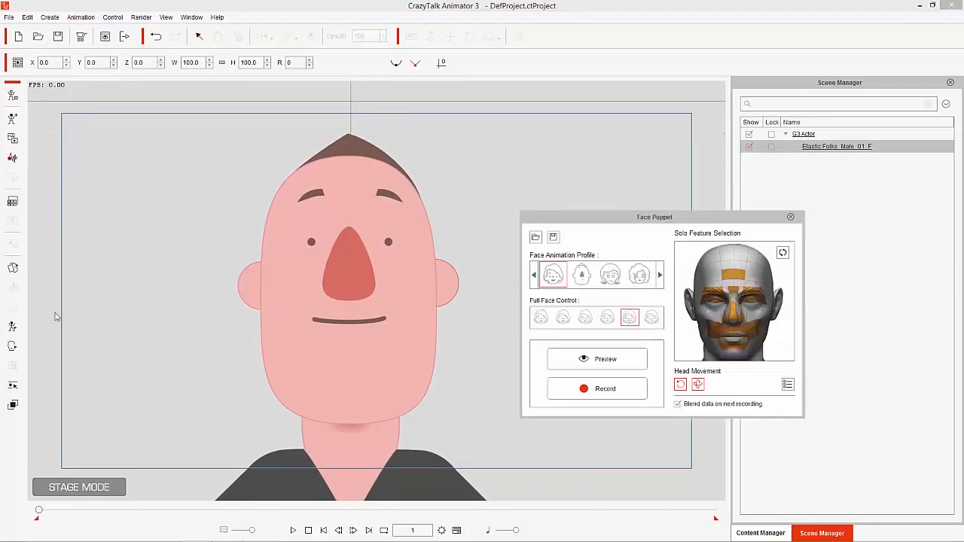
pyautogui.click(784, 254)
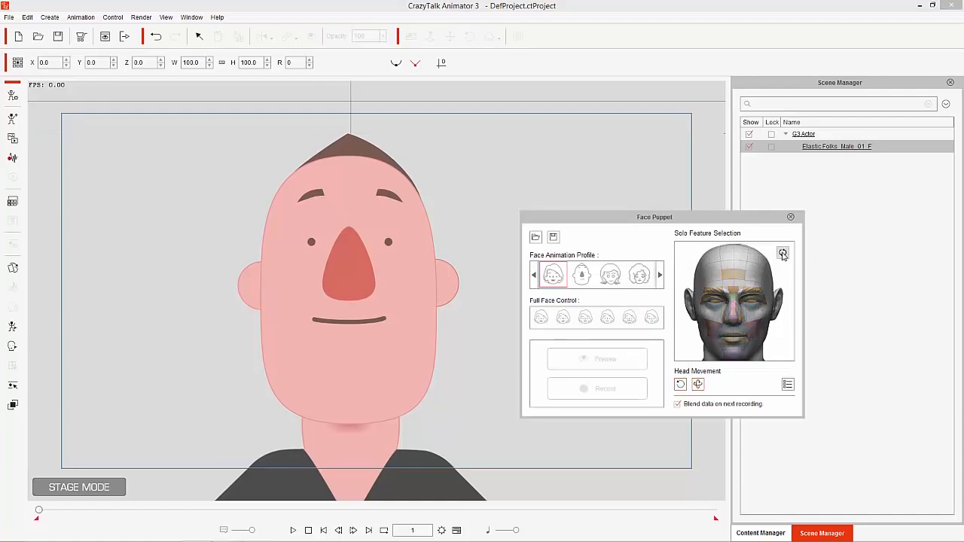
# Solo the eyebrows in Face Puppet and preview their movement.
pyautogui.click(715, 292)
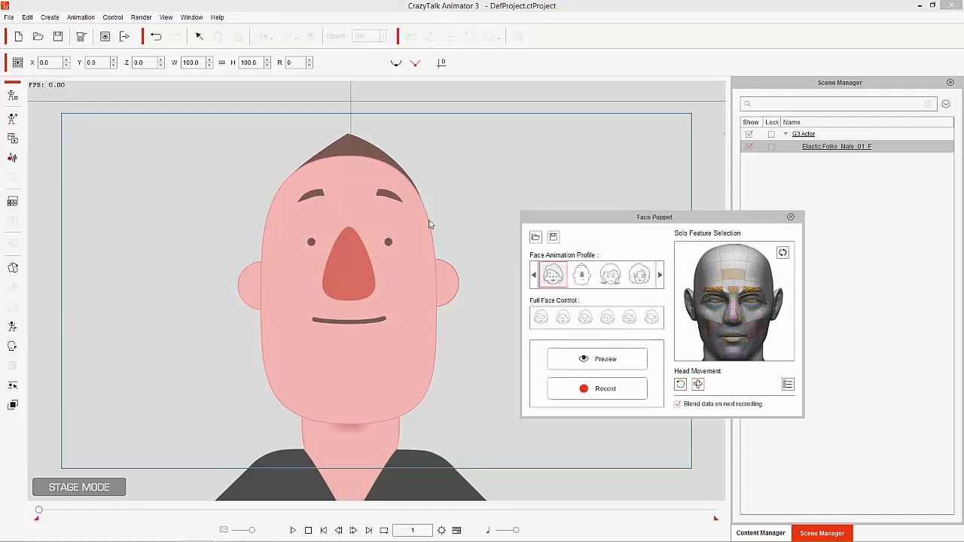
pyautogui.press('space')
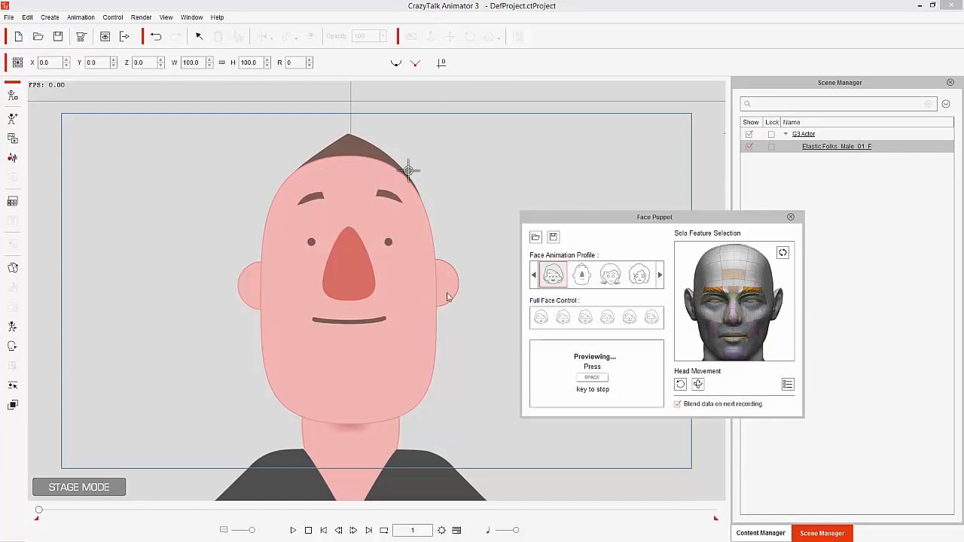
pyautogui.press('space')
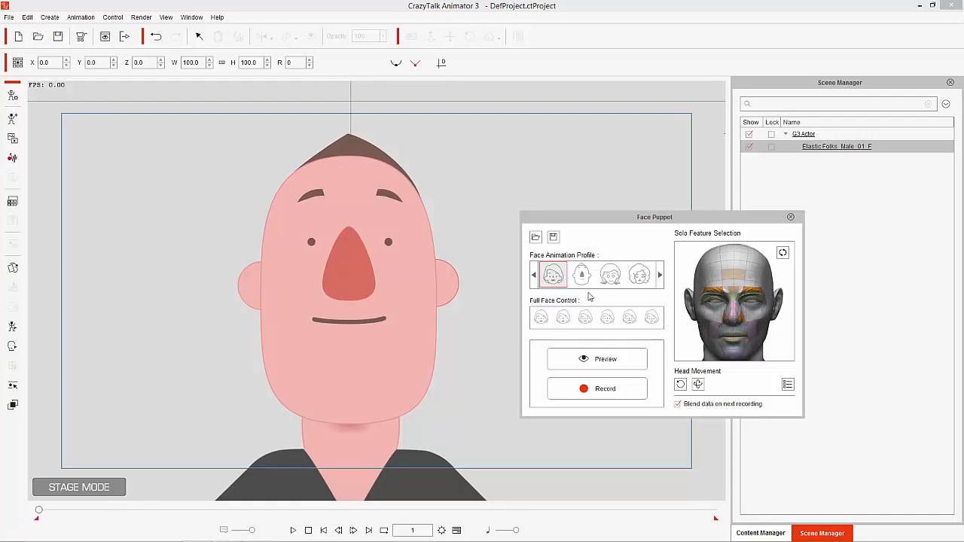
# Preview the eyebrows and nose together in Face Puppet, and close it.
pyautogui.press('space')
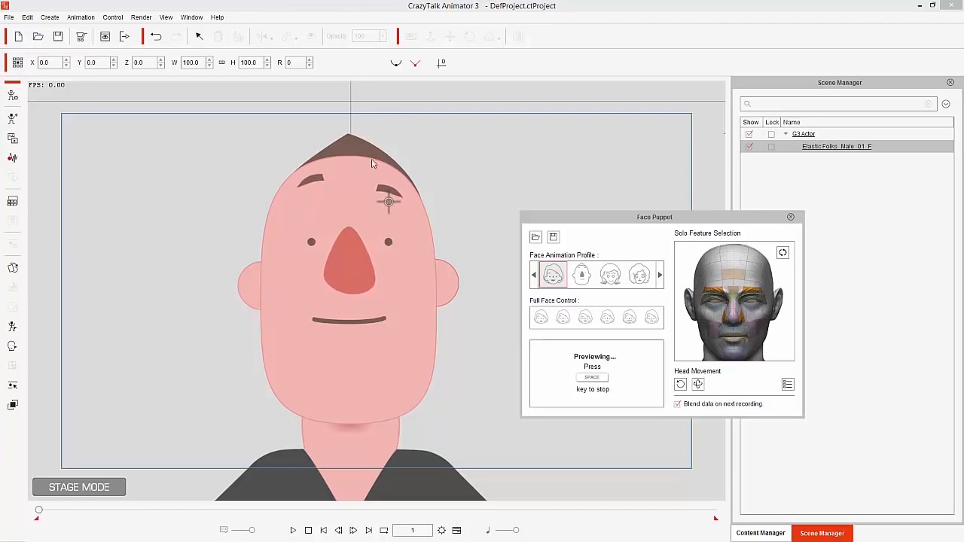
pyautogui.press('space')
pyautogui.click(790, 218)
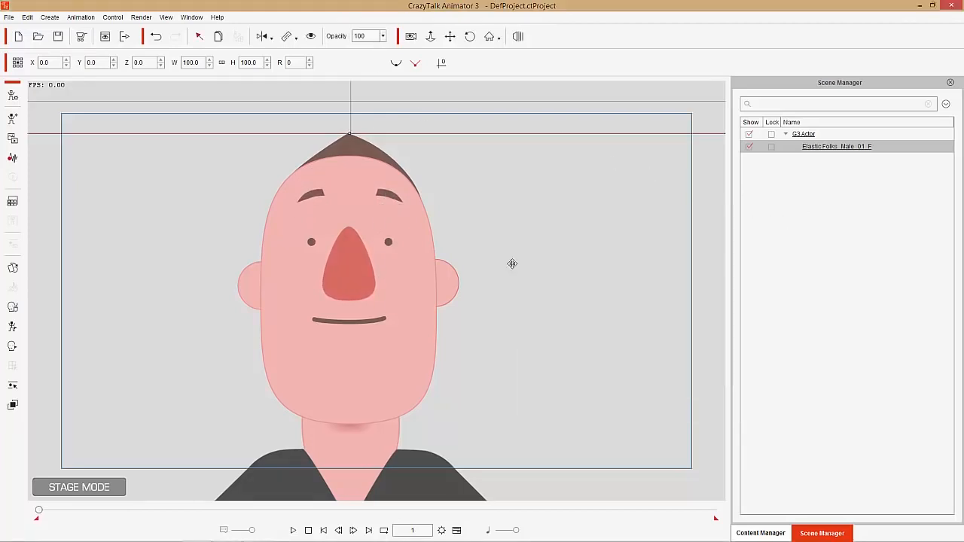
# Open the Face Key Editor for the character and set a default face key at frame 1.
pyautogui.click(12, 348)
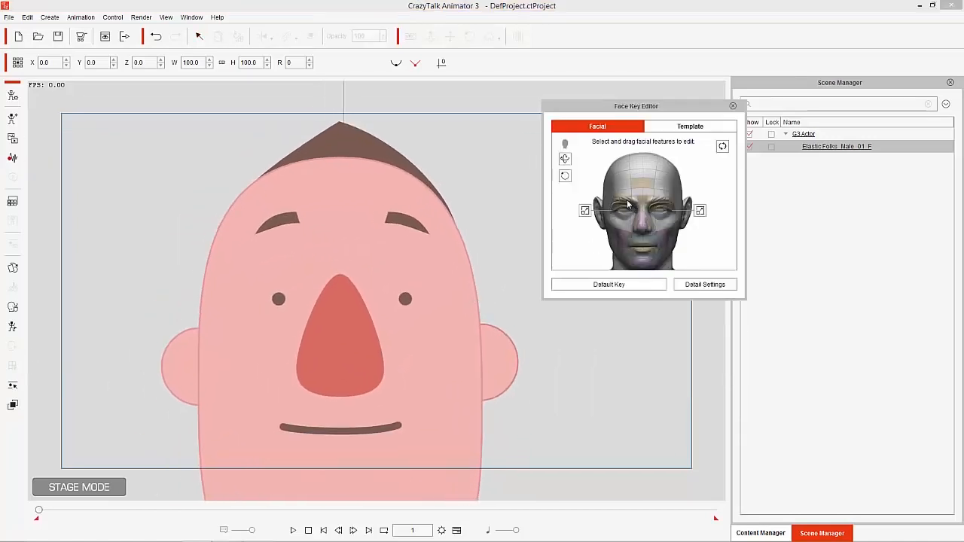
pyautogui.moveTo(663, 200); pyautogui.dragTo(670, 285)
pyautogui.click(644, 284)
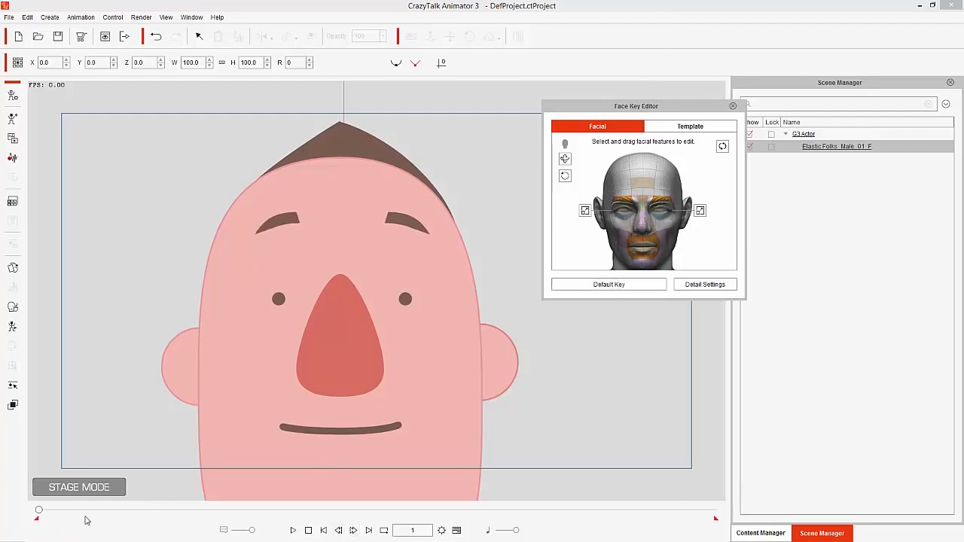
# Key the eyebrows and nose in a raised pose at frame 35, and set a default key at frame 72.
pyautogui.moveTo(40, 513); pyautogui.dragTo(50, 516)
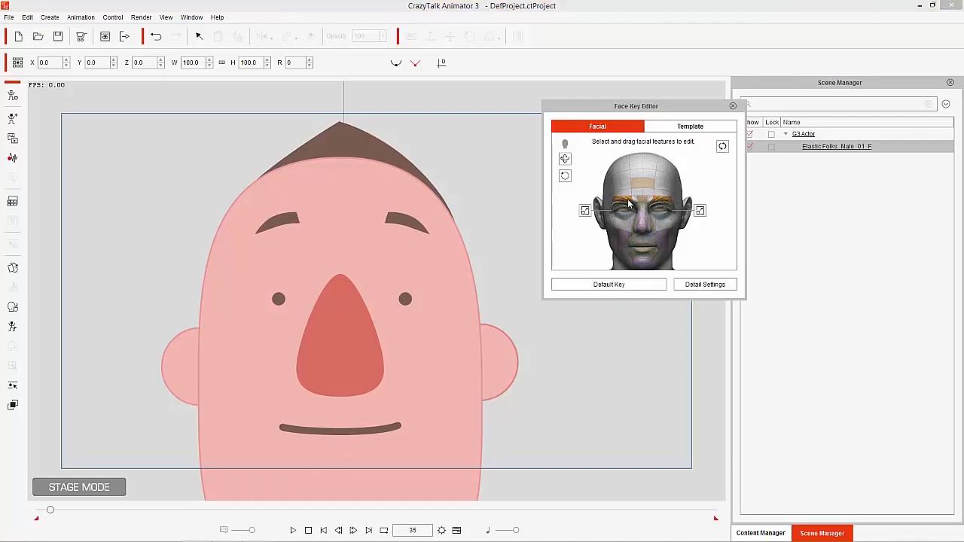
pyautogui.moveTo(629, 204); pyautogui.dragTo(607, 5)
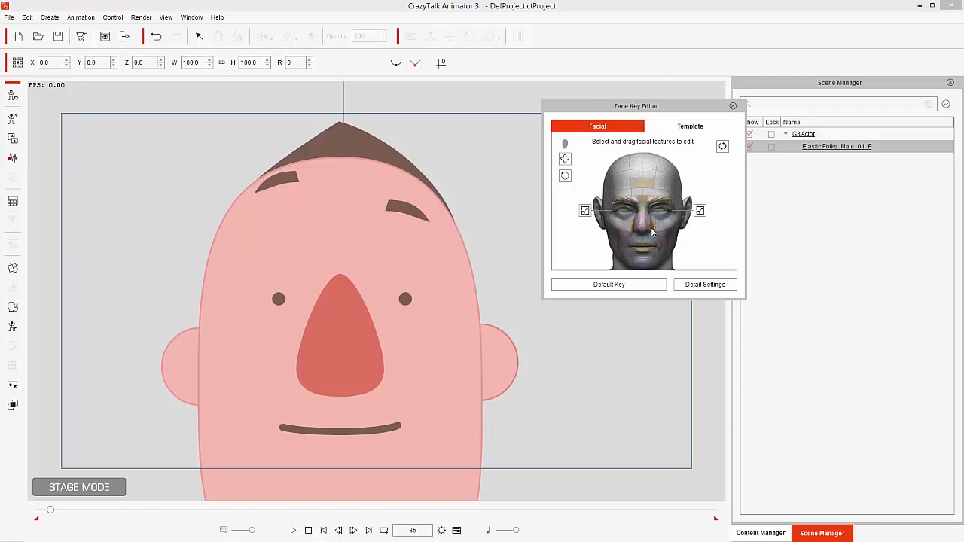
pyautogui.moveTo(652, 232); pyautogui.dragTo(658, 13)
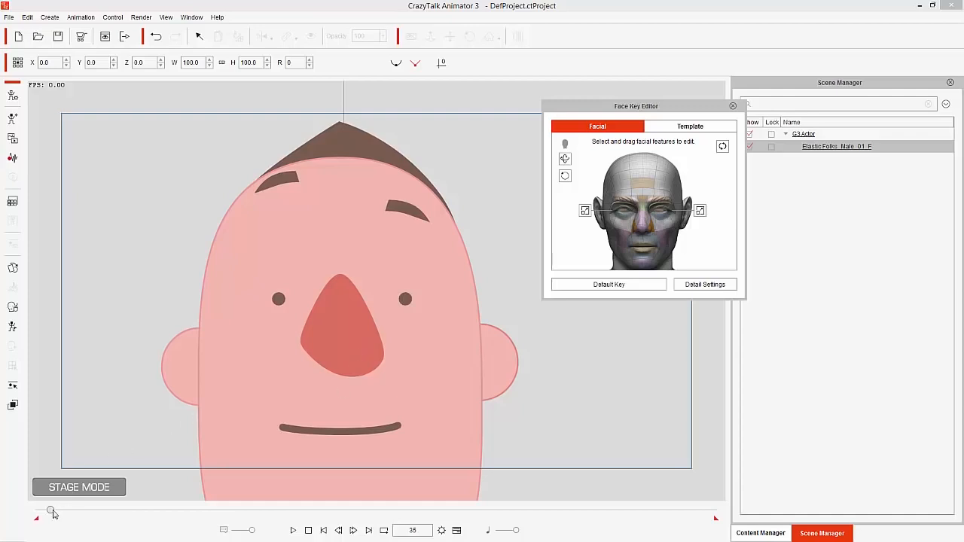
pyautogui.moveTo(51, 510); pyautogui.dragTo(61, 510)
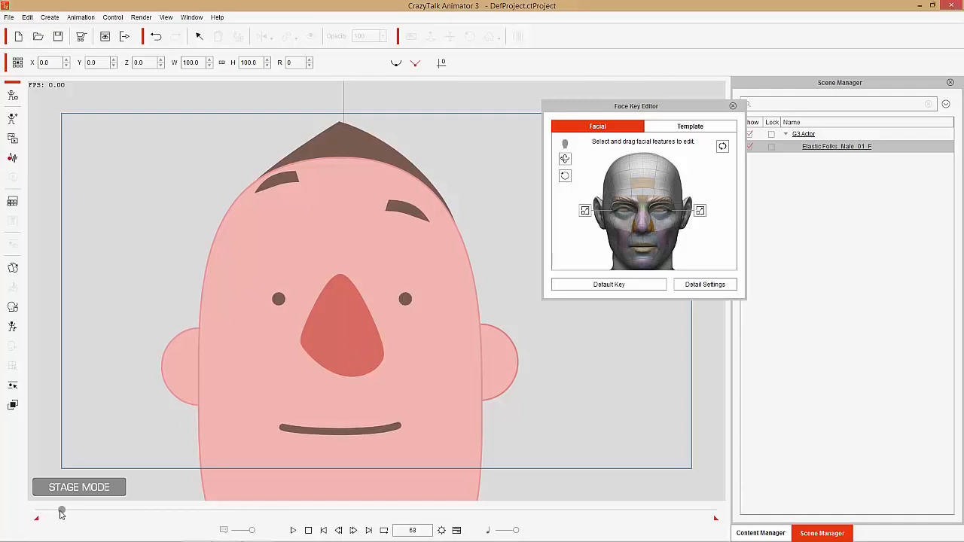
pyautogui.click(630, 286)
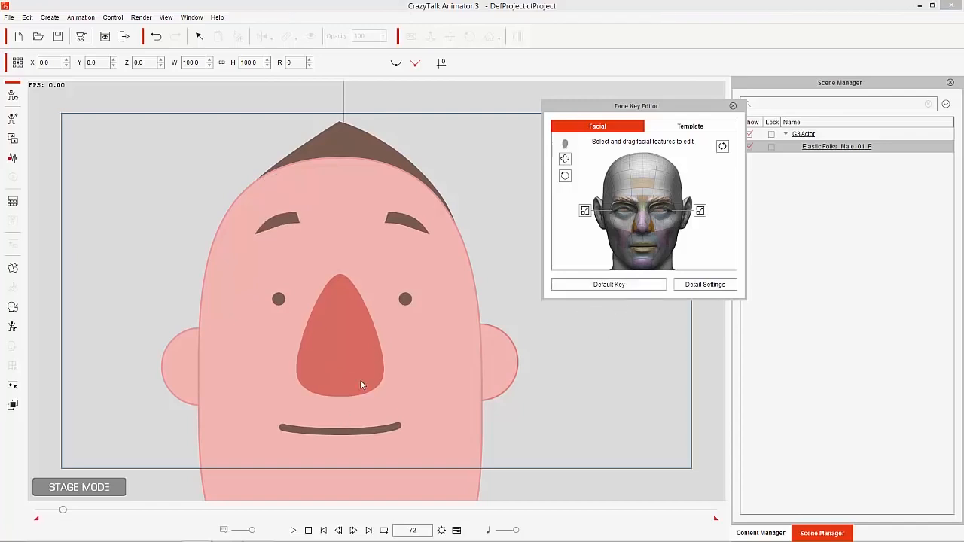
# Show the character's Facial Clip tracks in the Timeline, examine the pose at frame 35, and close the Face Key Editor.
pyautogui.press('F3')
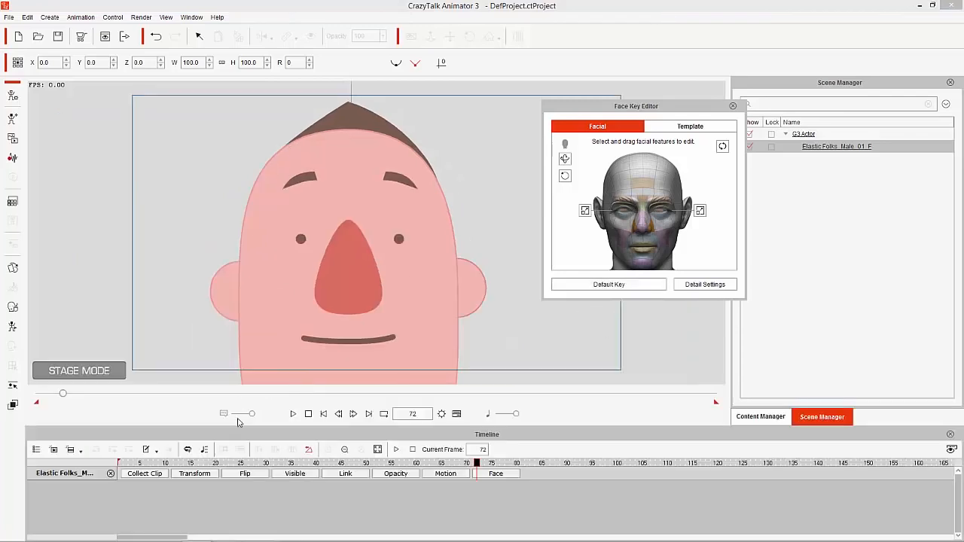
pyautogui.click(495, 473)
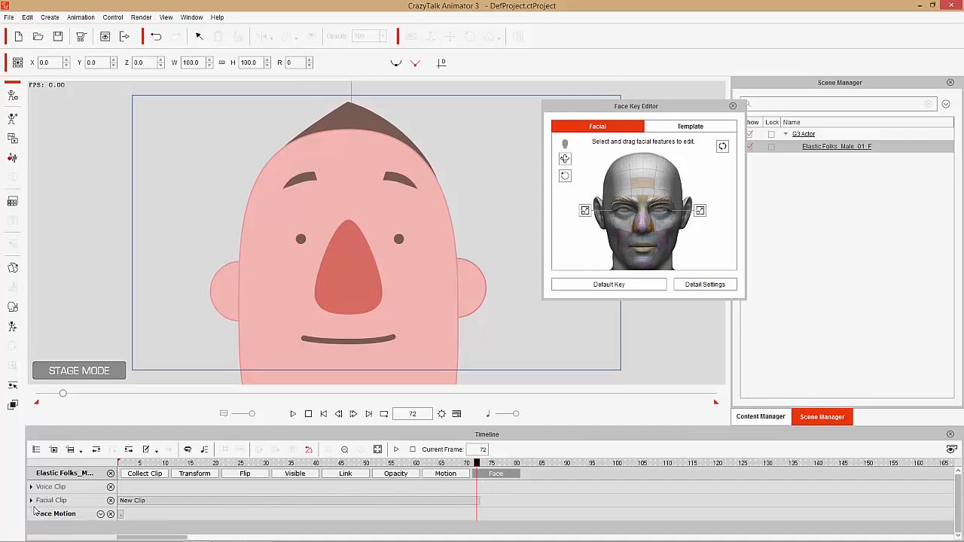
pyautogui.click(31, 501)
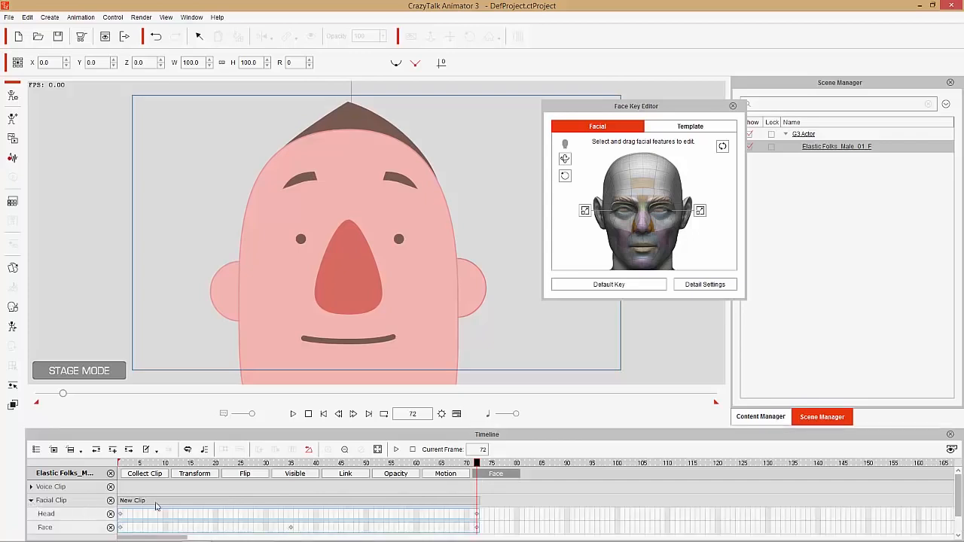
pyautogui.scroll(-1, 260, 512)
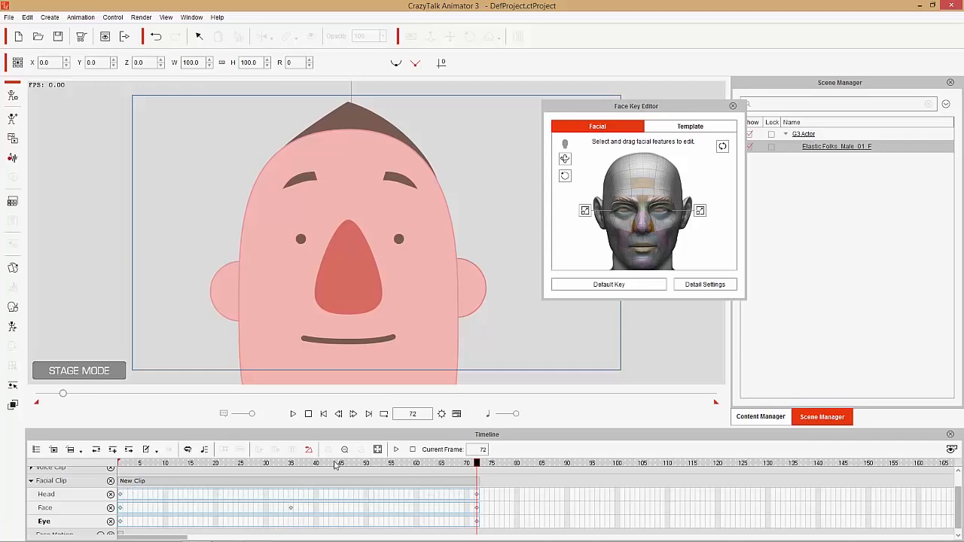
pyautogui.moveTo(335, 463); pyautogui.dragTo(291, 458)
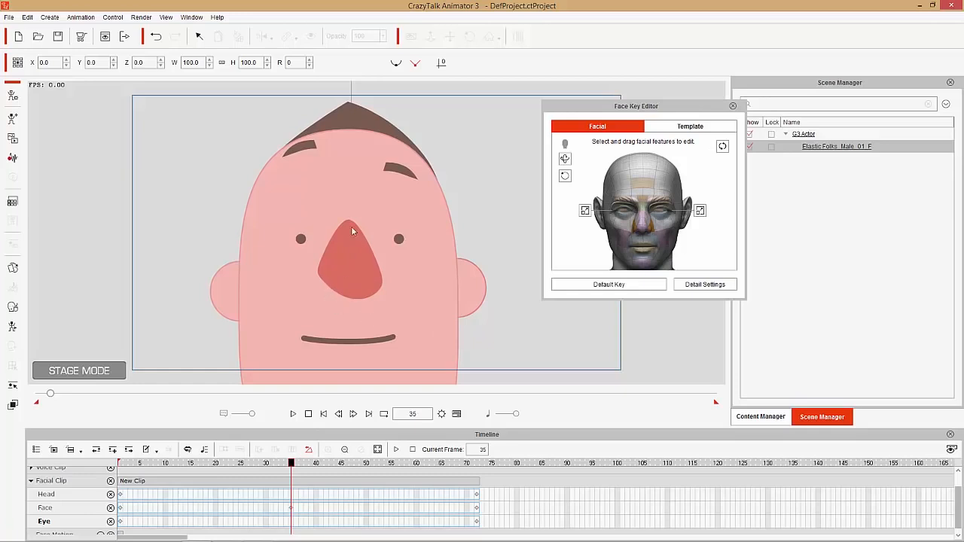
pyautogui.click(734, 107)
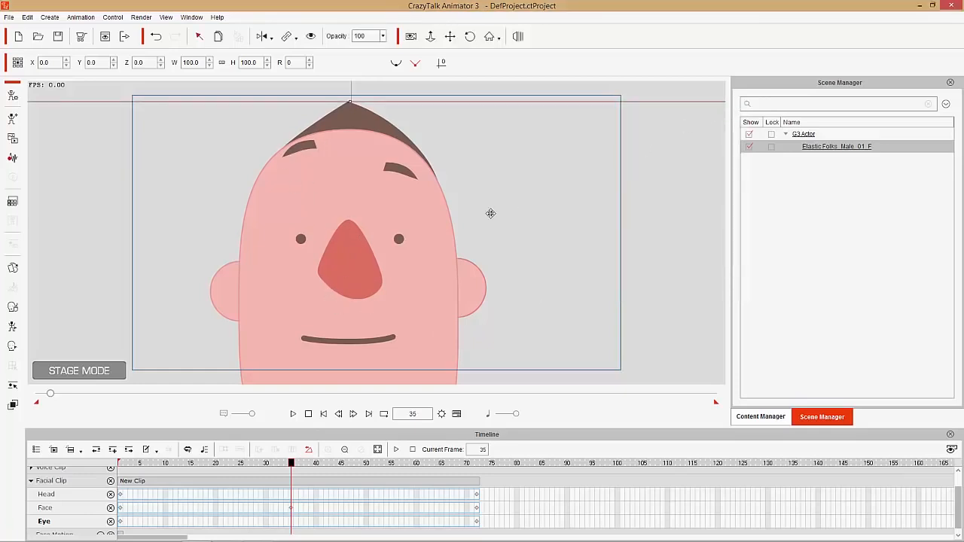
# Return to Facial Animation Setup in Composer Mode and compare the lowered expression on the right and left brows.
pyautogui.click(15, 99)
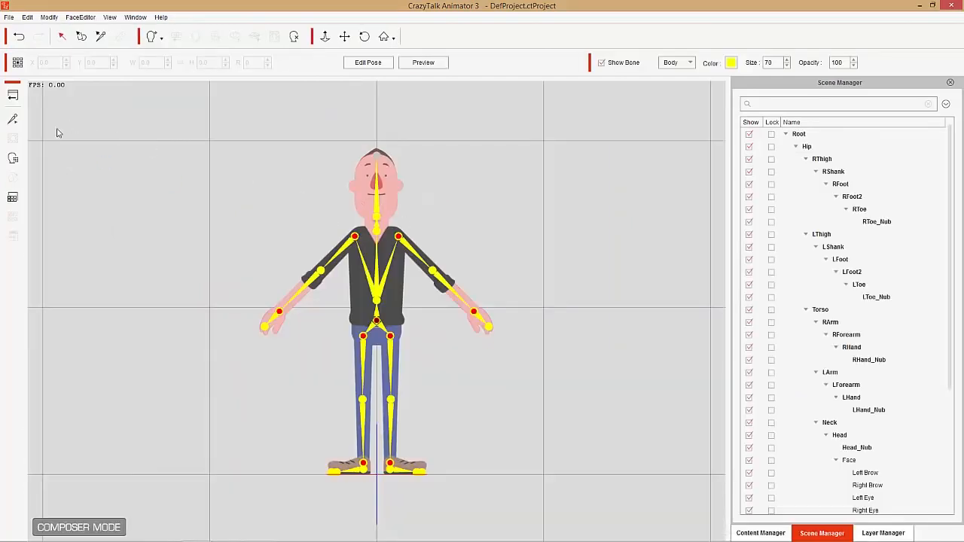
pyautogui.click(12, 159)
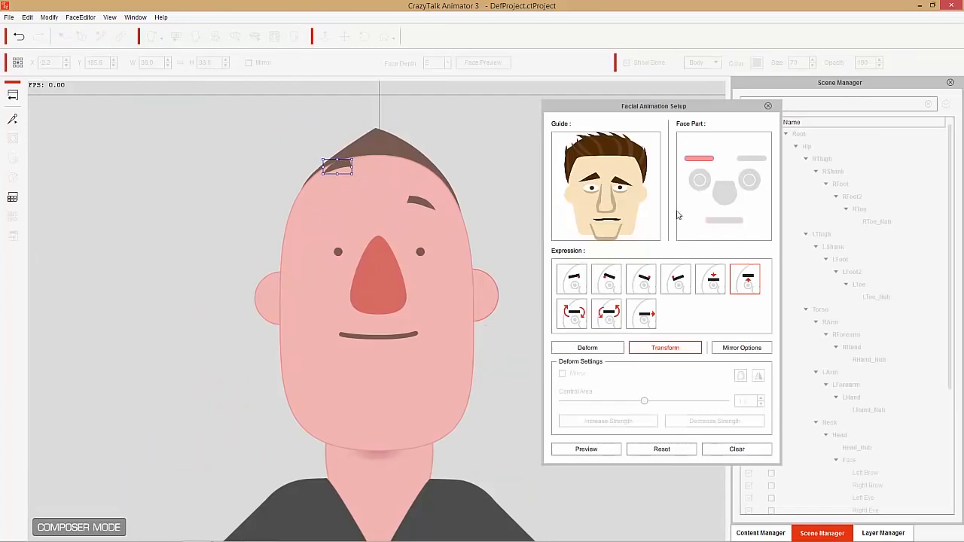
pyautogui.click(720, 291)
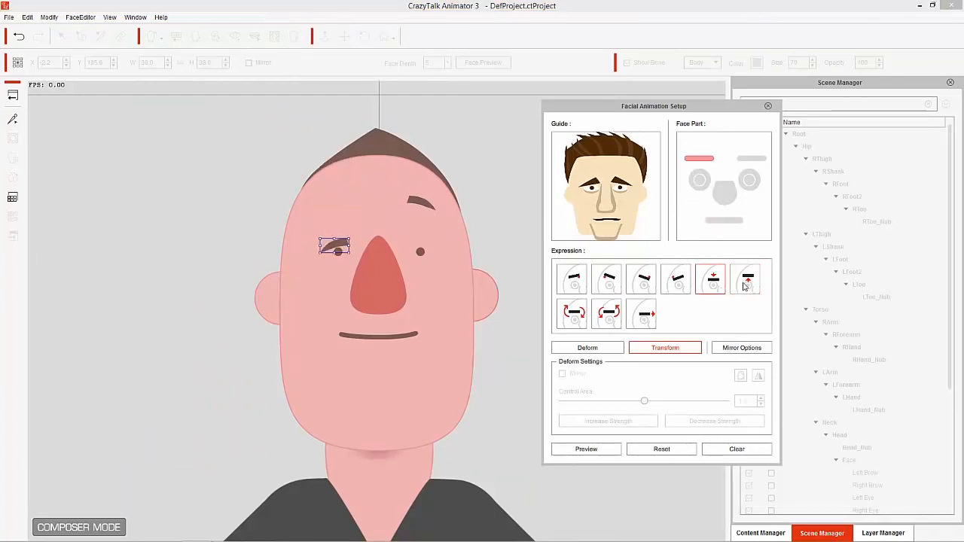
pyautogui.click(751, 159)
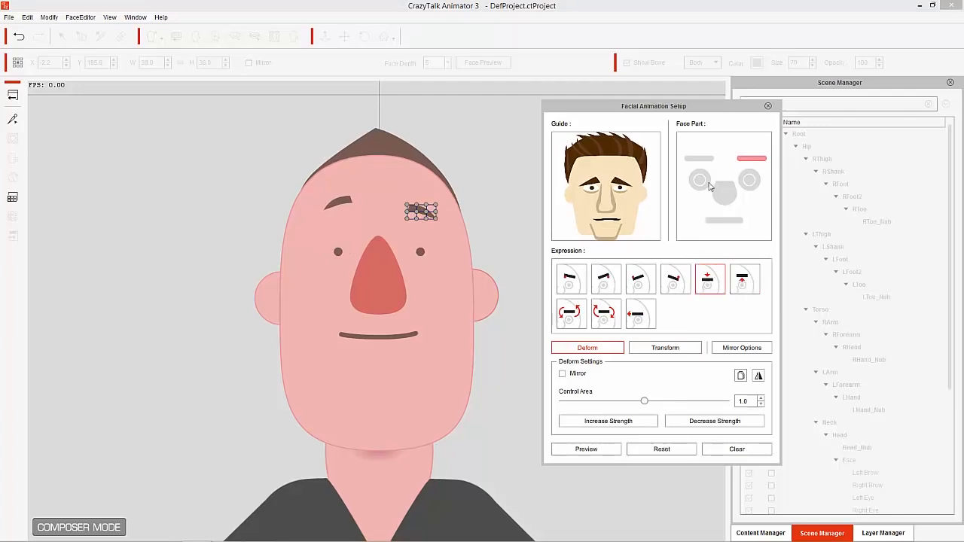
# Mirror all of the right brow's expressions to the left brow.
pyautogui.click(699, 159)
pyautogui.click(746, 347)
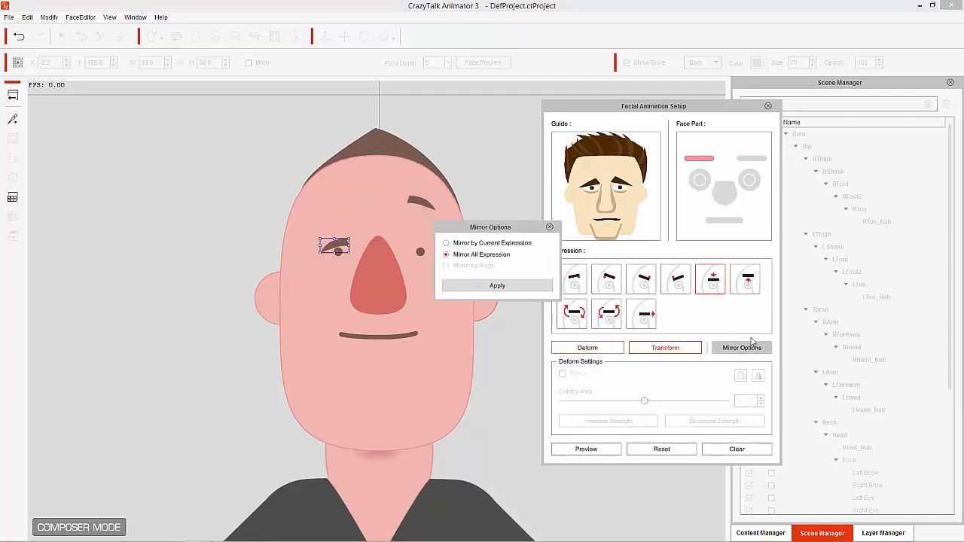
pyautogui.click(490, 286)
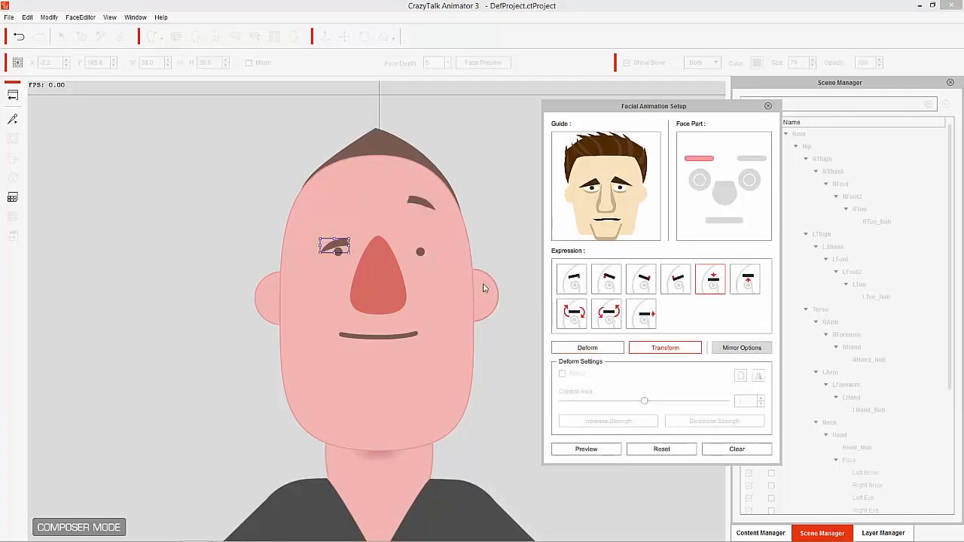
# Compare the nose's two sideways expressions and copy the first one's deformation onto the second.
pyautogui.click(724, 192)
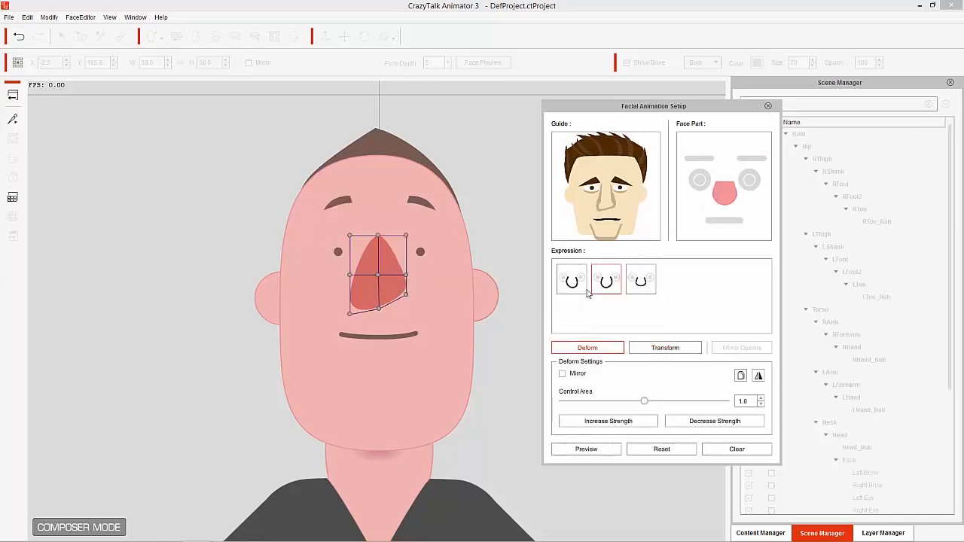
pyautogui.click(581, 287)
pyautogui.click(607, 281)
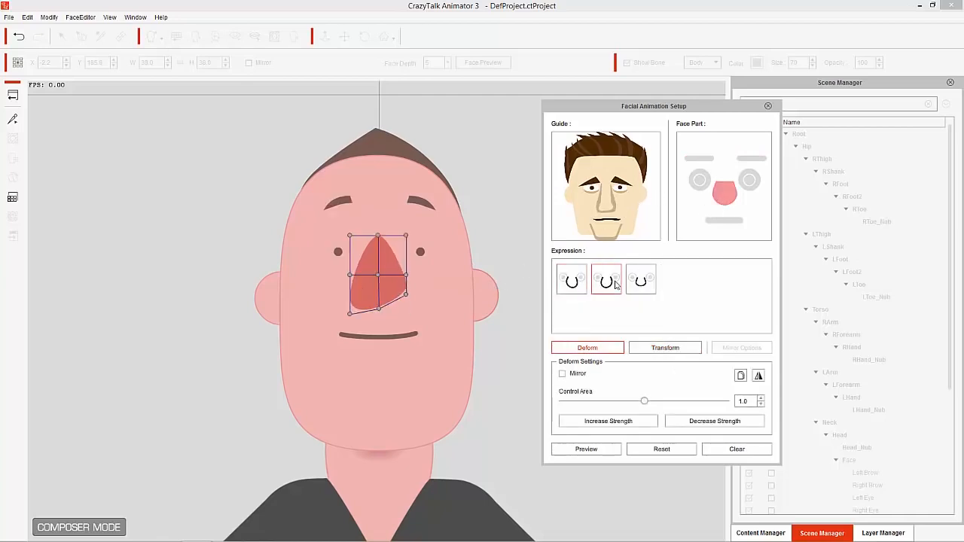
pyautogui.click(576, 282)
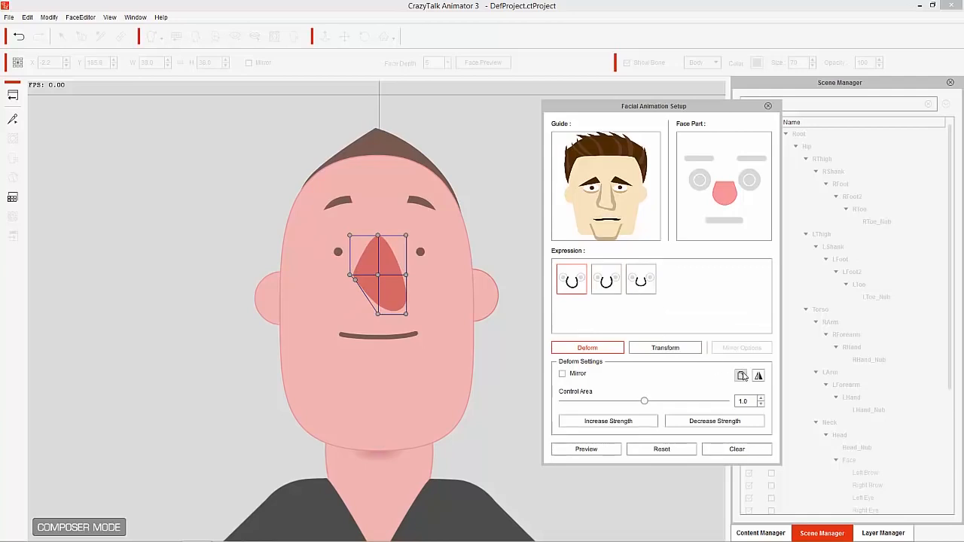
pyautogui.click(741, 375)
pyautogui.click(605, 281)
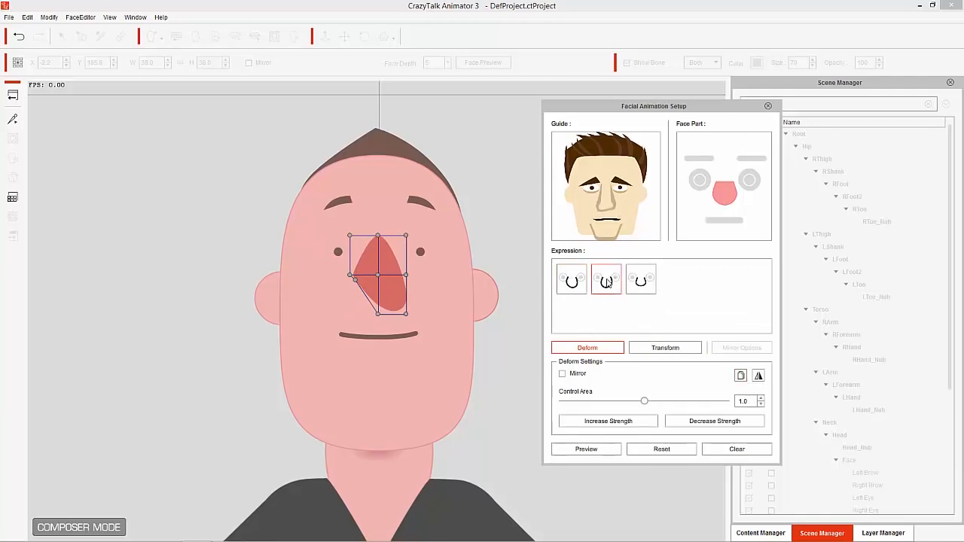
# Flip the second nose expression's deformation horizontally, close Facial Animation Setup and return to Stage Mode.
pyautogui.click(757, 375)
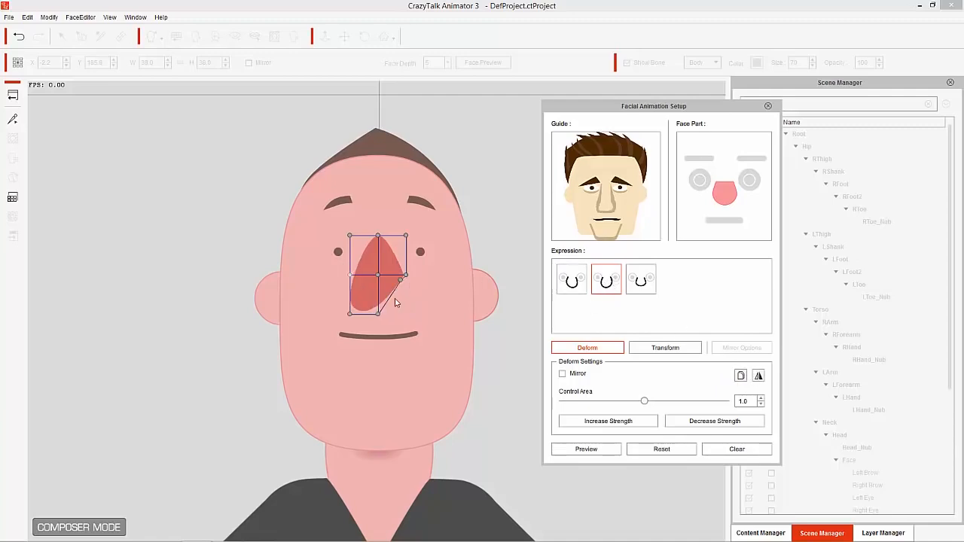
pyautogui.click(768, 106)
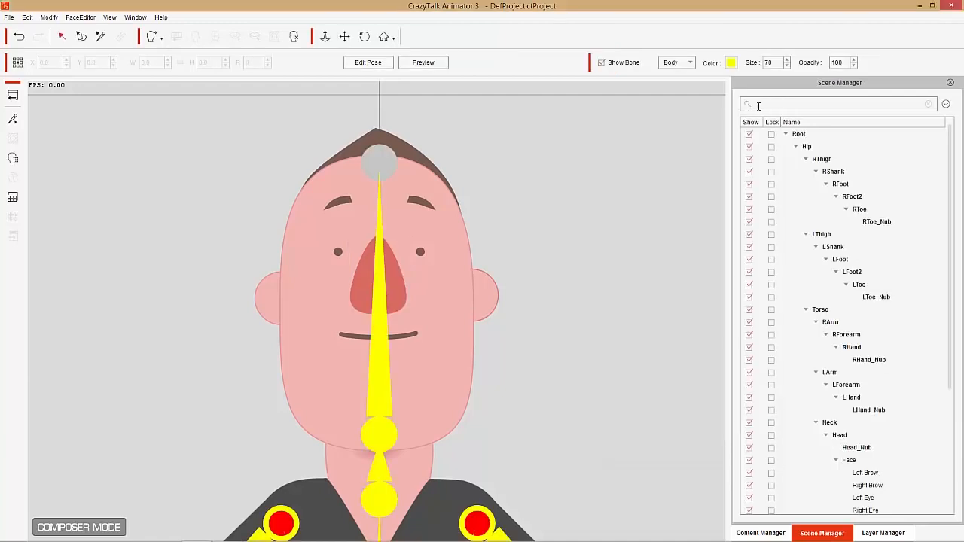
pyautogui.click(13, 96)
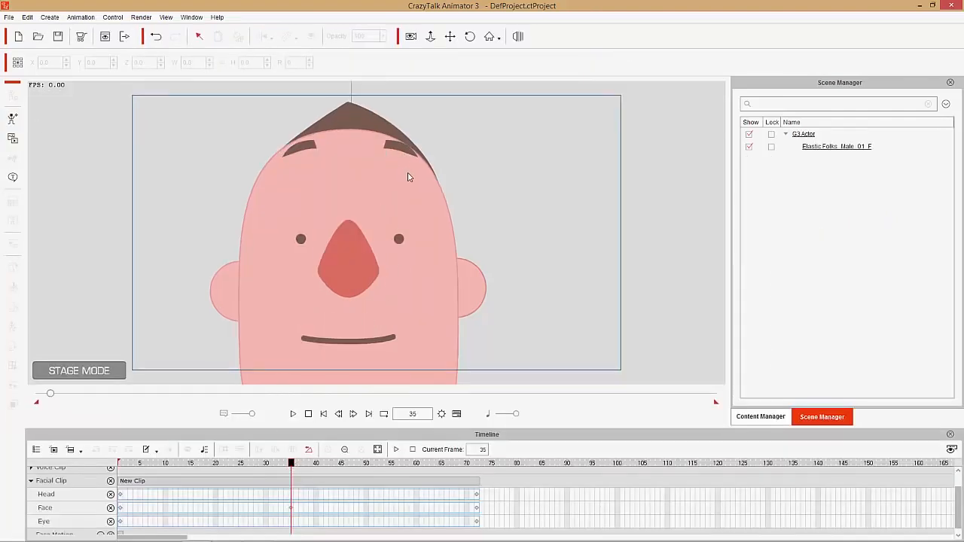
# Go to frame 66 and open the character's Face Key Editor with its detail settings, moved fully into view.
pyautogui.moveTo(299, 467)
pyautogui.mouseDown()
pyautogui.moveTo(177, 467)
pyautogui.moveTo(427, 479)
pyautogui.moveTo(121, 484)
pyautogui.moveTo(294, 479)
pyautogui.mouseUp()
pyautogui.moveTo(325, 467); pyautogui.dragTo(447, 458)
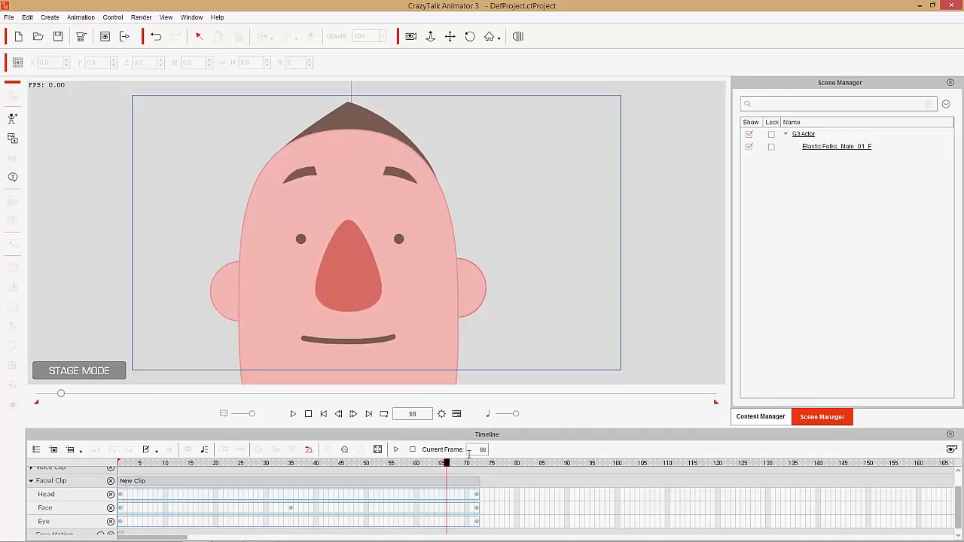
pyautogui.click(269, 314)
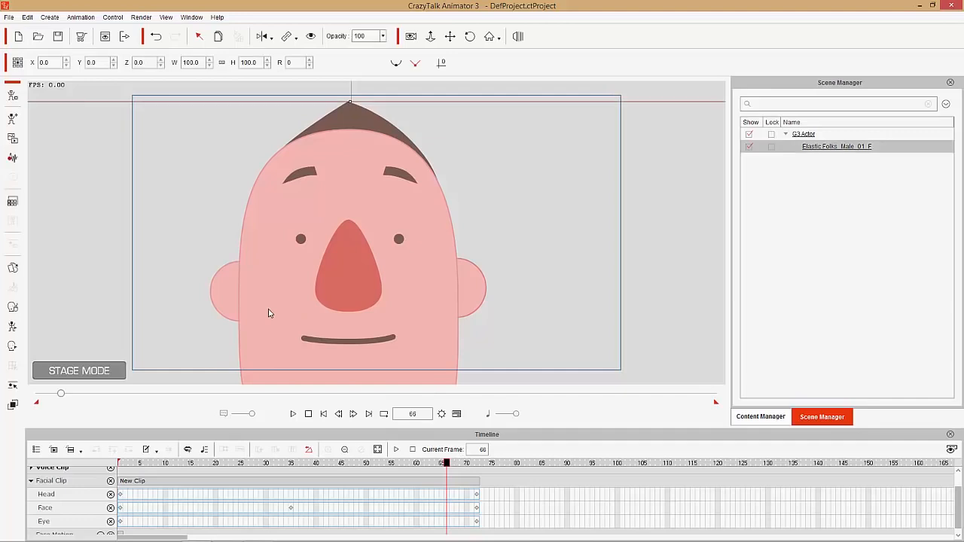
pyautogui.click(12, 386)
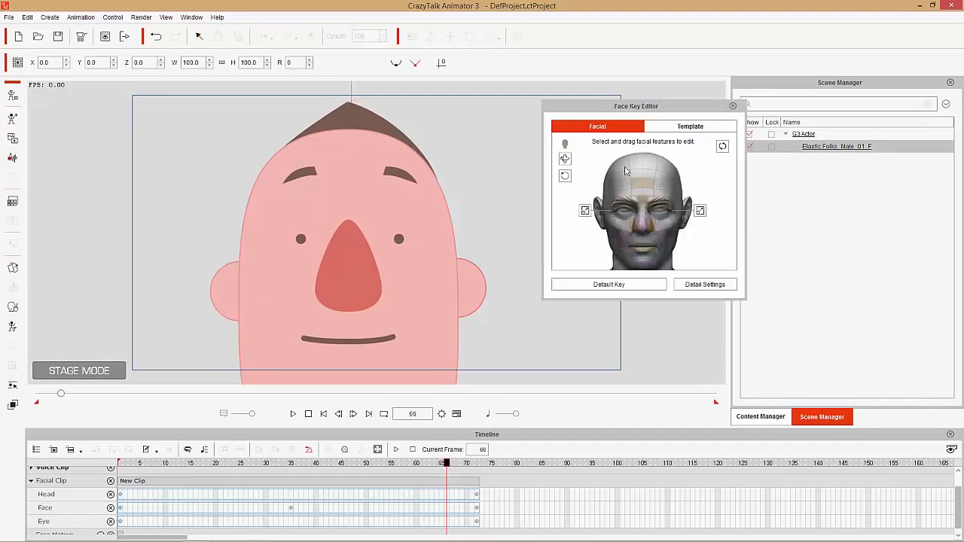
pyautogui.click(711, 284)
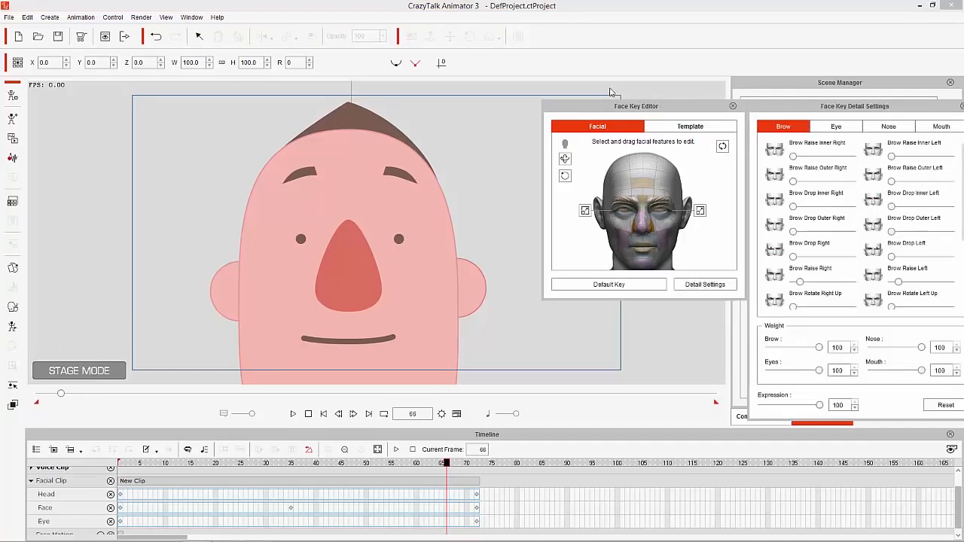
pyautogui.moveTo(666, 109); pyautogui.dragTo(594, 83)
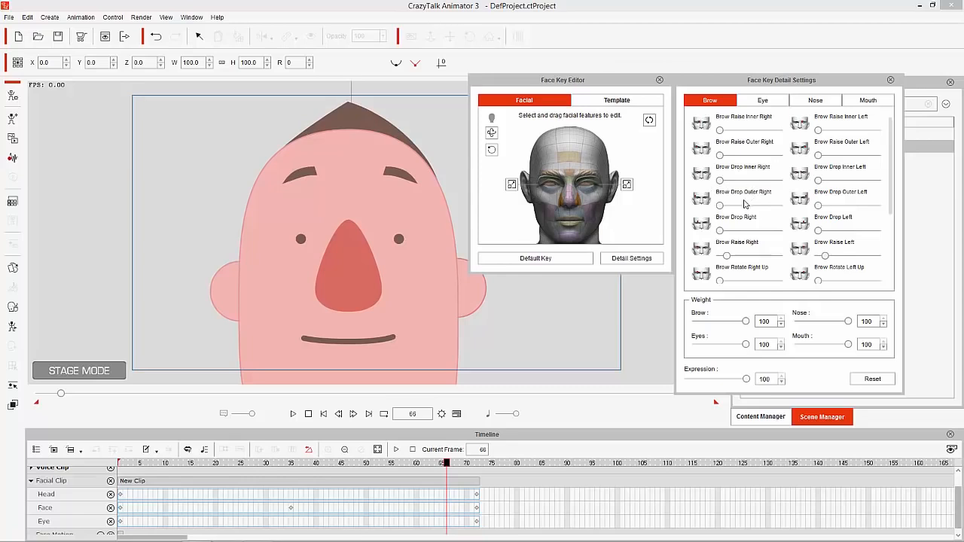
# Test Brow Drop on both sides, set Brow Raise Right and Left to maximum, and leave Brow Drop Right partly raised.
pyautogui.moveTo(720, 231); pyautogui.dragTo(898, 232)
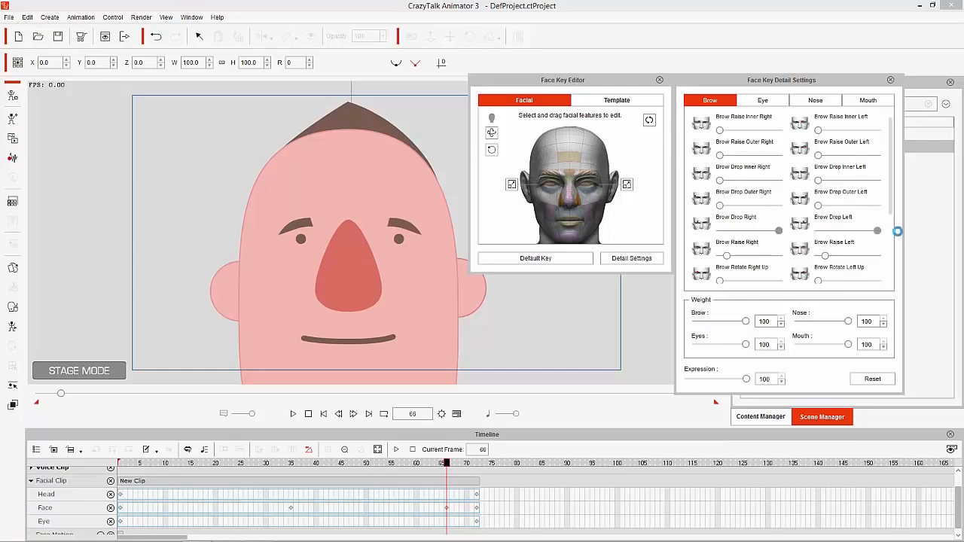
pyautogui.moveTo(825, 256); pyautogui.dragTo(739, 235)
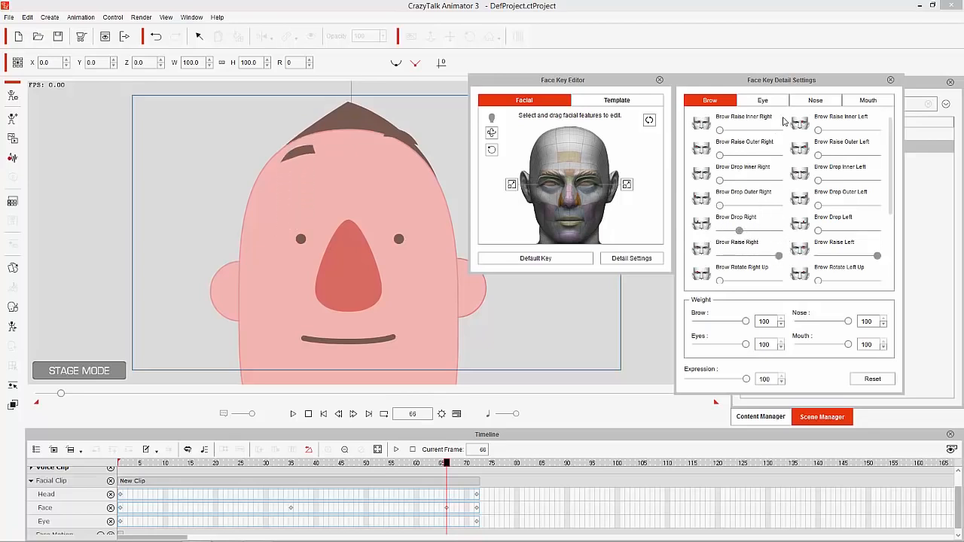
# Test Nose Flank Raise Right and Left at zero, set both to partial strength, and close the detail settings.
pyautogui.click(814, 101)
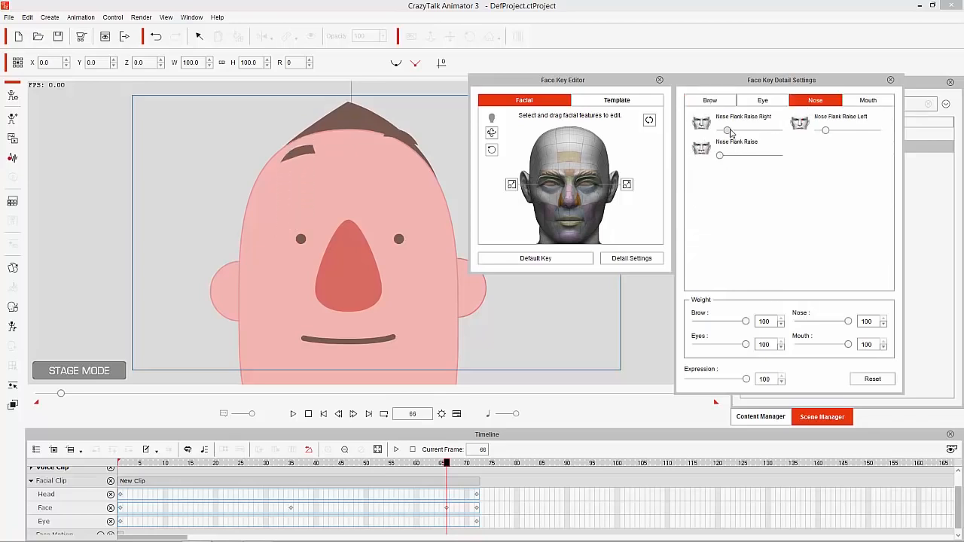
pyautogui.moveTo(728, 130); pyautogui.dragTo(674, 144)
pyautogui.moveTo(833, 134); pyautogui.dragTo(803, 136)
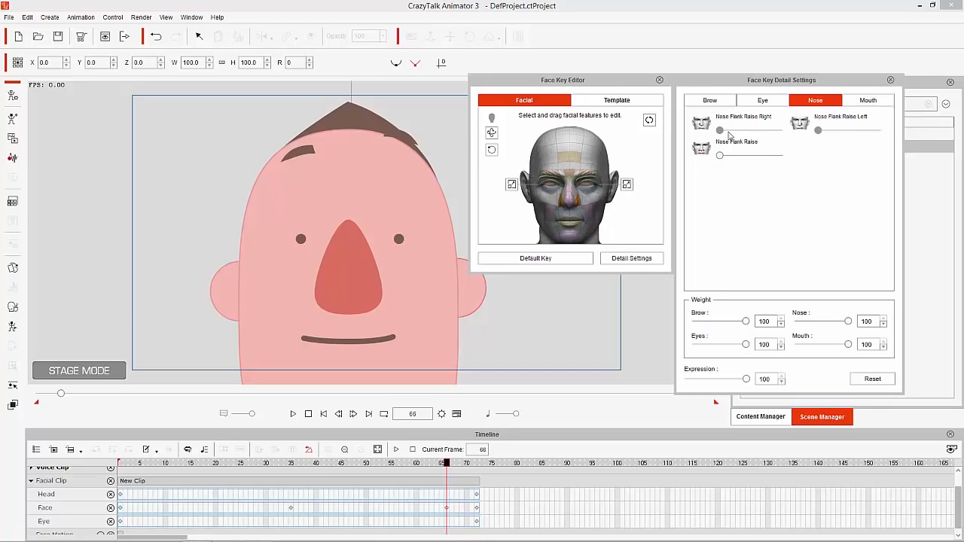
pyautogui.moveTo(721, 131); pyautogui.dragTo(751, 134)
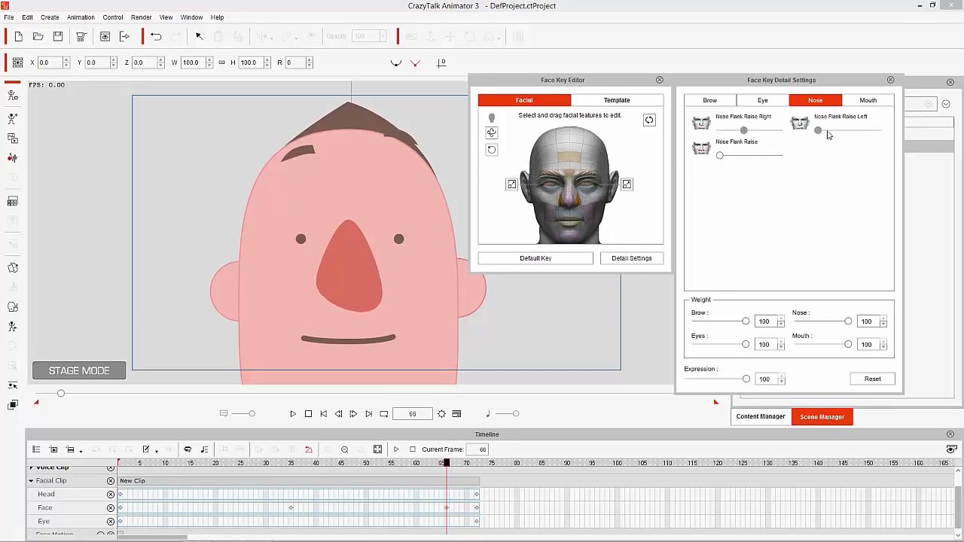
pyautogui.moveTo(818, 132); pyautogui.dragTo(850, 133)
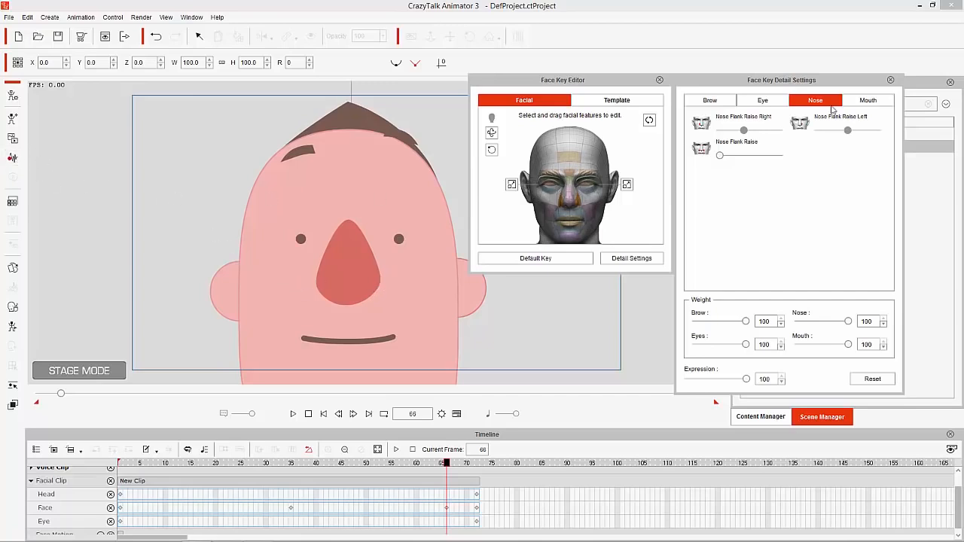
pyautogui.click(891, 80)
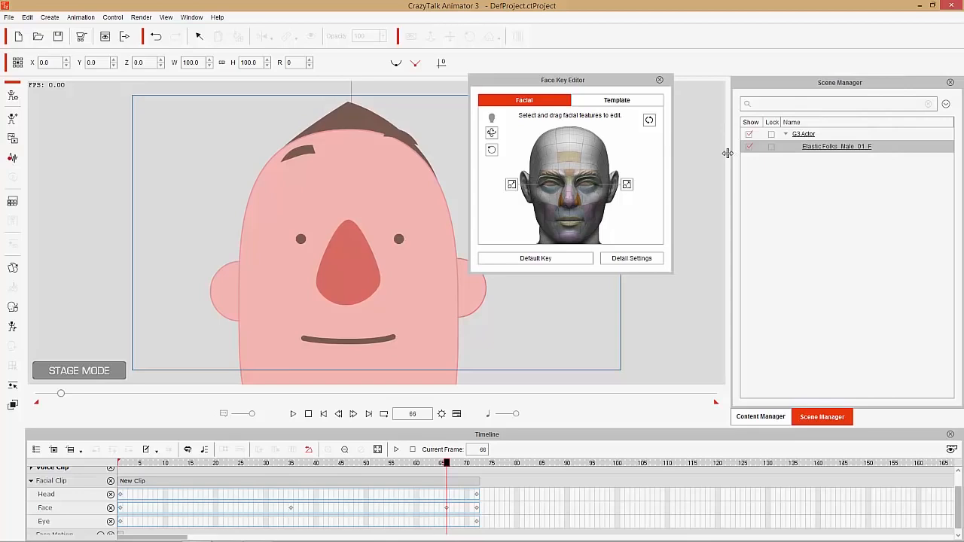